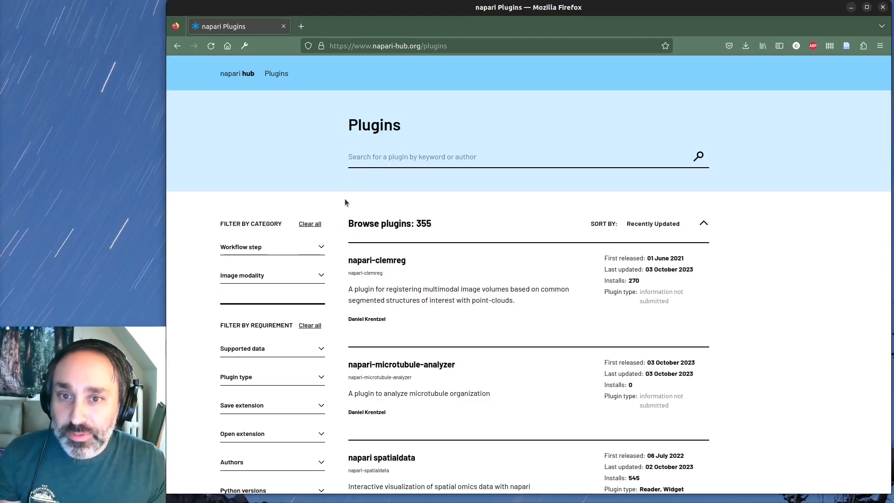
# - Go to the napari hub home page by removing /plugins from the current address
pyautogui.click(386, 44)
pyautogui.click(417, 46)
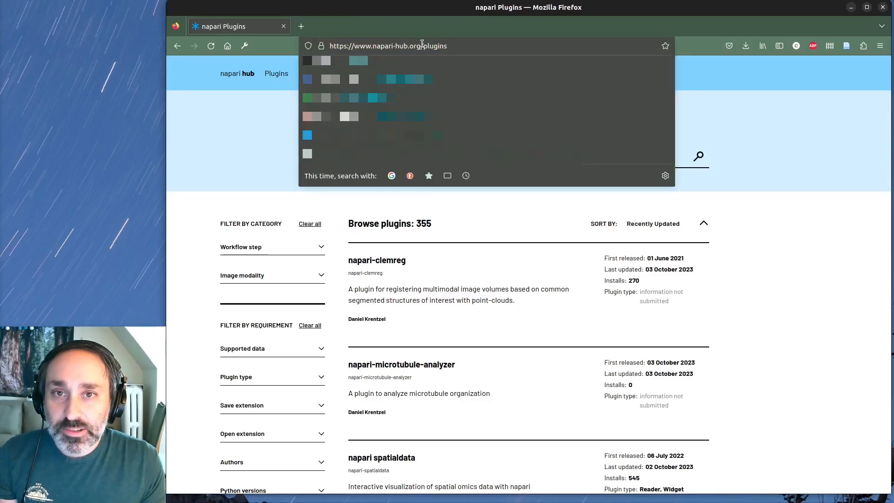
pyautogui.click(420, 45)
pyautogui.click(424, 45)
pyautogui.moveTo(421, 46); pyautogui.dragTo(454, 42)
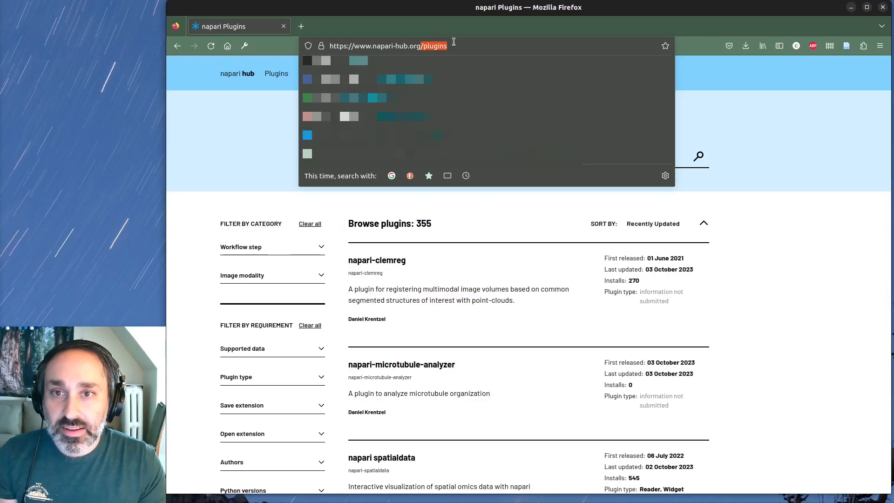
pyautogui.press('BackSpace')
pyautogui.press('Return')
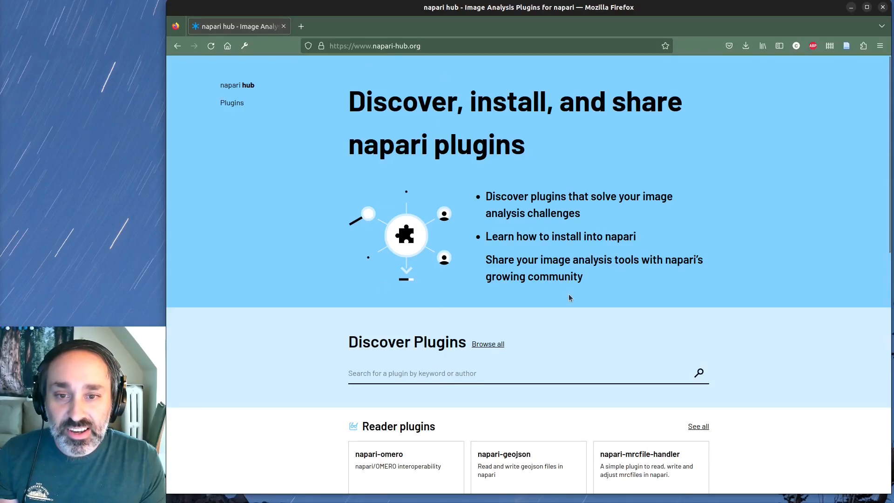
# - Search the napari hub for the plugin "yt-napari" from the home page
pyautogui.scroll(-2, 423, 370)
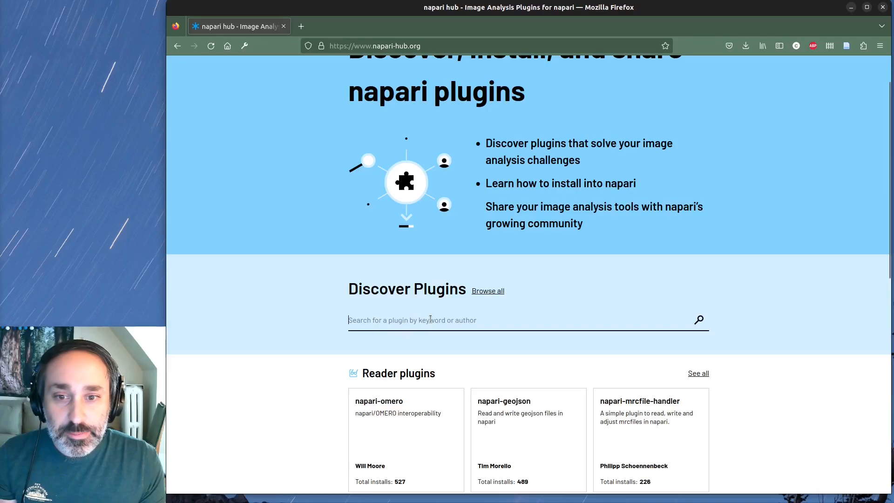
pyautogui.scroll(2, 430, 318)
pyautogui.scroll(-4, 429, 318)
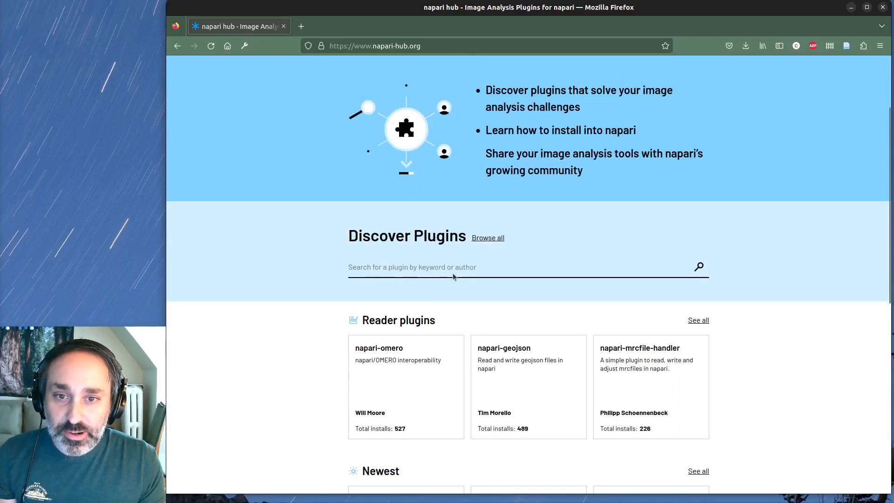
pyautogui.click(437, 270)
pyautogui.write('yt-nap')
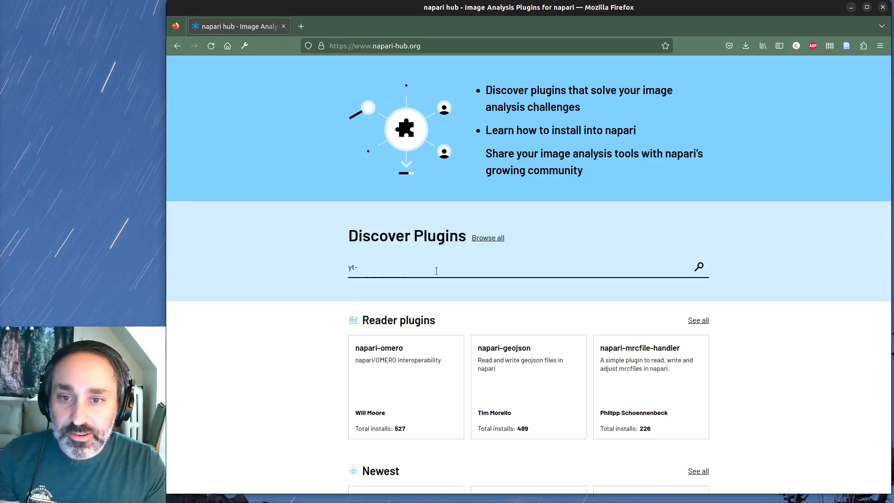
pyautogui.write('ari')
pyautogui.press('Return')
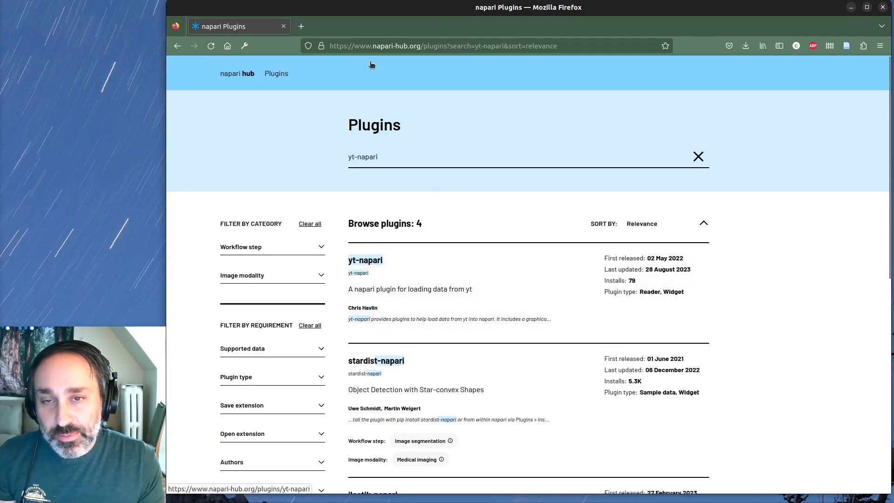
# - Search the plugins for "plot" instead and look over the first matching plugins
pyautogui.tripleClick(381, 152)
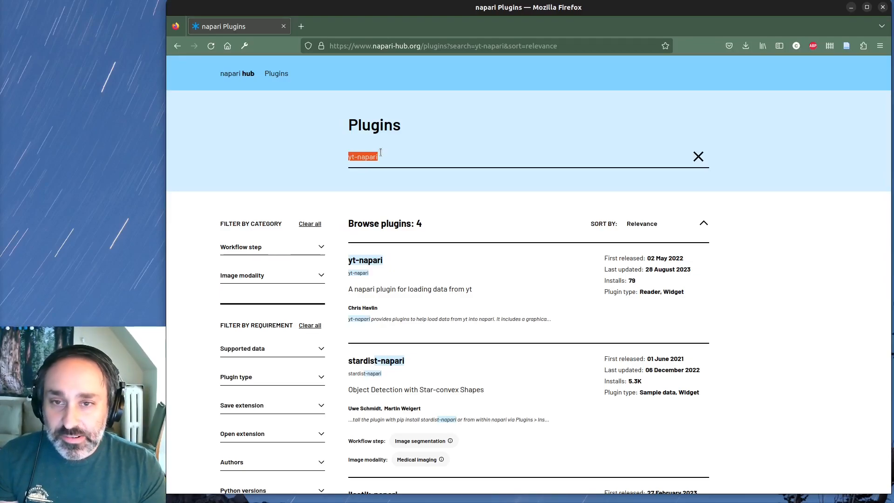
pyautogui.write('plot')
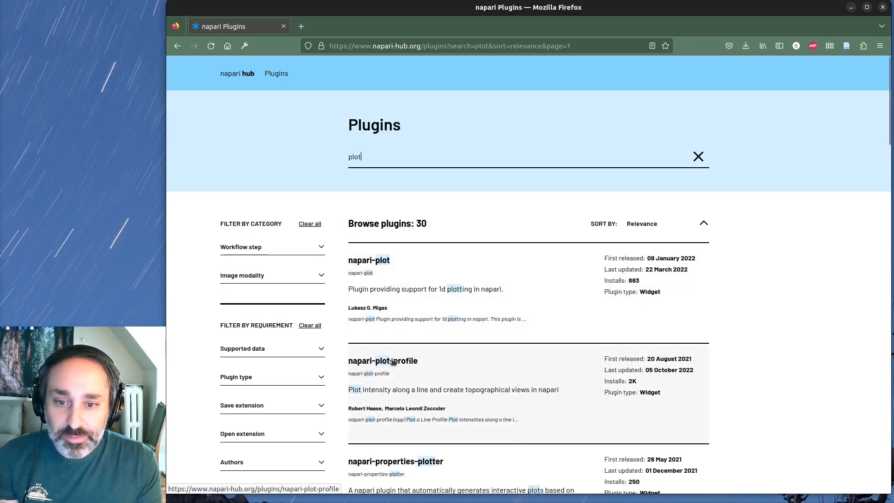
pyautogui.scroll(-3, 382, 366)
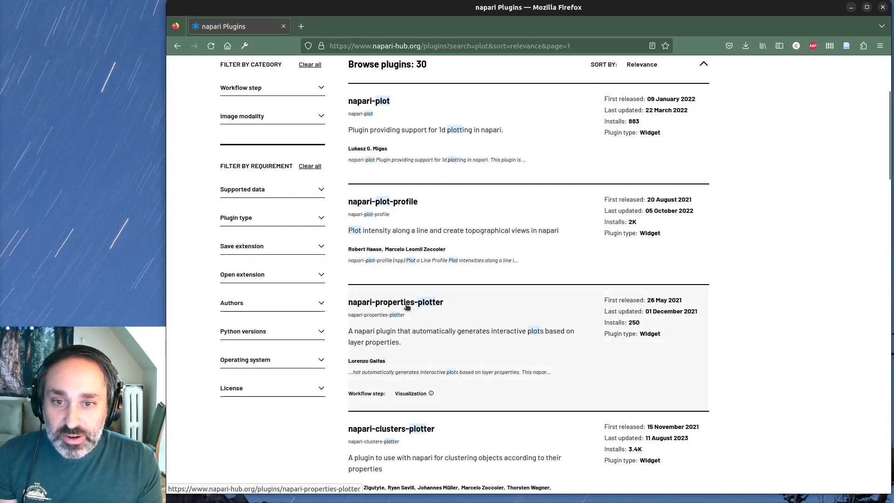
pyautogui.scroll(1, 435, 293)
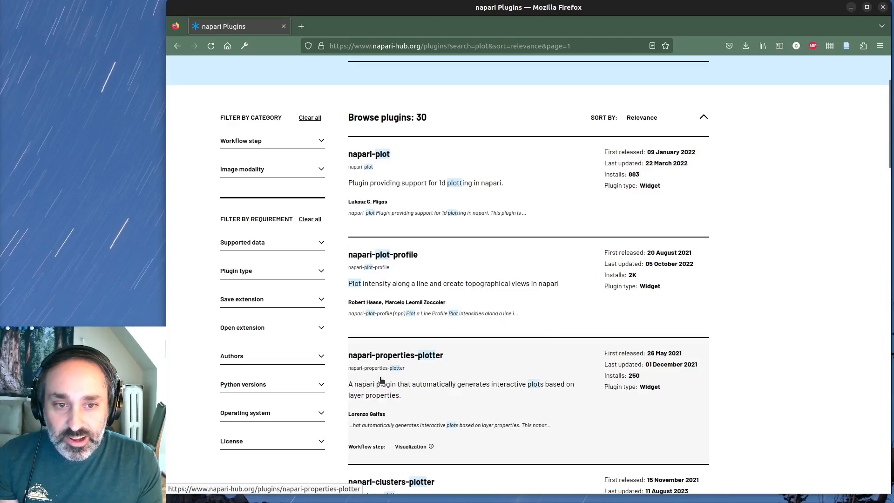
# - Open the napari-properties-plotter plugin page and read through its description, installation, license and requirements
pyautogui.click(413, 362)
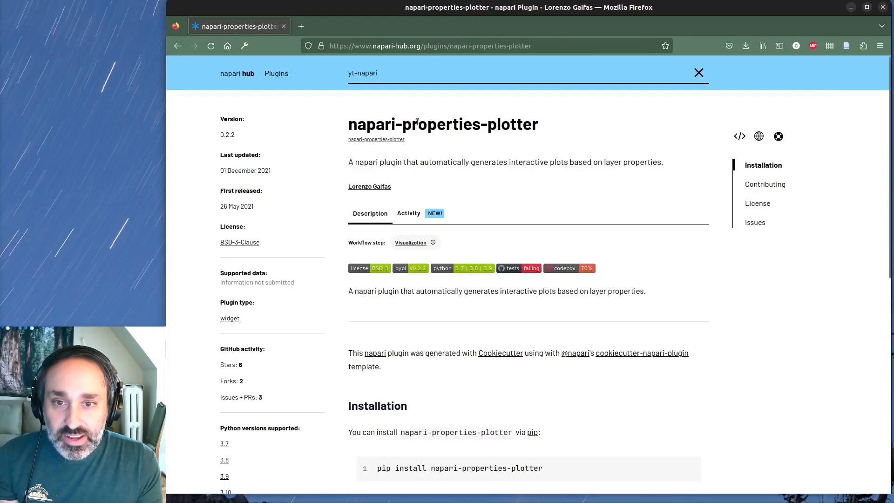
pyautogui.scroll(-10, 421, 124)
pyautogui.scroll(6, 465, 200)
pyautogui.scroll(3, 427, 177)
pyautogui.scroll(-6, 427, 180)
pyautogui.scroll(3, 428, 181)
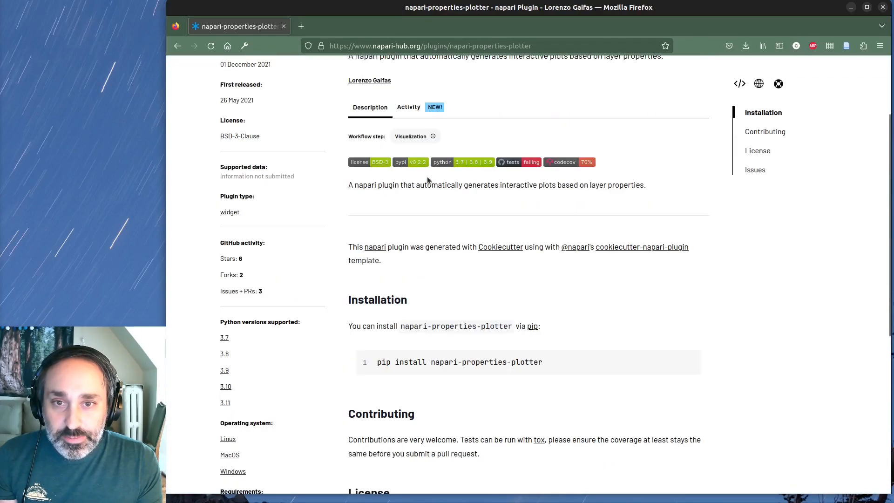
pyautogui.scroll(2, 427, 180)
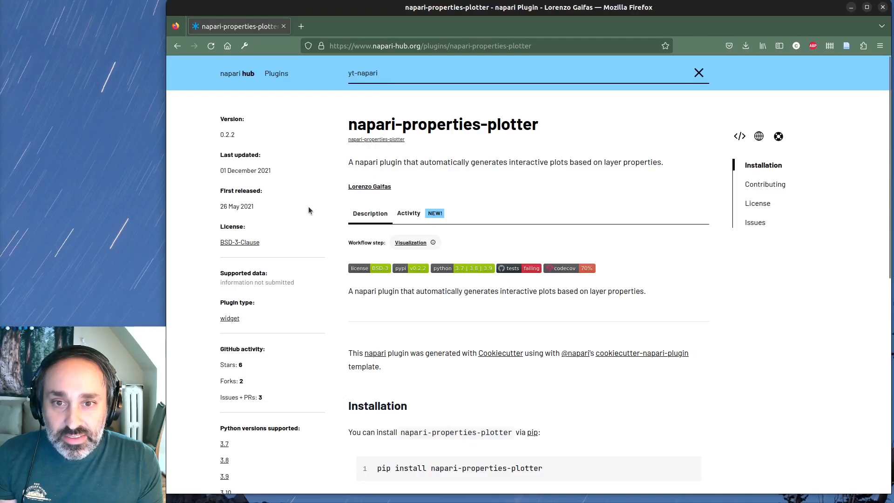
pyautogui.scroll(-5, 481, 359)
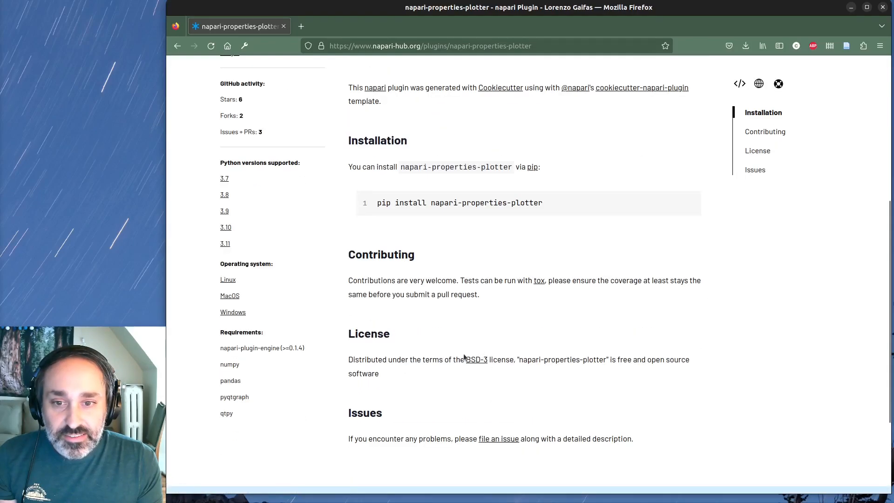
pyautogui.scroll(5, 457, 347)
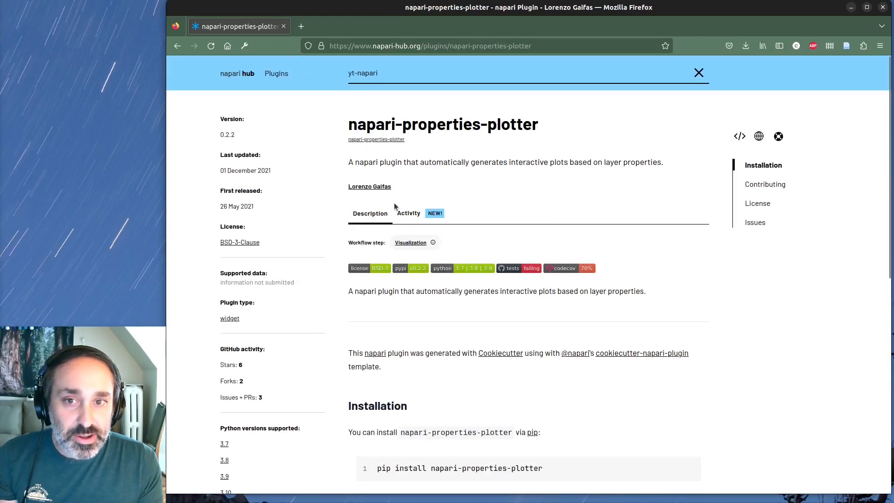
# - Open the napari-properties-plotter project site and look through its GitHub repository page
pyautogui.click(759, 136)
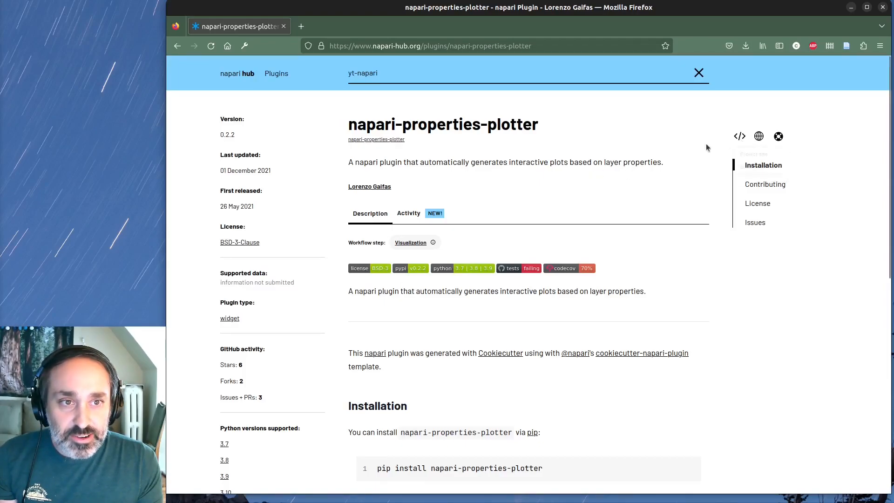
pyautogui.click(761, 163)
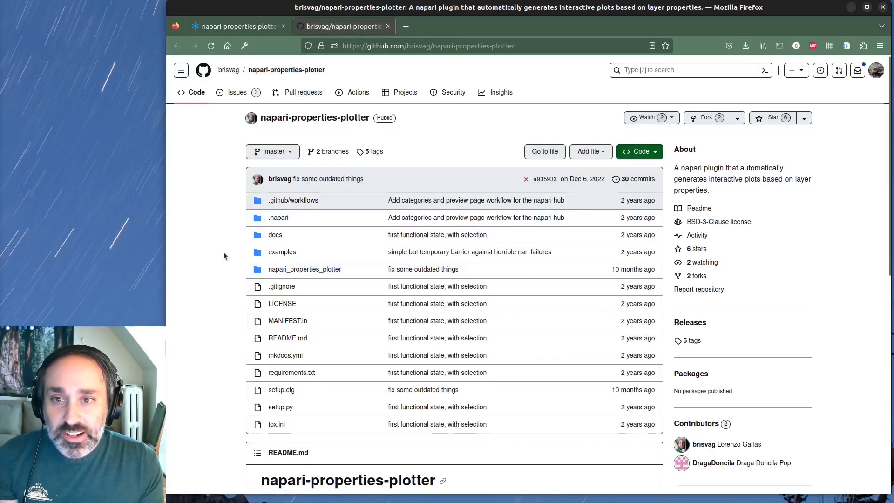
pyautogui.scroll(-9, 223, 253)
pyautogui.scroll(9, 222, 250)
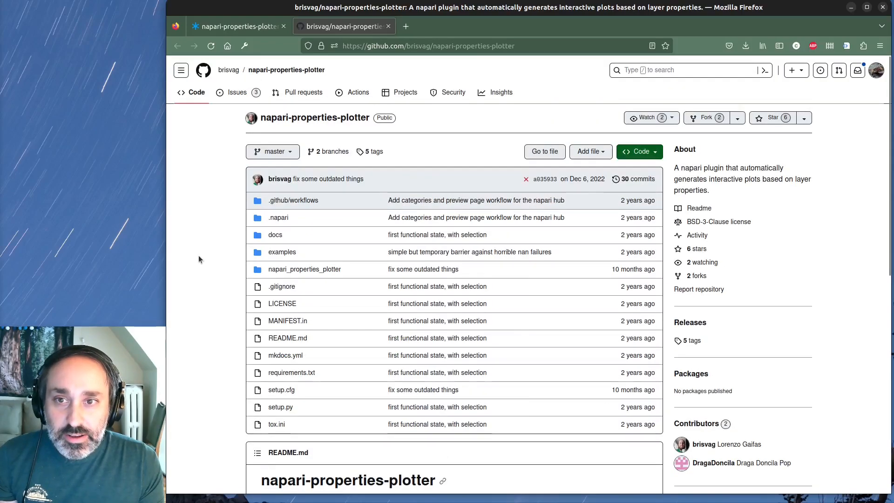
# - View the PyPI page of napari-properties-plotter from its napari hub page and return to the hub page
pyautogui.click(258, 26)
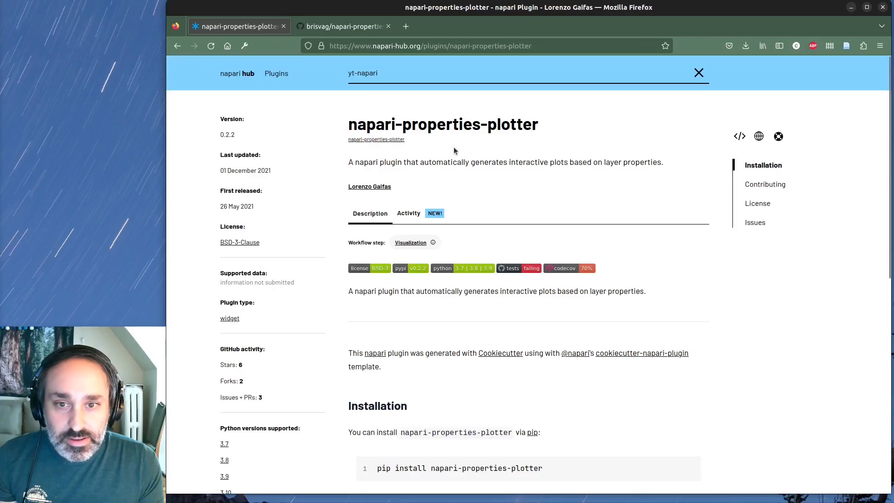
pyautogui.click(421, 273)
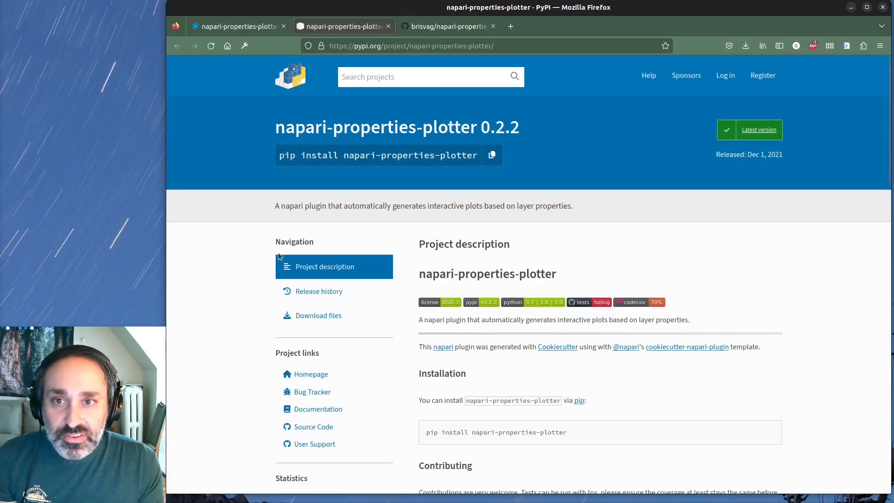
pyautogui.click(258, 27)
# - Highlight the pip install command for napari-properties-plotter and review the rest of the plugin page
pyautogui.scroll(-3, 482, 396)
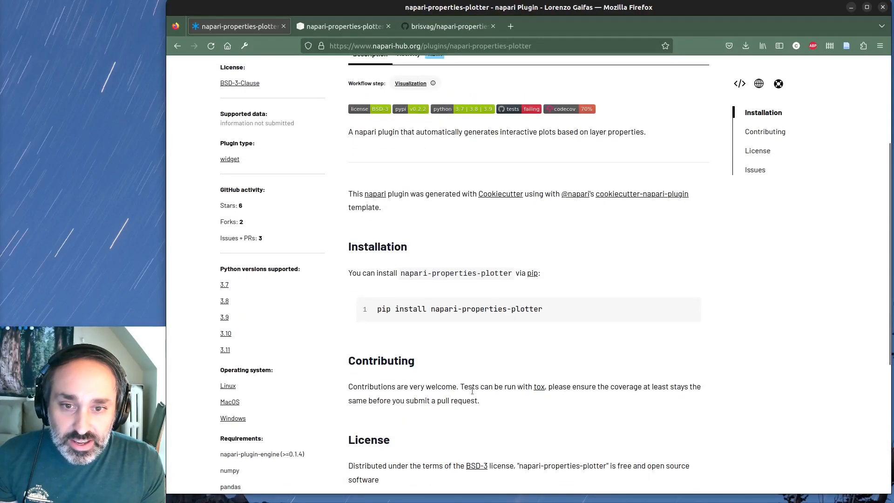
pyautogui.moveTo(549, 309); pyautogui.dragTo(382, 311)
pyautogui.click(460, 278)
pyautogui.scroll(-4, 460, 278)
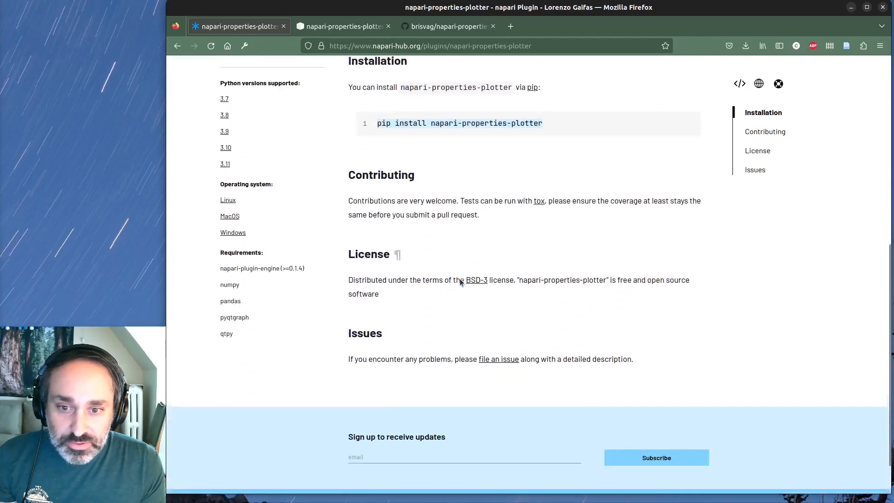
pyautogui.scroll(7, 457, 278)
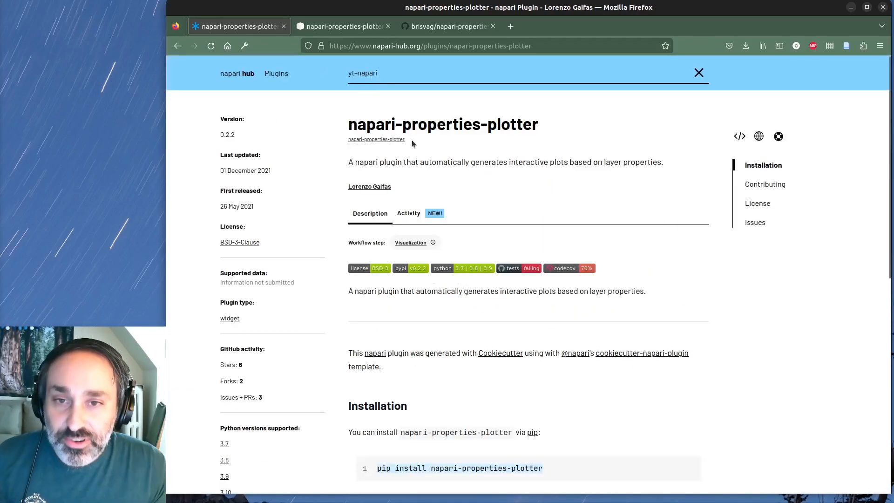
# - Search the napari hub for "image segmentation"
pyautogui.tripleClick(398, 74)
pyautogui.write('segmentation')
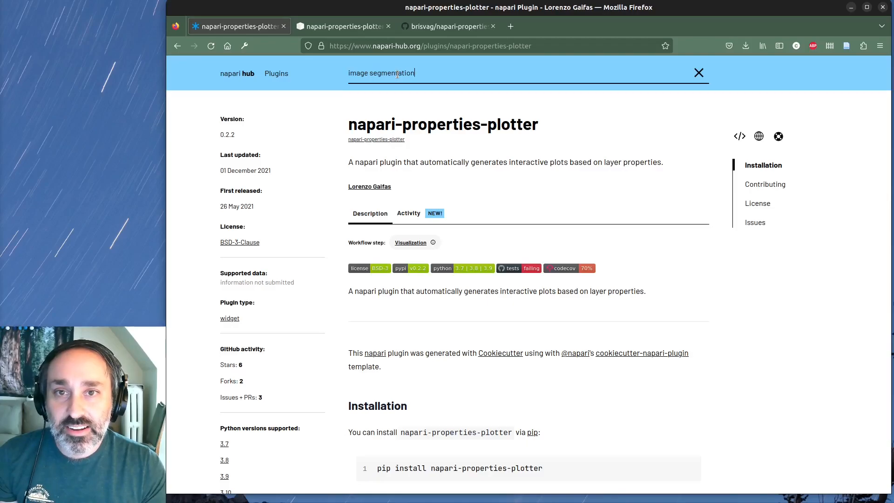
pyautogui.press('Return')
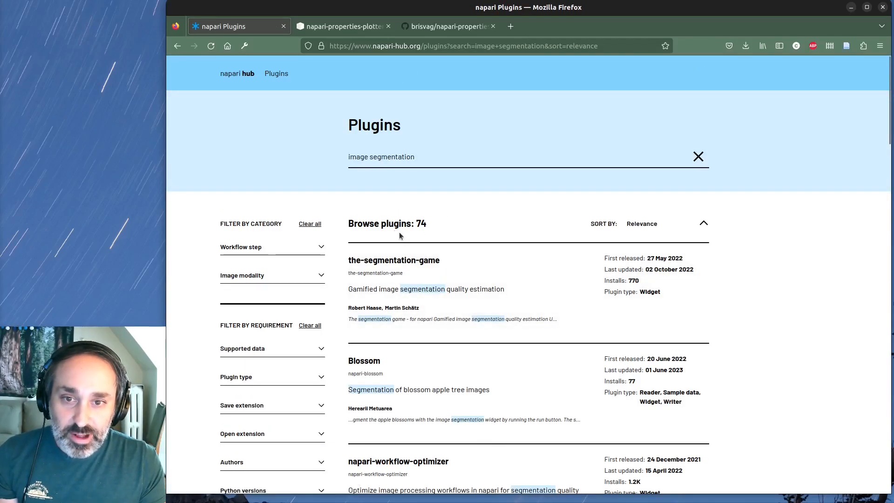
# - Browse the image segmentation plugins and open the napari-allencell-segmenter page
pyautogui.scroll(-5, 401, 237)
pyautogui.scroll(-1, 407, 269)
pyautogui.scroll(-1, 406, 269)
pyautogui.scroll(-6, 423, 268)
pyautogui.scroll(-1, 423, 268)
pyautogui.scroll(-2, 414, 202)
pyautogui.scroll(2, 415, 187)
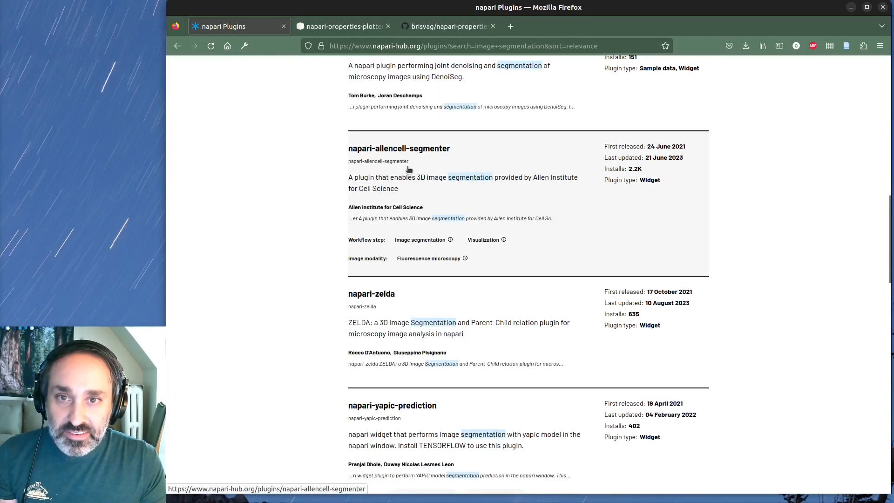
pyautogui.click(403, 154)
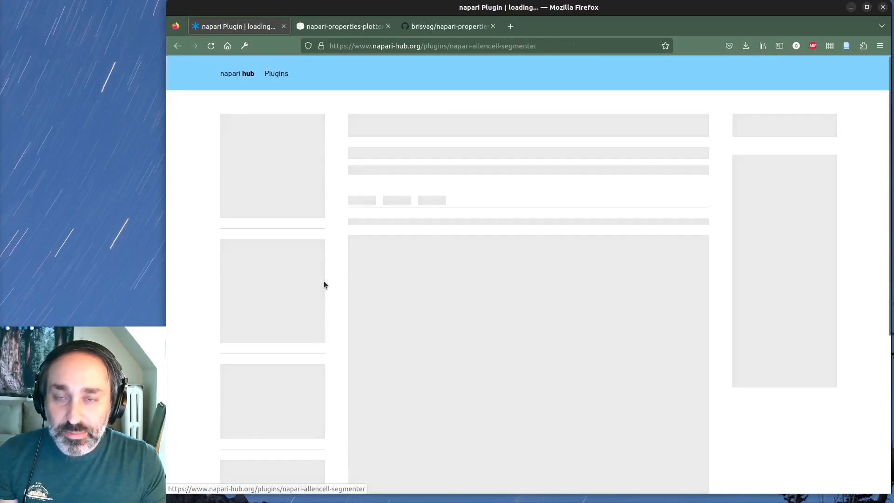
# - Read through the description and installation sections of the napari-allencell-segmenter plugin page
pyautogui.scroll(-20, 372, 261)
pyautogui.scroll(-3, 435, 284)
pyautogui.scroll(20, 437, 284)
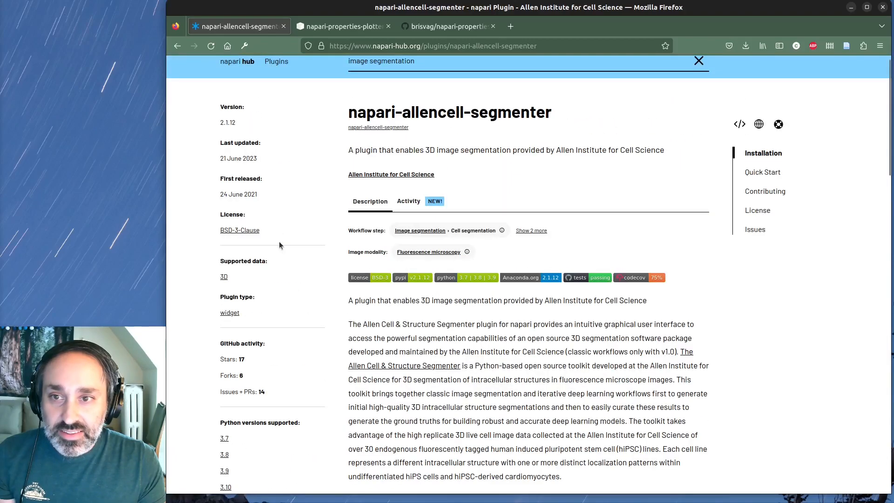
pyautogui.scroll(1, 650, 175)
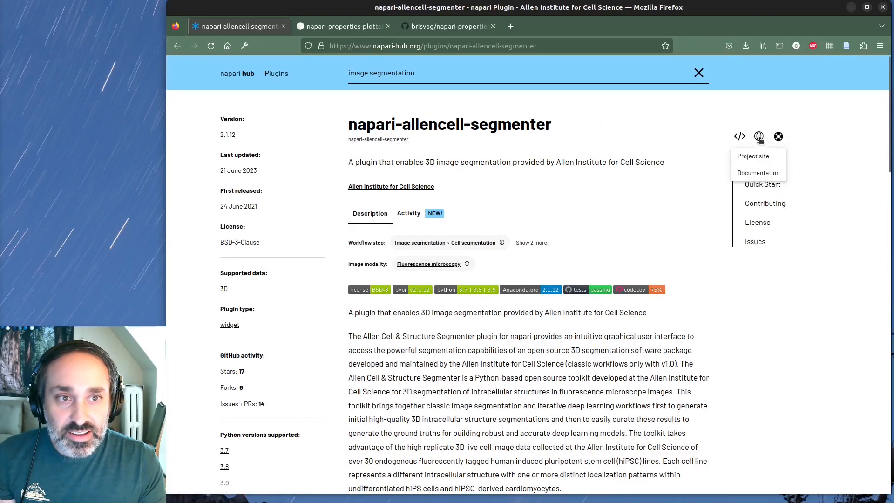
# - Open the napari-allencell-segmenter repository on GitHub and skim its README and file list
pyautogui.click(759, 137)
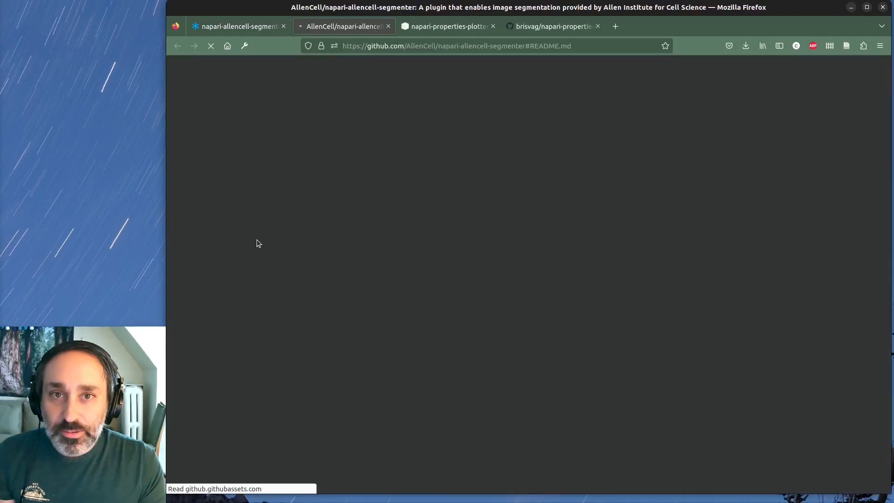
pyautogui.scroll(-15, 286, 227)
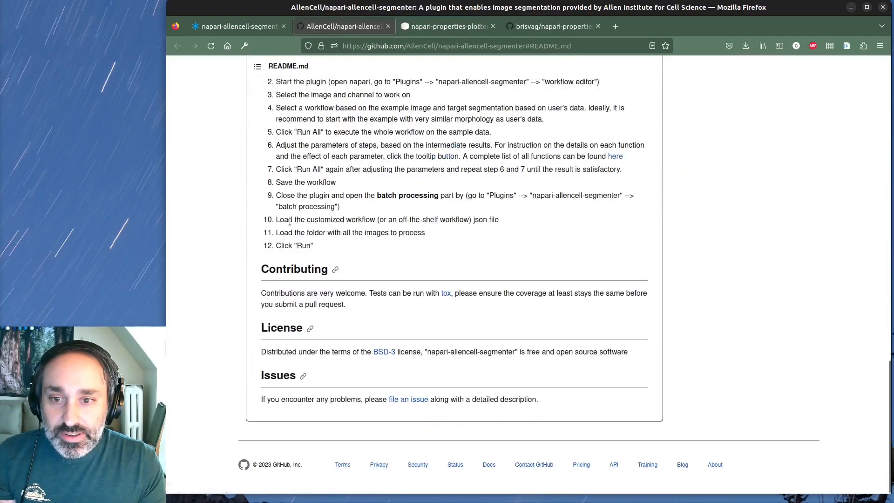
pyautogui.scroll(20, 298, 220)
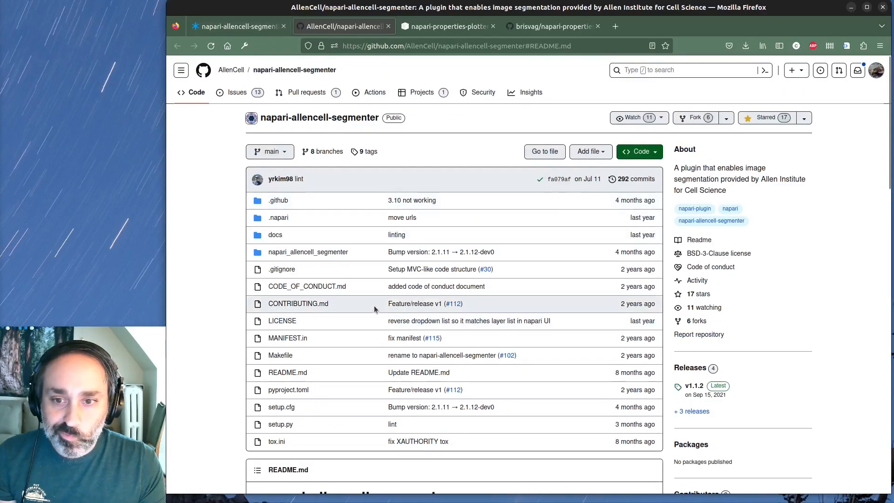
# - Follow the README link to the Allen Cell & Structure Segmenter website and look through its workflow overview
pyautogui.scroll(-6, 372, 303)
pyautogui.click(491, 376)
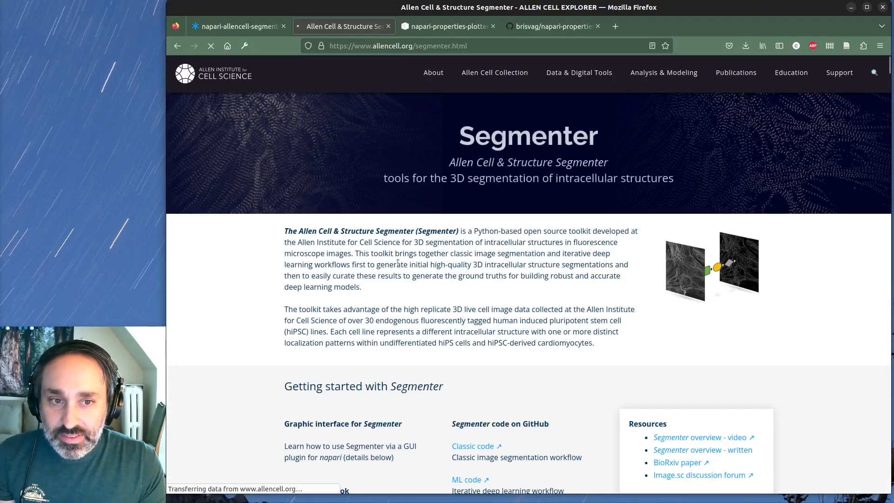
pyautogui.scroll(-10, 410, 269)
pyautogui.scroll(-10, 409, 268)
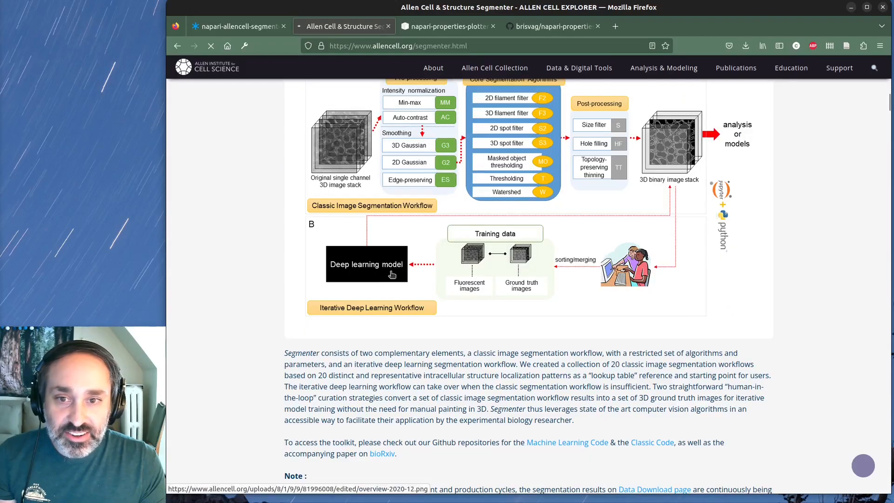
# - Return to the napari hub page, search the plugins for "plot" and open the napari-plot-profile page
pyautogui.click(254, 20)
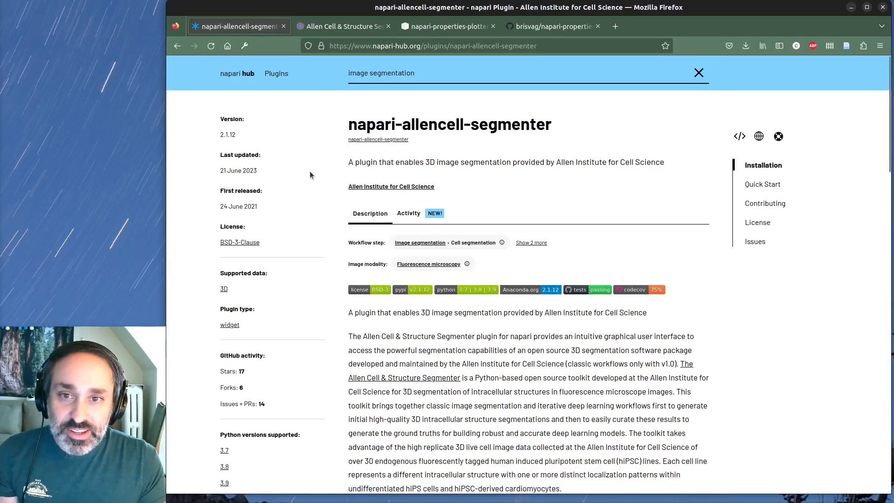
pyautogui.tripleClick(377, 72)
pyautogui.write('plot')
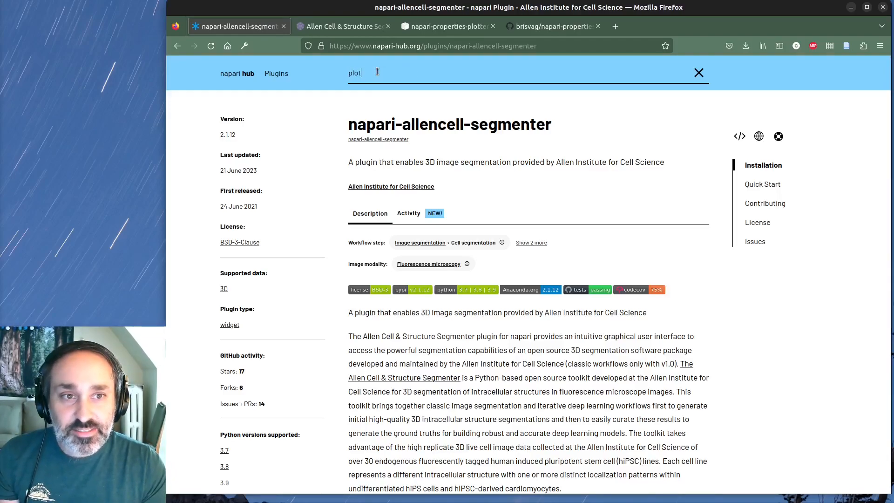
pyautogui.press('Return')
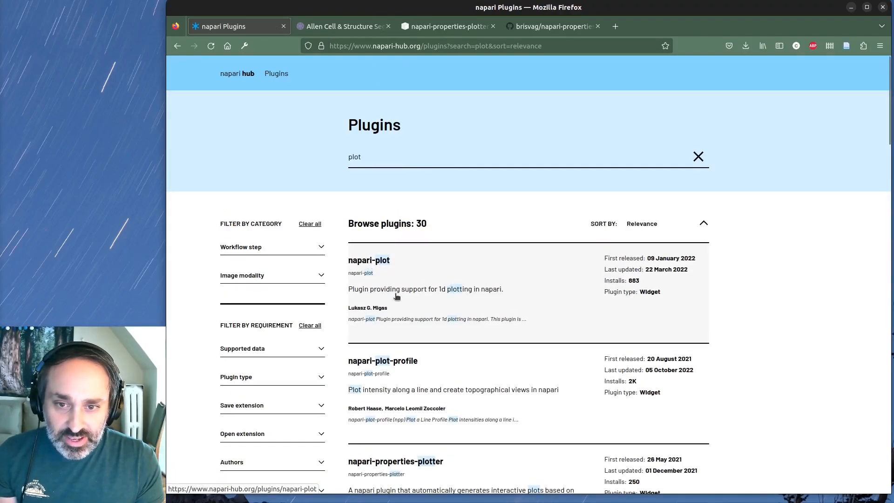
pyautogui.click(394, 359)
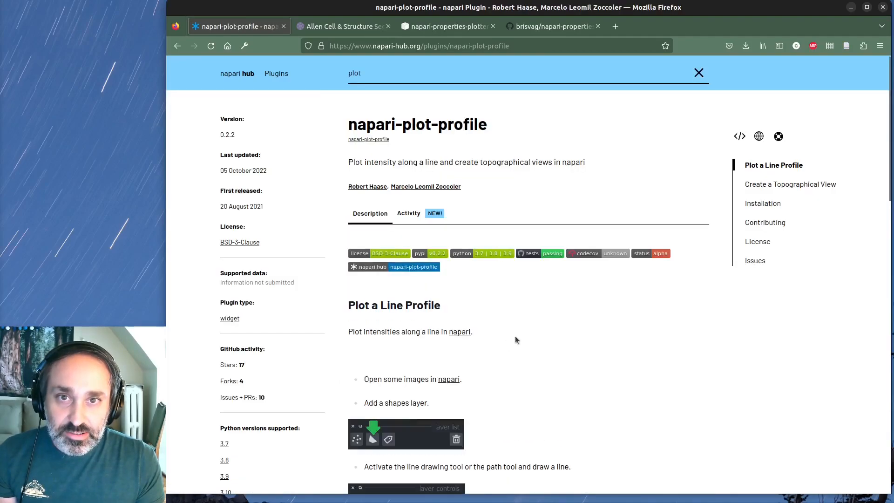
# - Read through the napari-plot-profile page, covering the line profile and topographical view sections
pyautogui.scroll(-2, 467, 296)
pyautogui.scroll(-3, 467, 295)
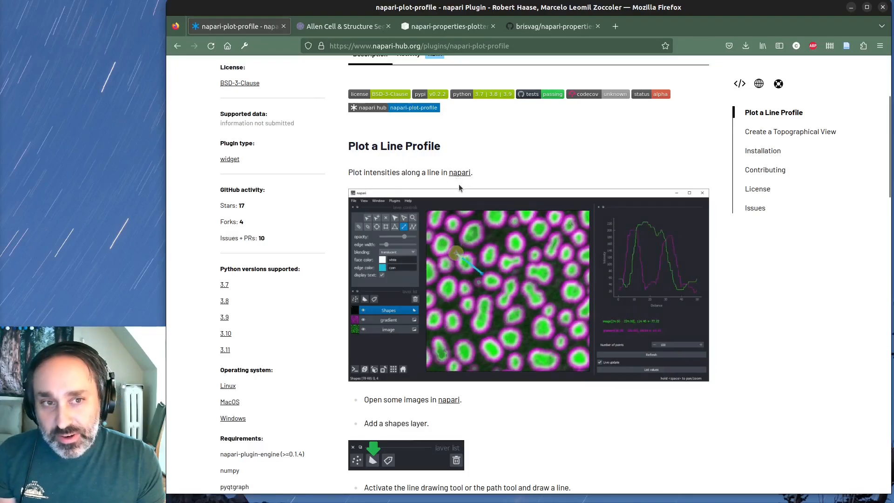
pyautogui.scroll(4, 513, 173)
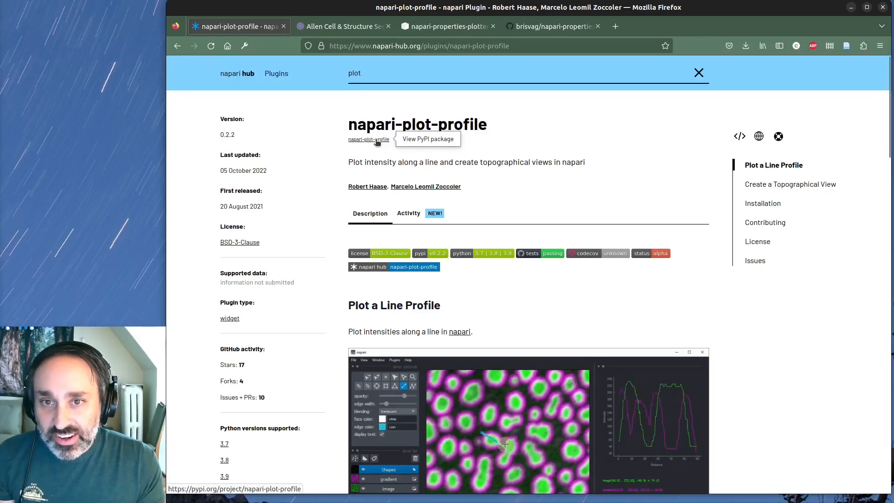
pyautogui.scroll(-15, 403, 154)
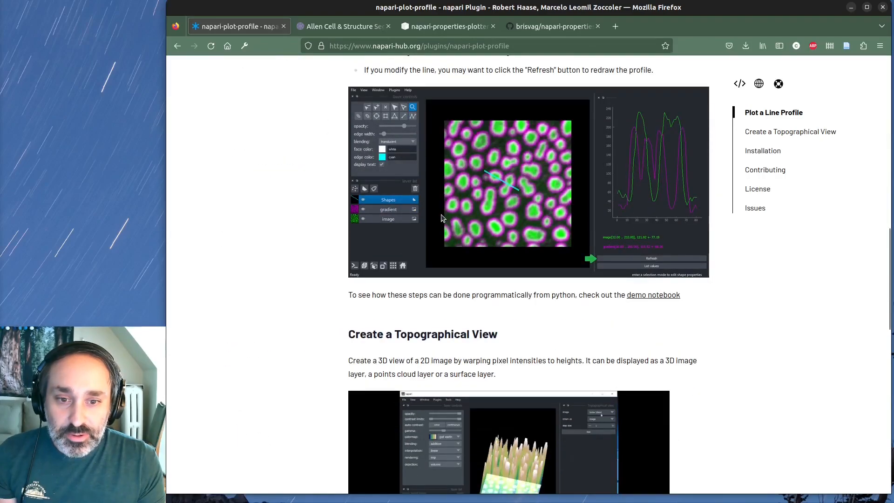
pyautogui.scroll(15, 447, 210)
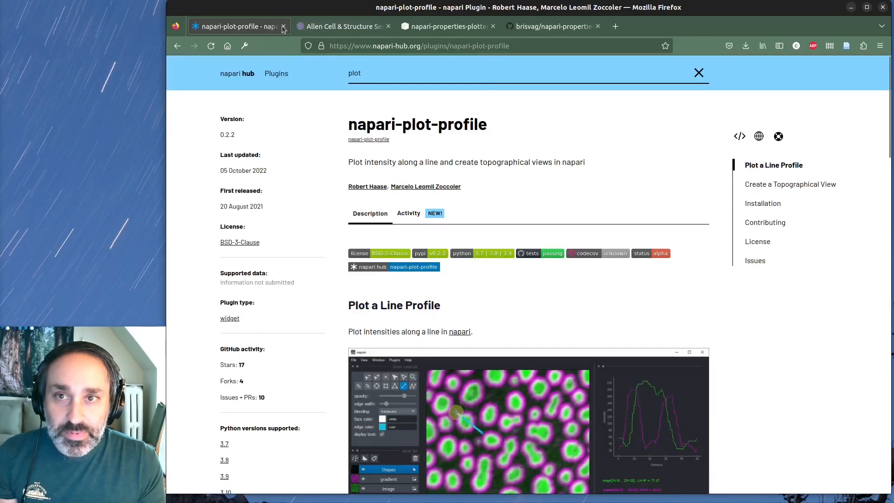
# - Switch to the terminal, clear its output and activate the ytnaparitutorials pyenv environment
pyautogui.click(851, 7)
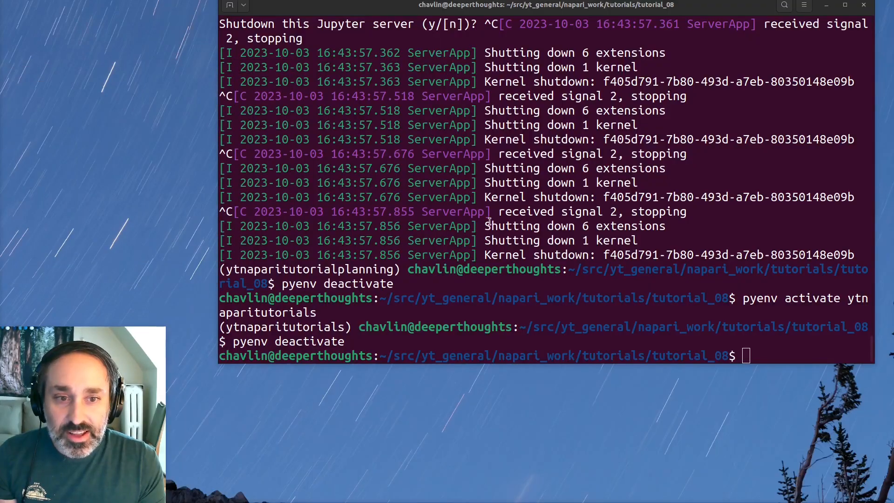
pyautogui.hotkey('ctrl', 'l')
pyautogui.write('pyenv activate ytnapari')
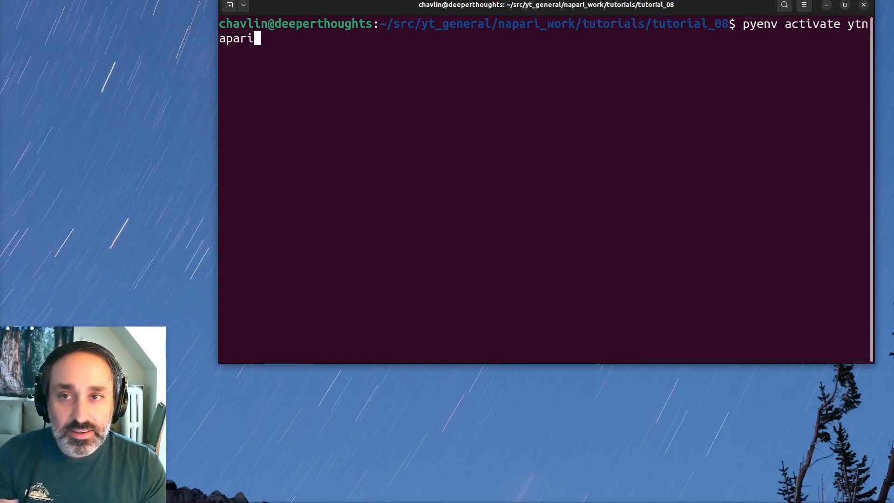
pyautogui.write('tutorials')
pyautogui.press('Return')
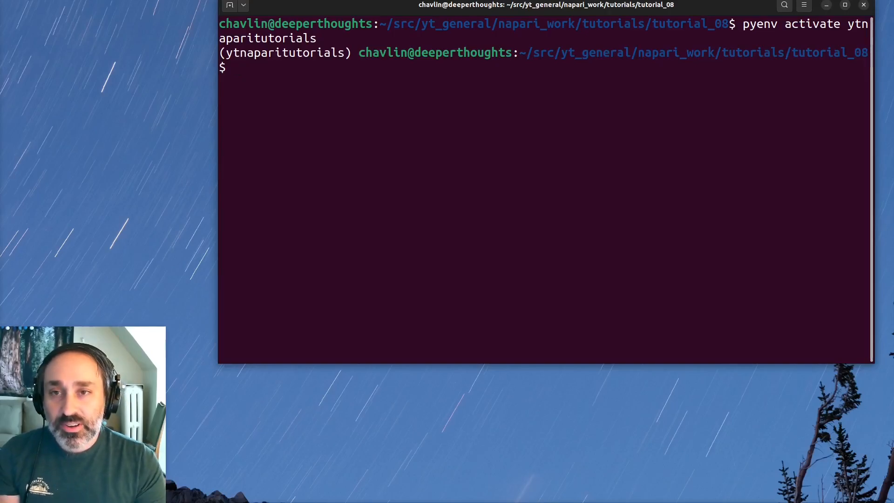
# - Launch napari from the activated environment
pyautogui.write('napari')
pyautogui.press('Return')
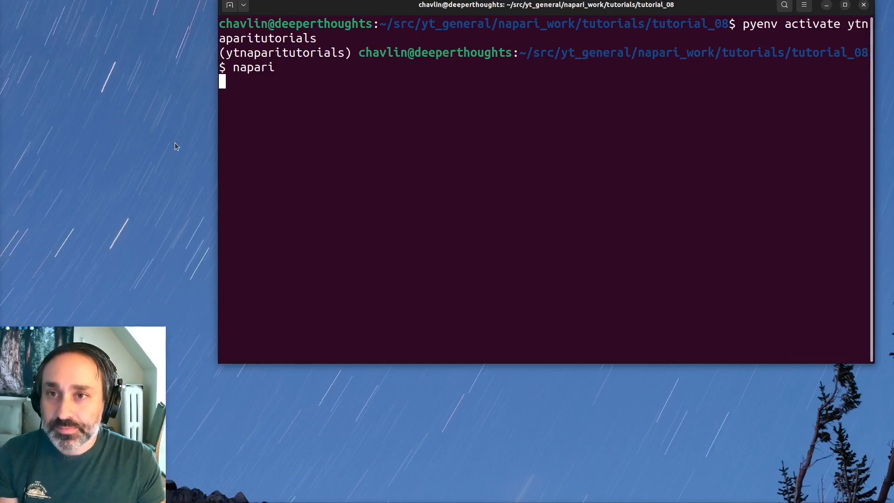
pyautogui.press('Return')
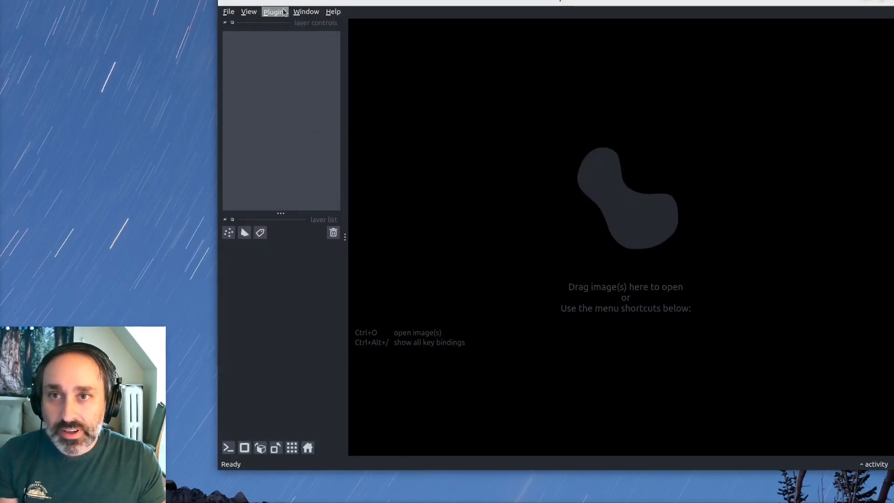
# - Open napari's plugin install/uninstall manager and look through the available plugins and the install-by-name option
pyautogui.click(282, 11)
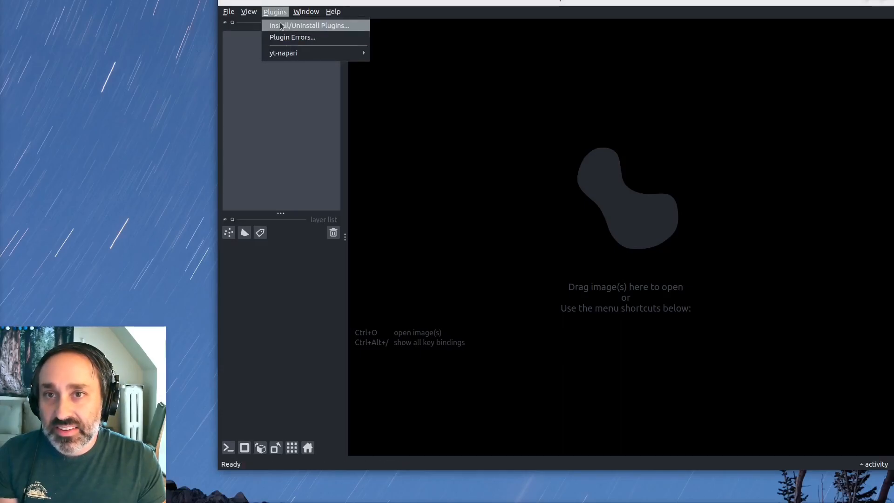
pyautogui.click(282, 26)
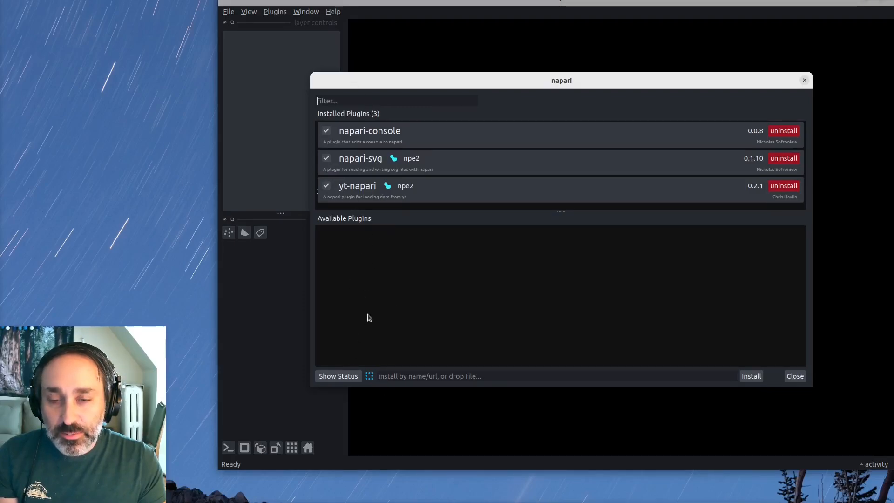
pyautogui.scroll(-15, 476, 278)
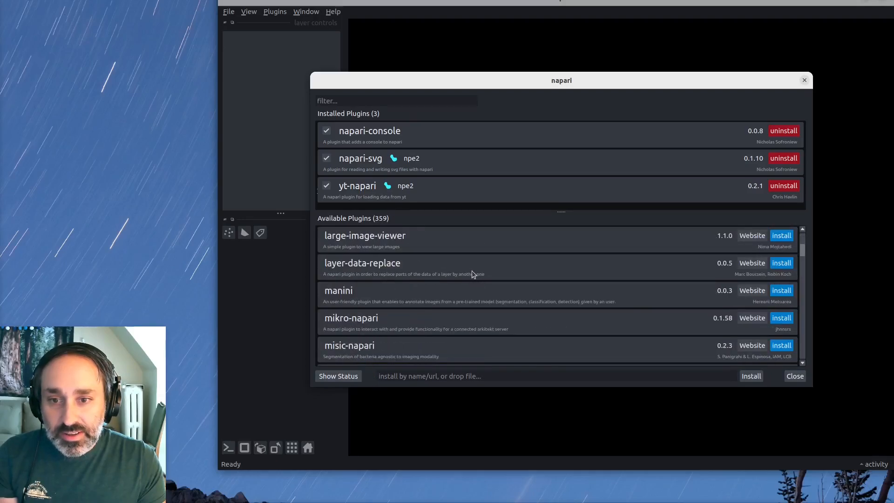
pyautogui.scroll(-10, 372, 345)
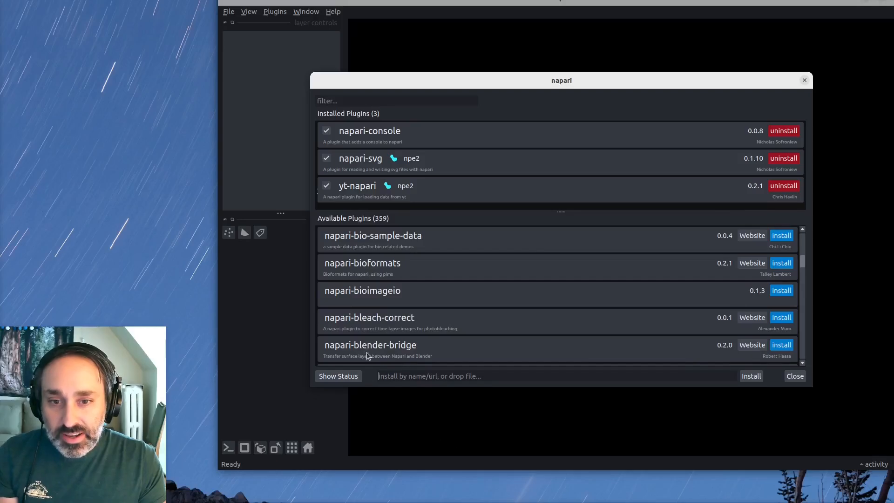
pyautogui.click(446, 376)
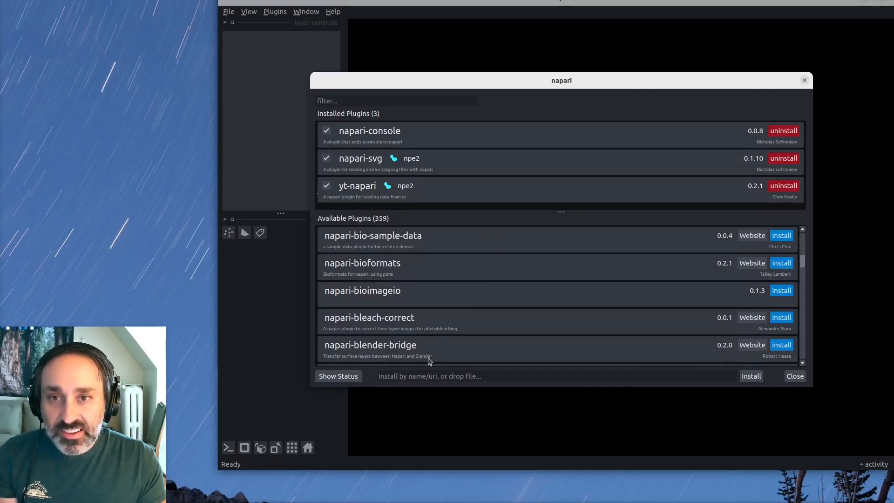
# - Close the plugin manager and quit napari to return to the terminal prompt
pyautogui.click(794, 376)
pyautogui.hotkey('ctrl', 'q')
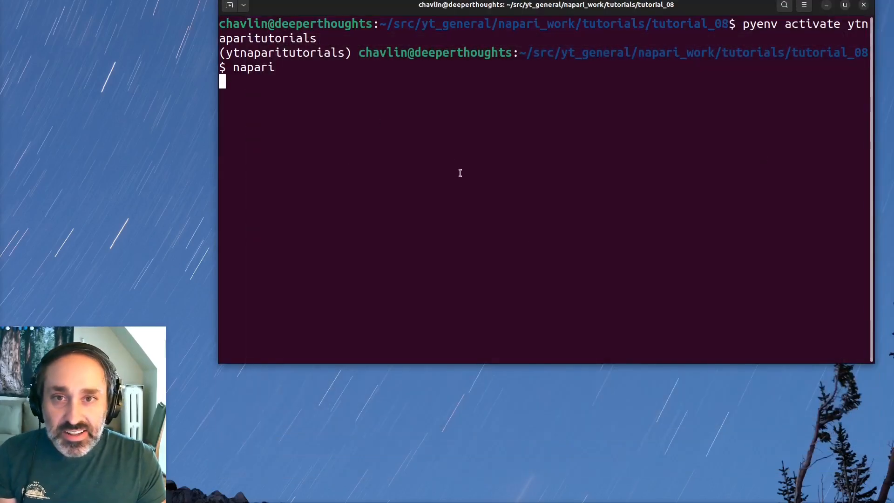
pyautogui.moveTo(403, 13); pyautogui.dragTo(378, 37)
pyautogui.moveTo(422, 262); pyautogui.dragTo(432, 255)
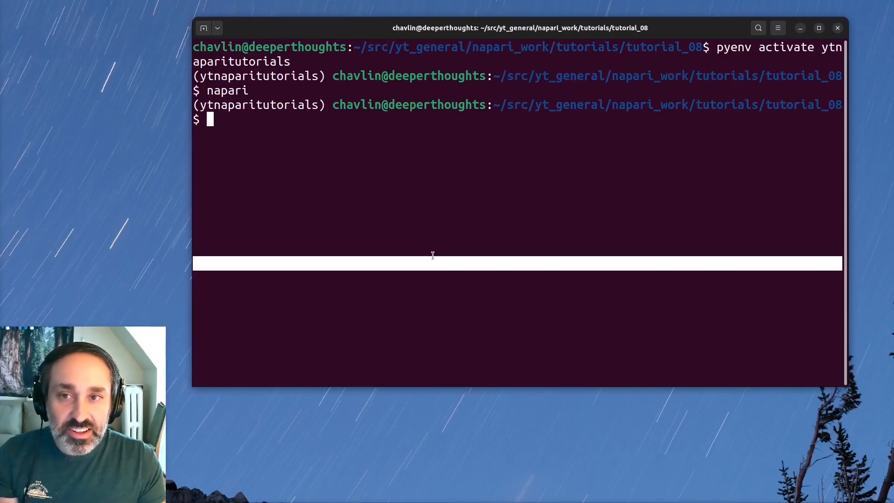
pyautogui.click(425, 234)
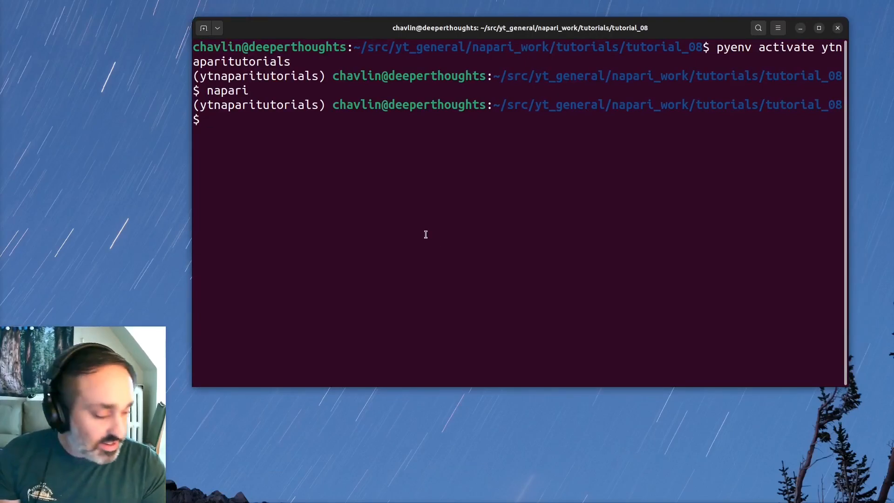
# - Install the napari-plot-profile plugin with pip in the ytnaparitutorials environment
pyautogui.write('pip install ')
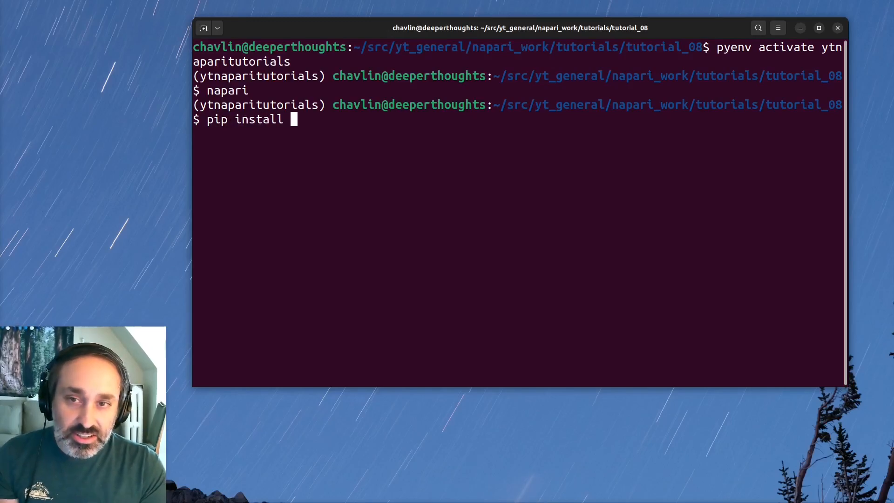
pyautogui.write('napa')
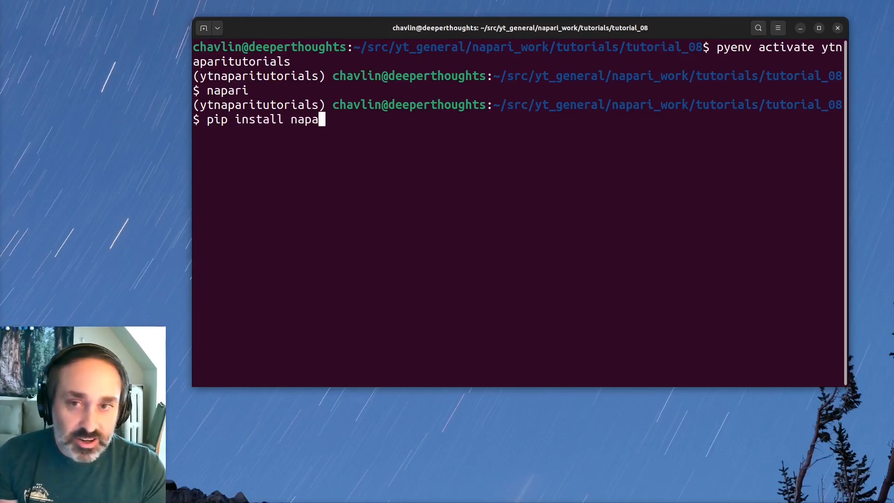
pyautogui.write('ri-plot-profile')
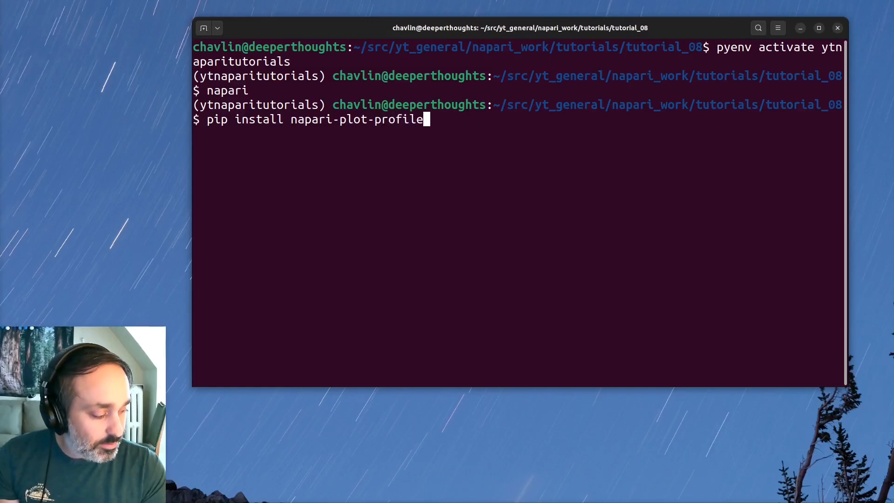
pyautogui.press('Return')
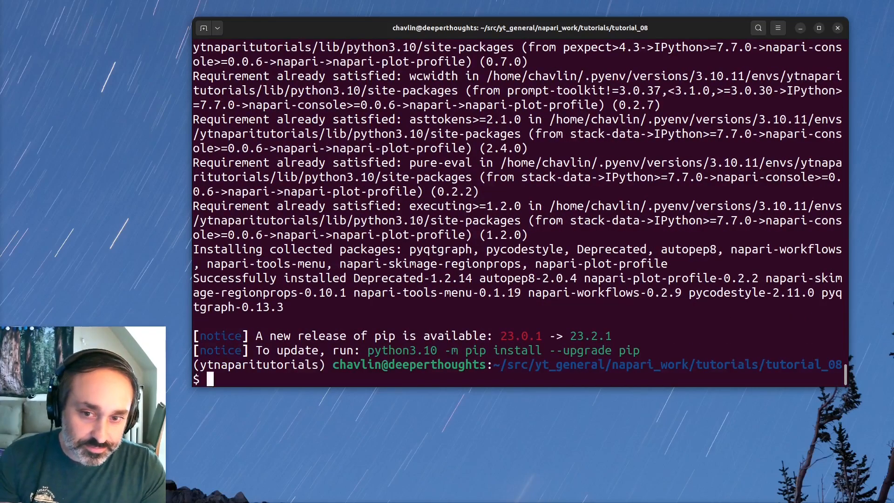
# - Install the napari-properties-plotter plugin with pip
pyautogui.write('pip install')
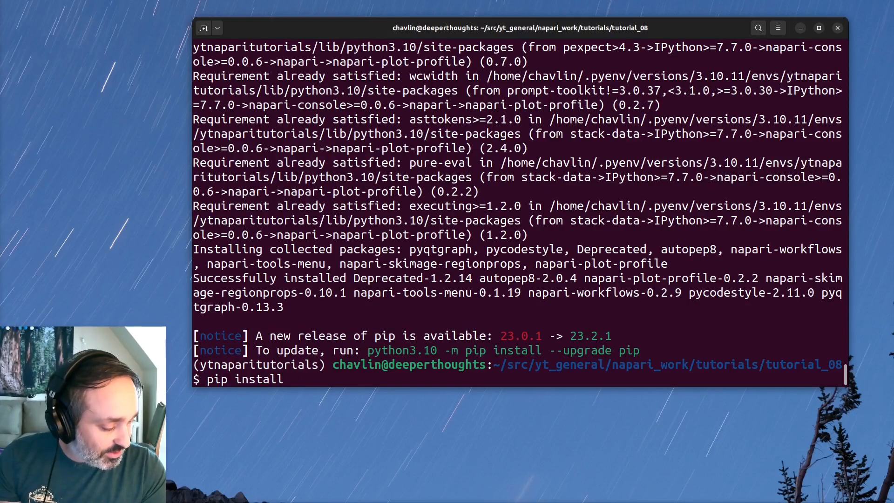
pyautogui.write(' napari-properit')
pyautogui.press('BackSpace')
pyautogui.press('BackSpace')
pyautogui.write('ties-plotter')
pyautogui.press('Return')
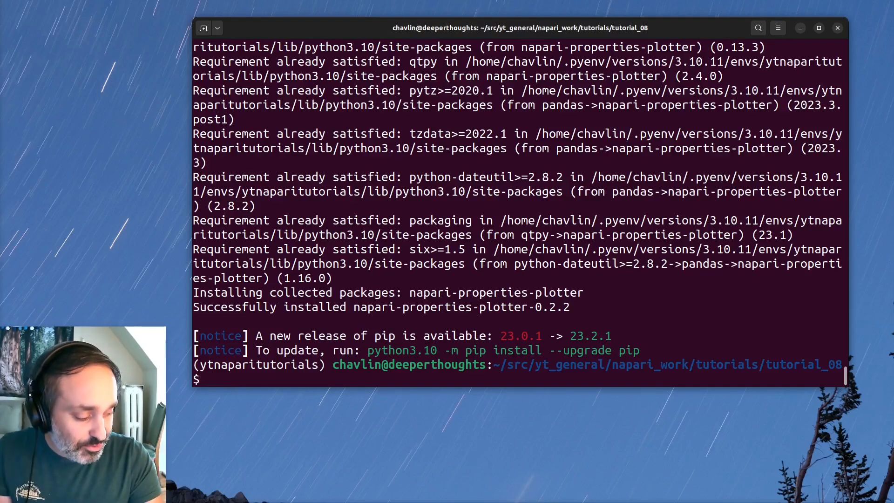
# - Install the napari-simpleitk-image-processing plugin with pip
pyautogui.write('pip instal')
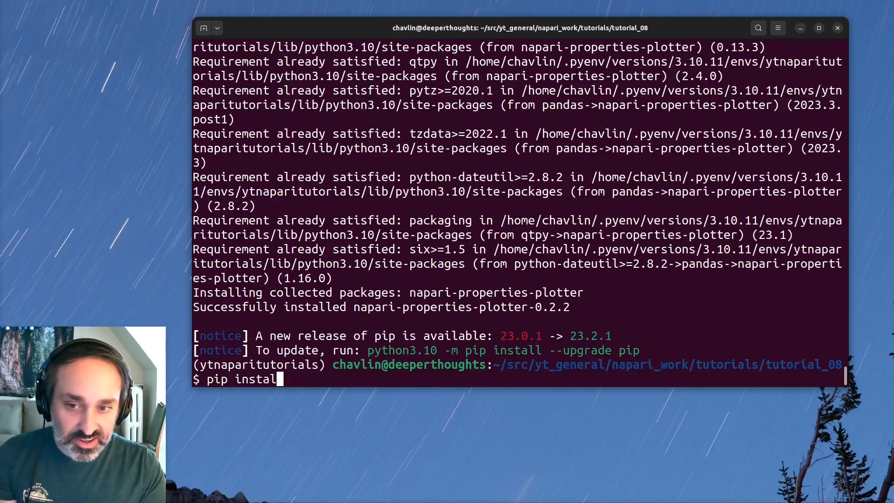
pyautogui.write('l napari')
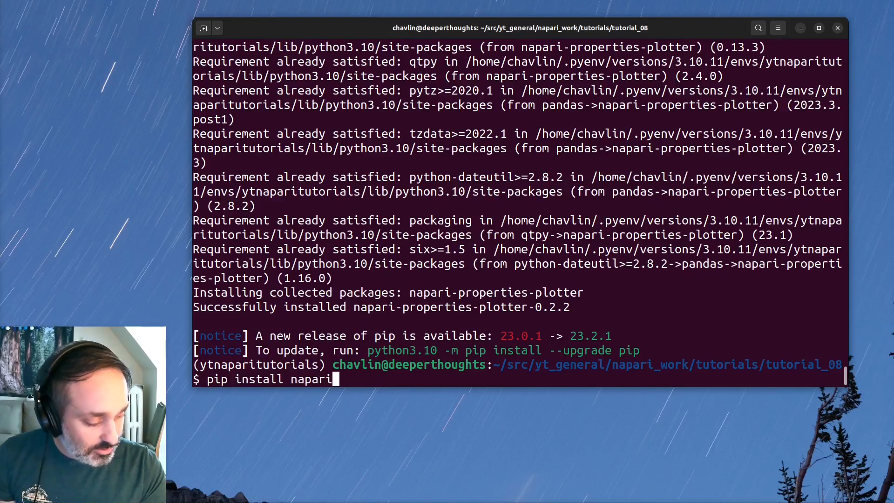
pyautogui.write('-sim')
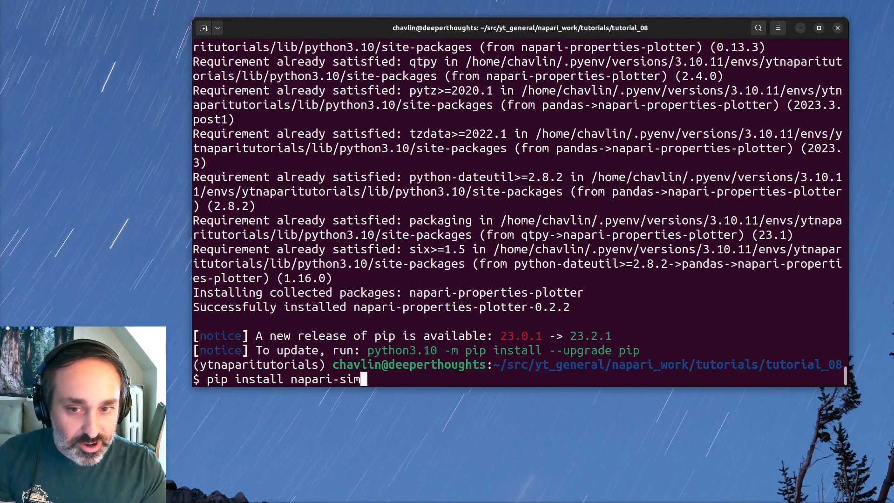
pyautogui.write('pleitk')
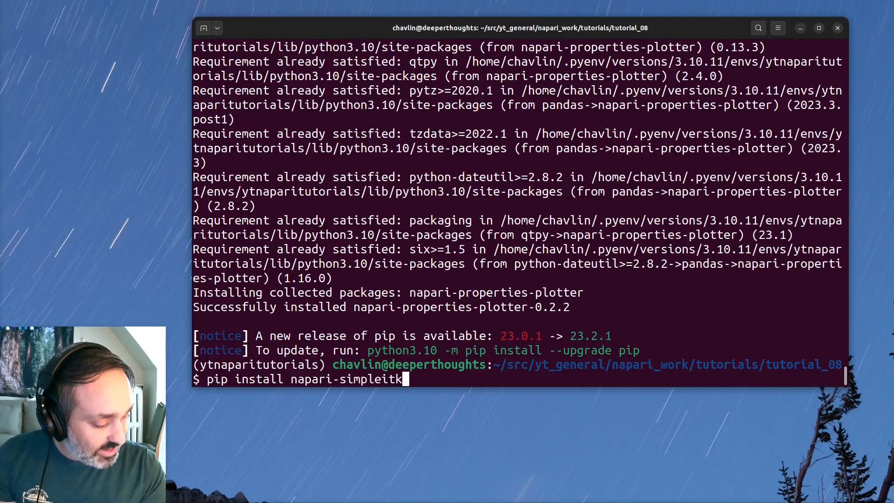
pyautogui.write('-image-processing')
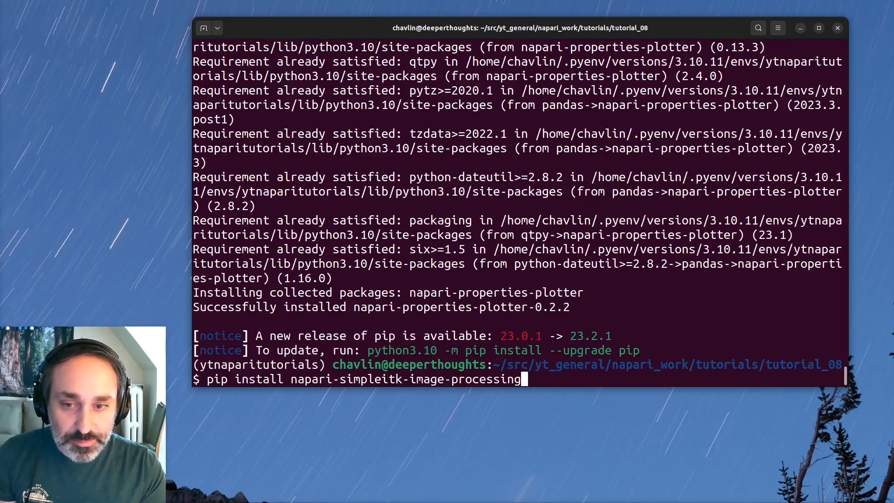
pyautogui.press('Return')
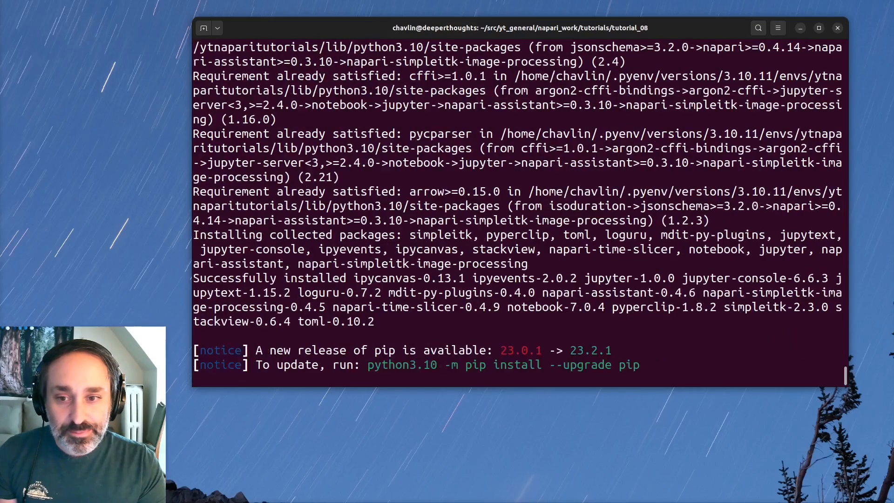
# - Relaunch napari from the terminal with the newly installed plugins
pyautogui.write('napari')
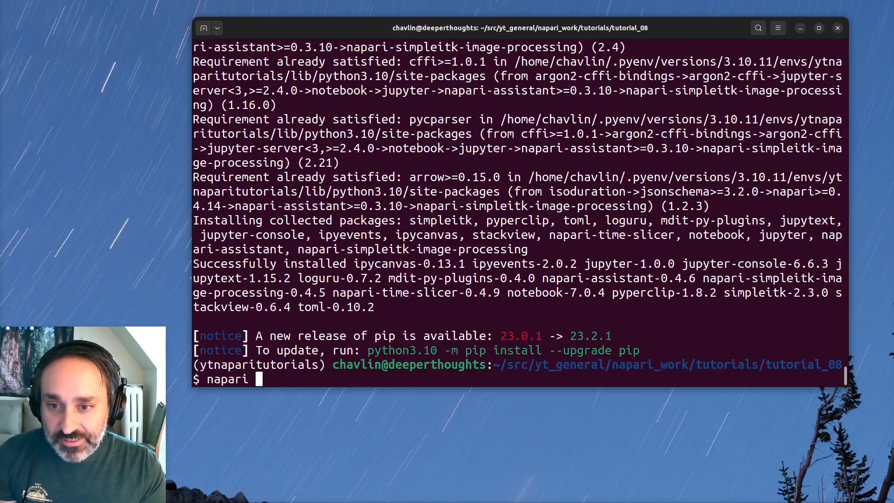
pyautogui.press('Return')
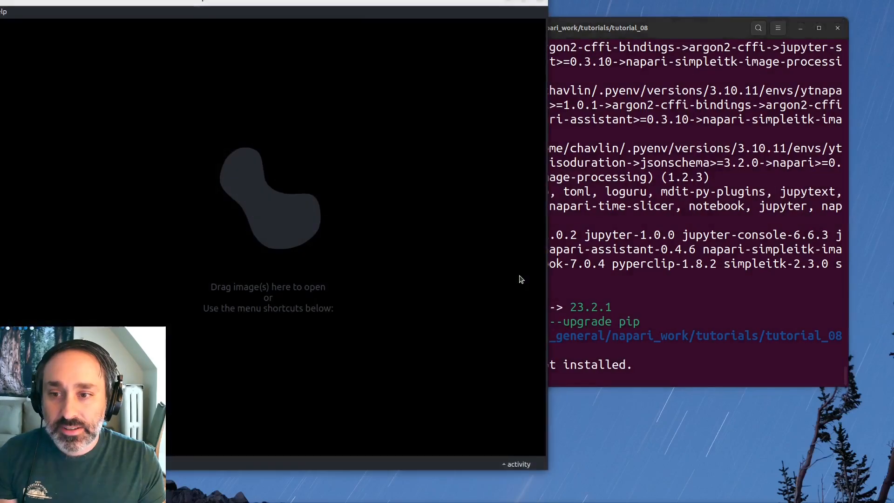
# - Examine the installed plugin entries and the SimpleITK processing tools that the new plugins add to napari
pyautogui.moveTo(118, 1); pyautogui.dragTo(444, 16)
pyautogui.click(243, 34)
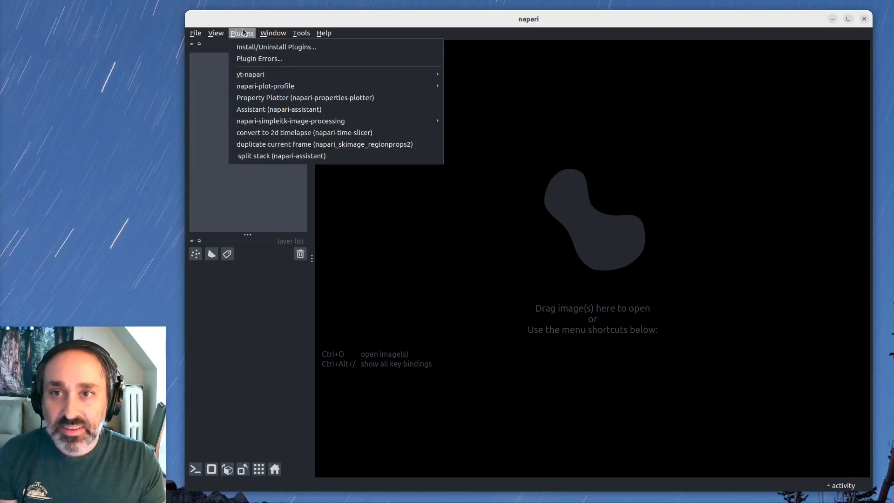
pyautogui.moveTo(250, 75)
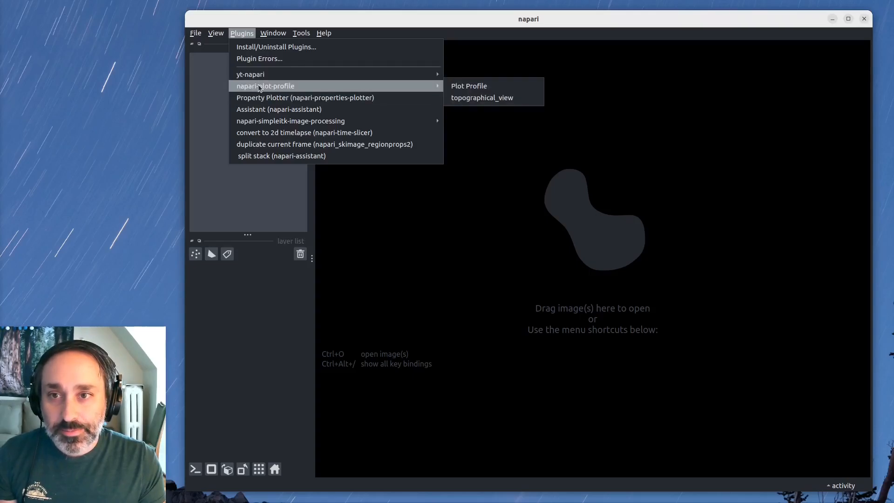
pyautogui.moveTo(288, 34)
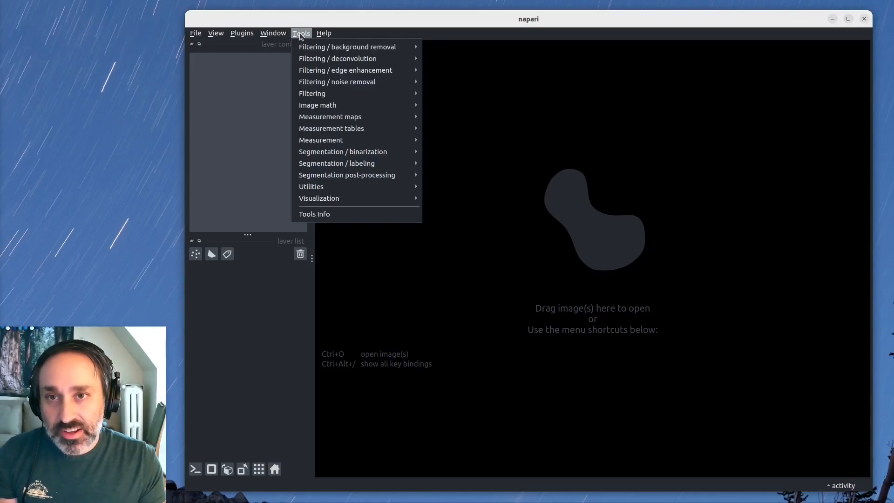
pyautogui.moveTo(311, 125)
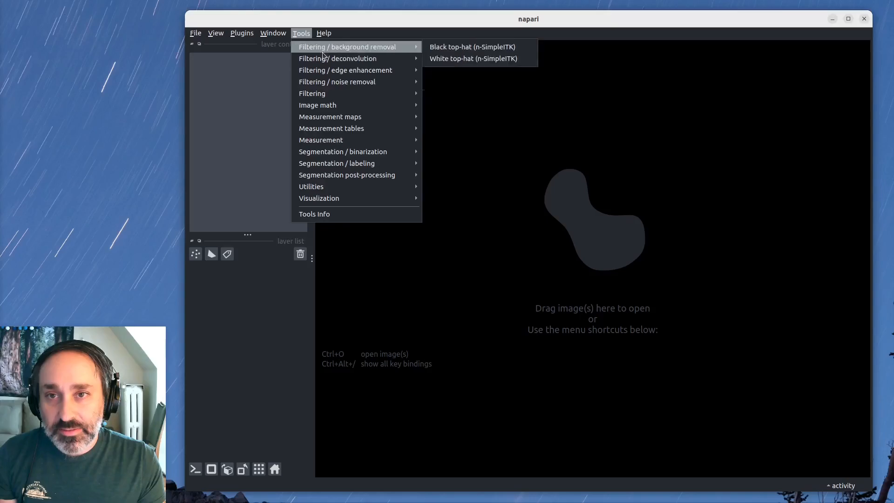
pyautogui.moveTo(330, 156)
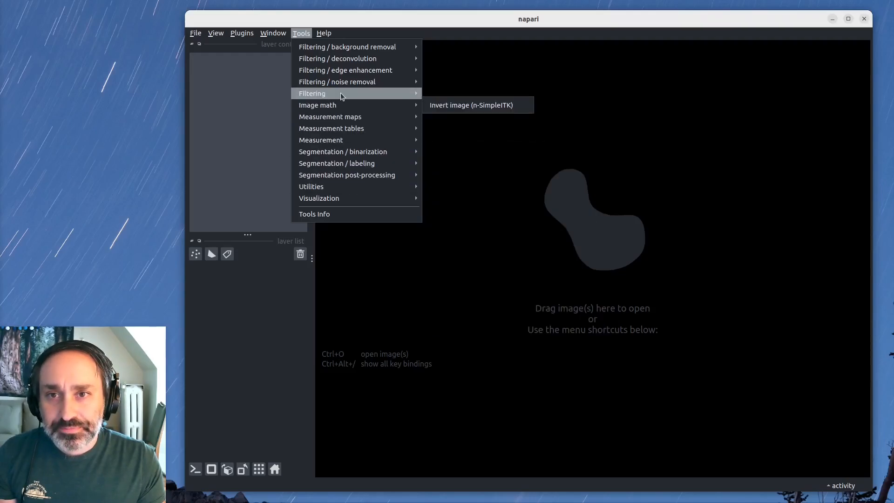
pyautogui.click(302, 28)
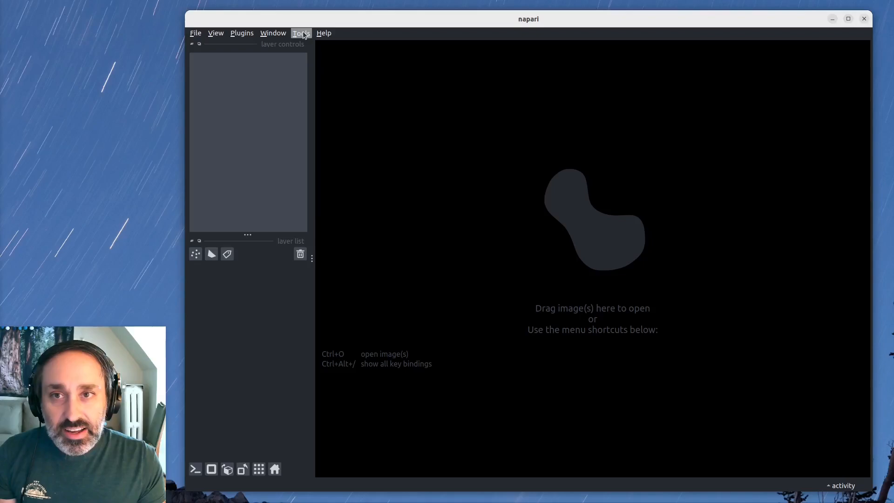
pyautogui.click(303, 34)
pyautogui.moveTo(316, 93)
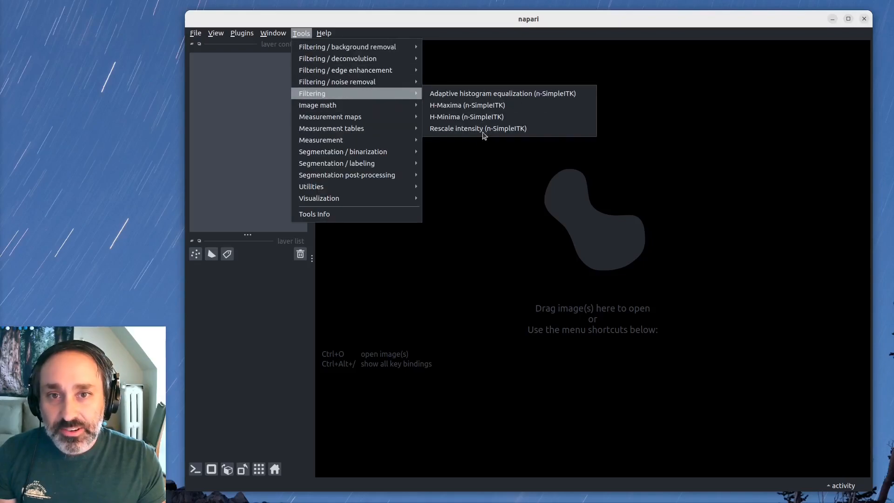
pyautogui.click(283, 30)
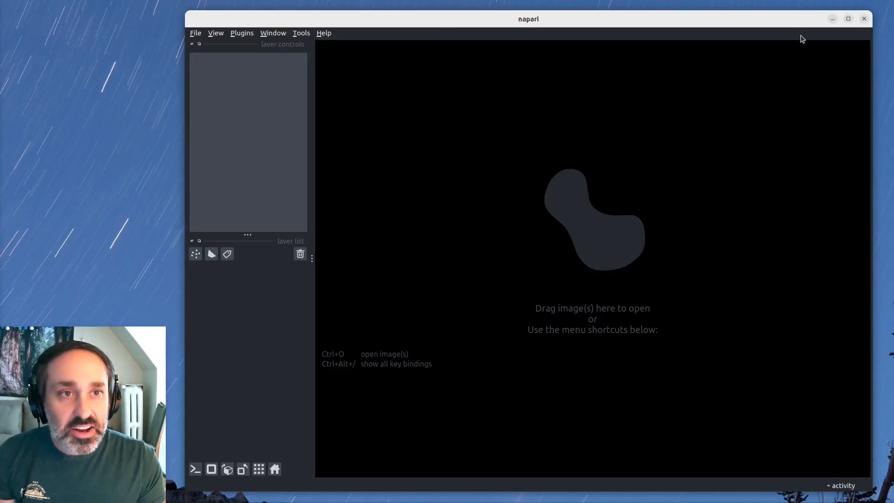
# - Close the napari window and clear the terminal
pyautogui.click(864, 18)
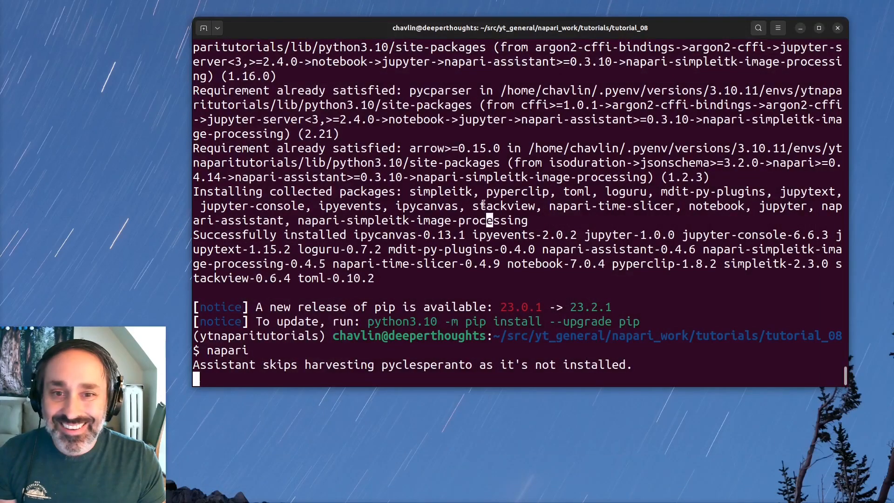
pyautogui.moveTo(493, 220); pyautogui.dragTo(485, 199)
pyautogui.hotkey('ctrl', 'l')
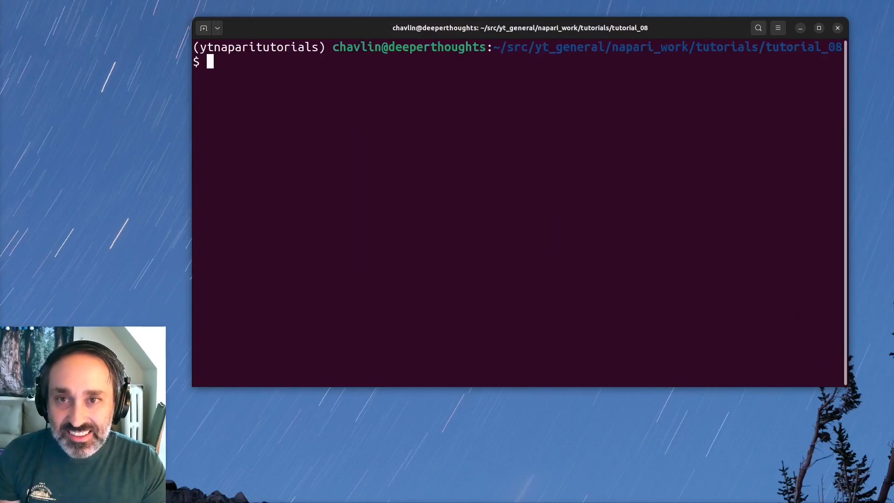
# - Launch JupyterLab from the terminal with the command jupyter lab
pyautogui.write('jupyt')
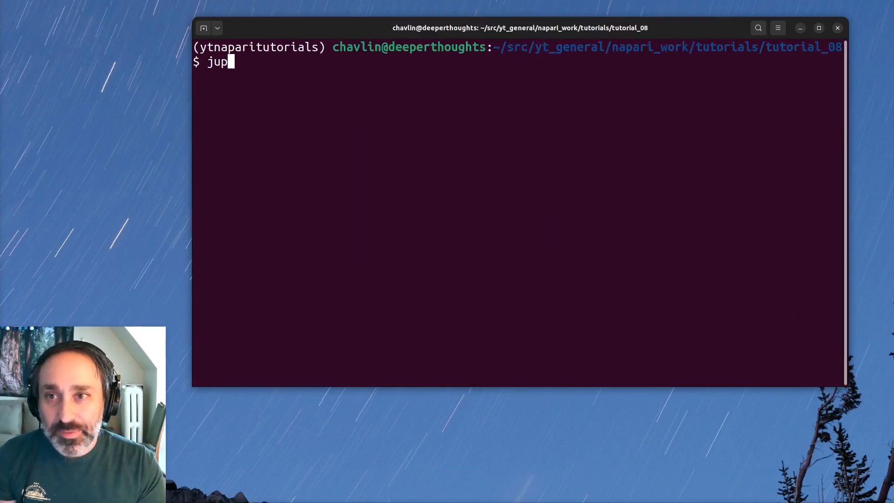
pyautogui.press('BackSpace')
pyautogui.press('BackSpace')
pyautogui.write('yter lab')
pyautogui.press('Return')
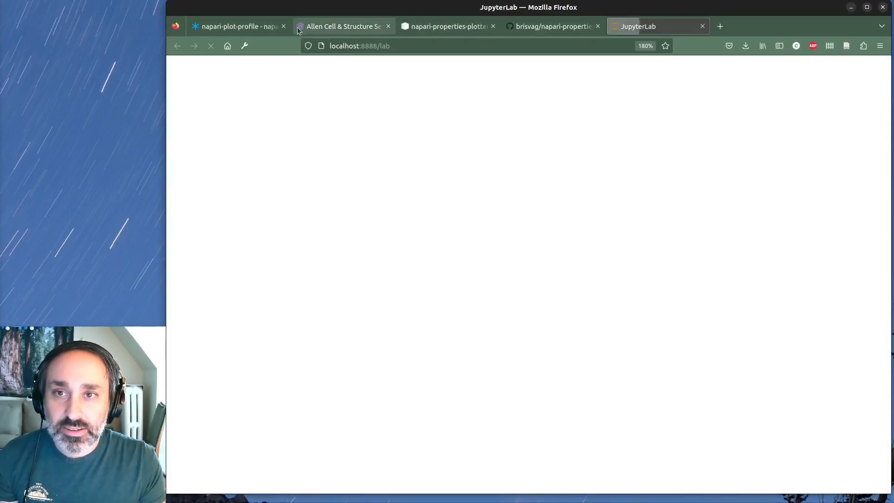
# - Close all browser tabs other than the JupyterLab one
pyautogui.rightClick(636, 27)
pyautogui.moveTo(726, 174)
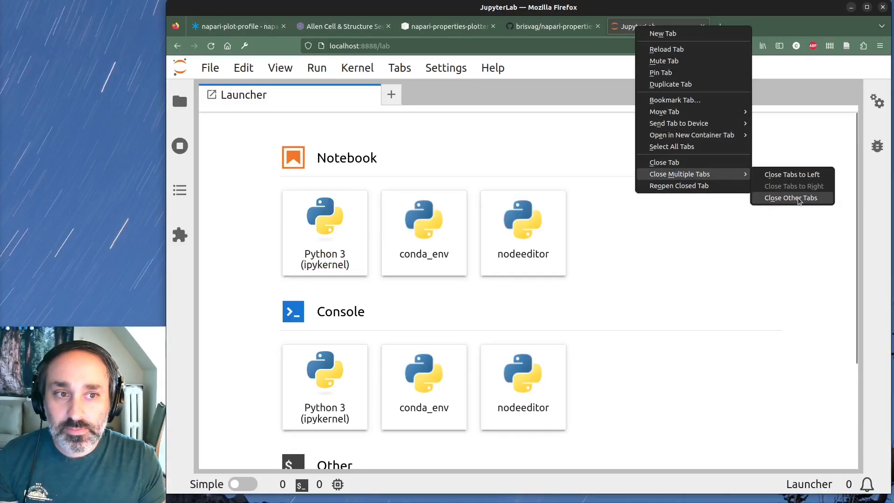
pyautogui.click(787, 198)
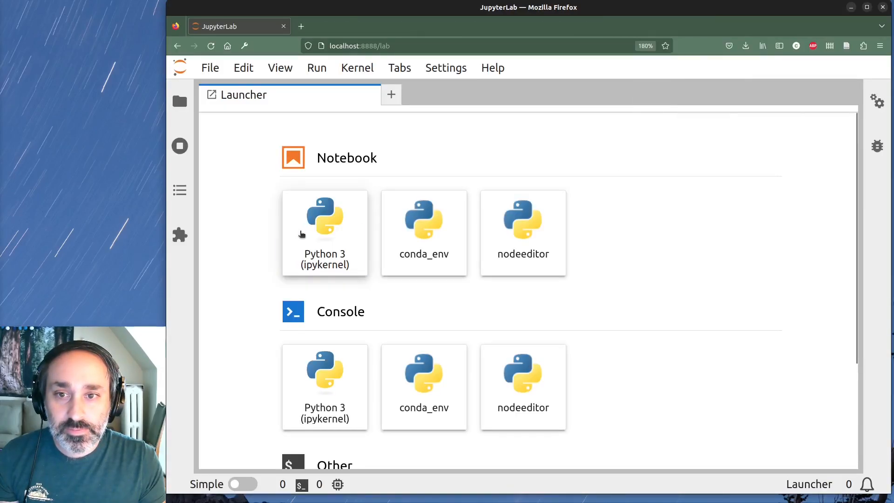
# - Create a Python 3 (ipykernel) notebook, import napari and start a viewer with v = napari.Viewer()
pyautogui.click(303, 233)
pyautogui.write('import napari')
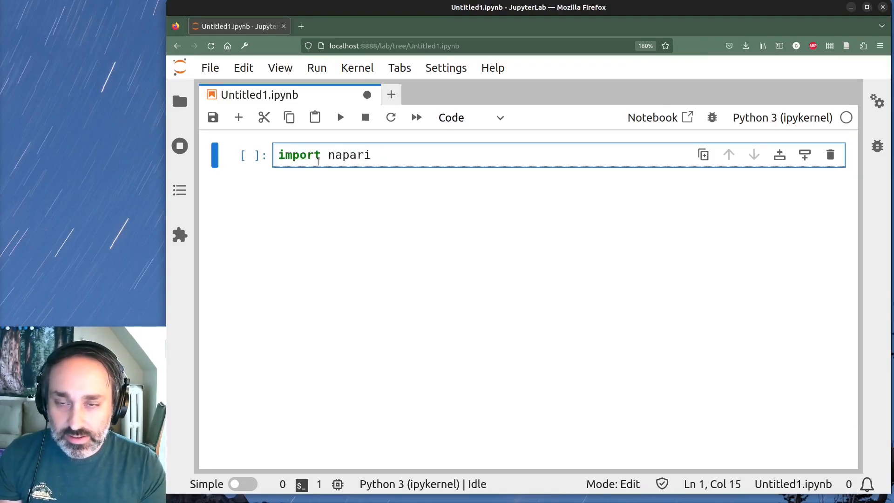
pyautogui.hotkey('shift', 'Return')
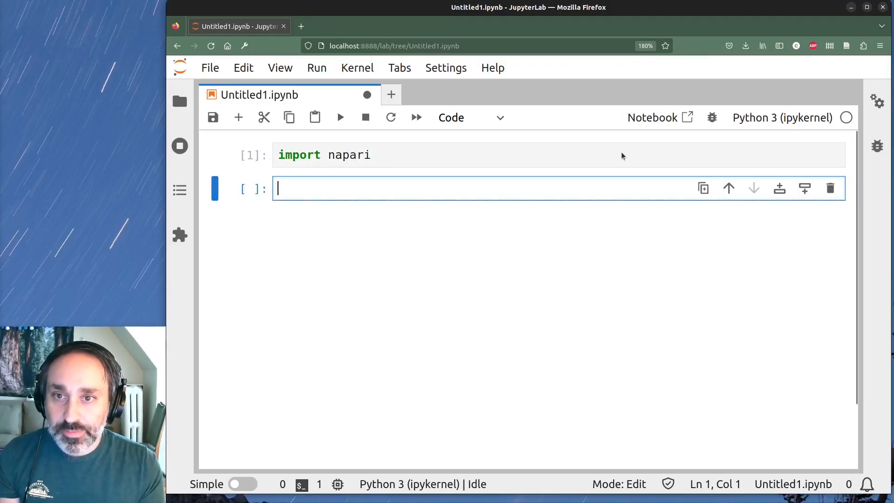
pyautogui.write('v = n')
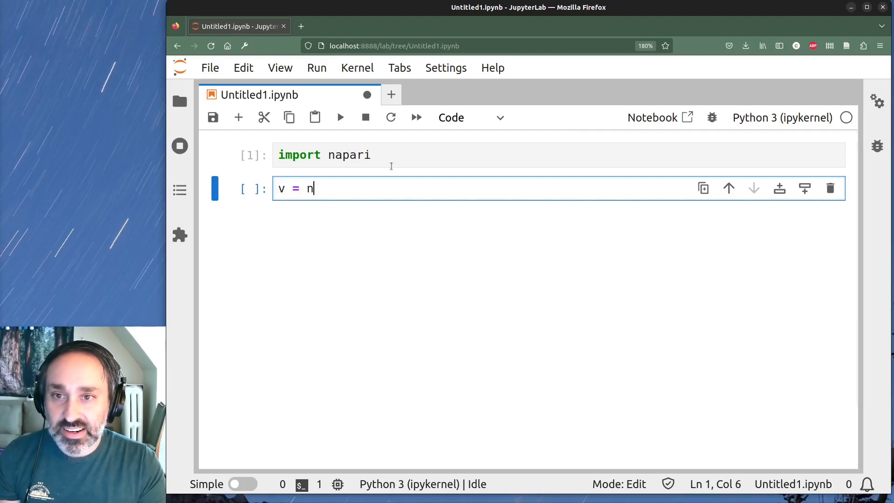
pyautogui.write('apari.Viewer()')
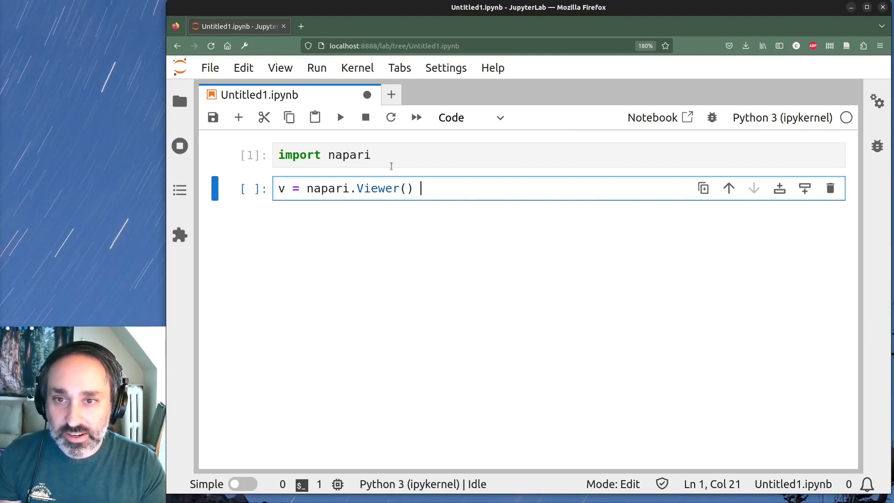
pyautogui.hotkey('shift', 'Return')
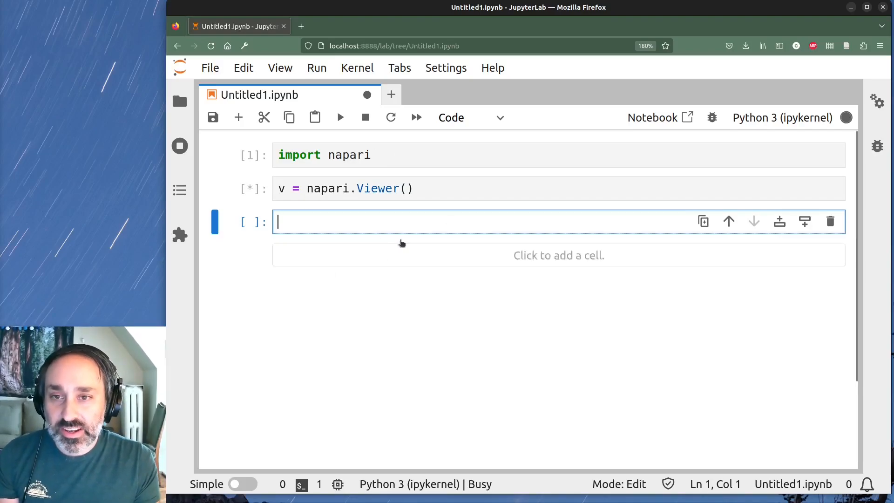
# - Move the new napari viewer fully into view and enlarge it to cover the browser window
pyautogui.click(211, 303)
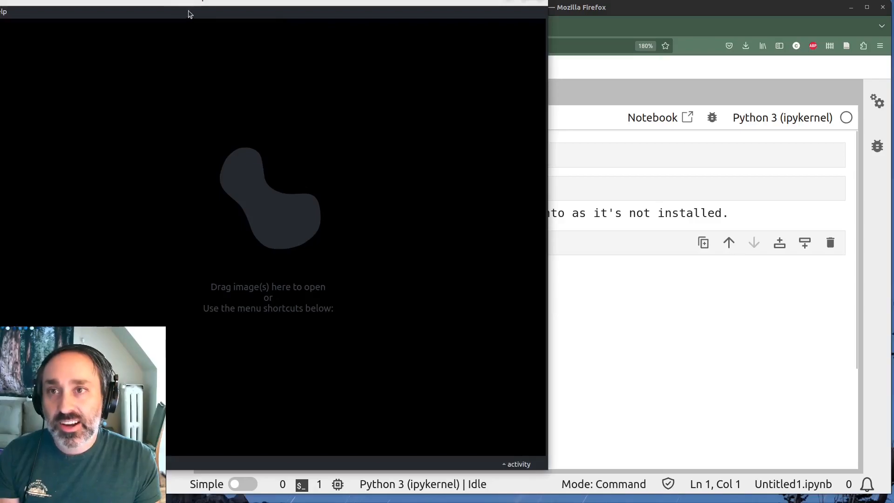
pyautogui.moveTo(186, 3); pyautogui.dragTo(488, 9)
pyautogui.moveTo(302, 14); pyautogui.dragTo(290, 4)
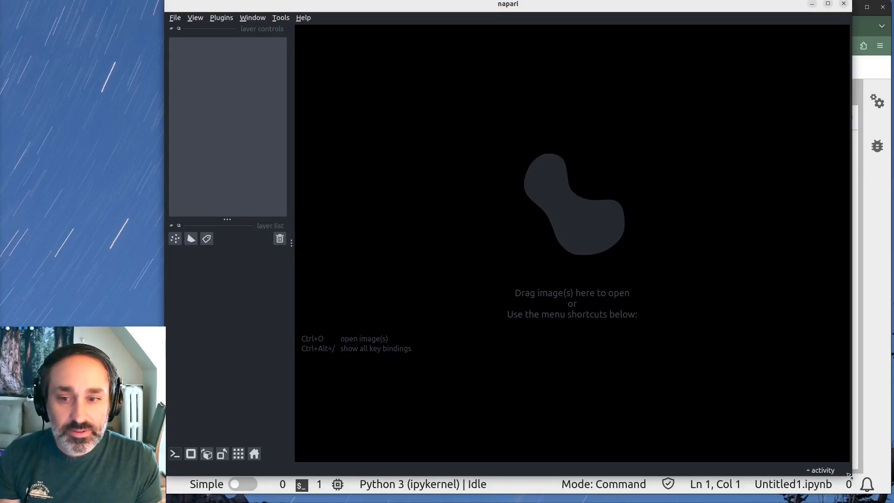
pyautogui.moveTo(849, 475); pyautogui.dragTo(889, 498)
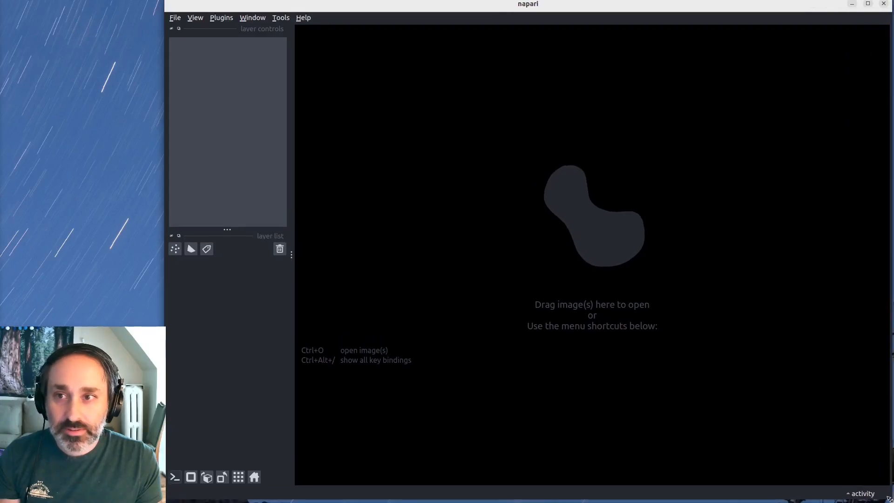
pyautogui.moveTo(410, 4); pyautogui.dragTo(412, 3)
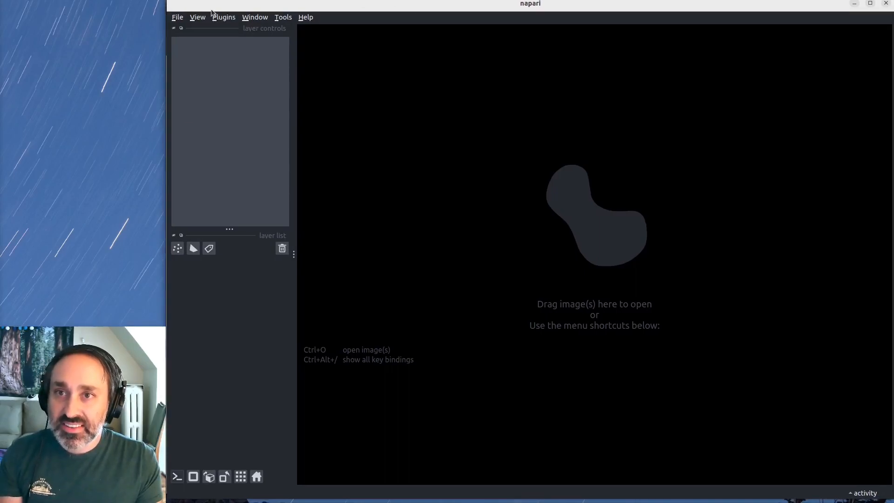
# - Open the yt Reader widget of the yt-napari plugin
pyautogui.click(224, 17)
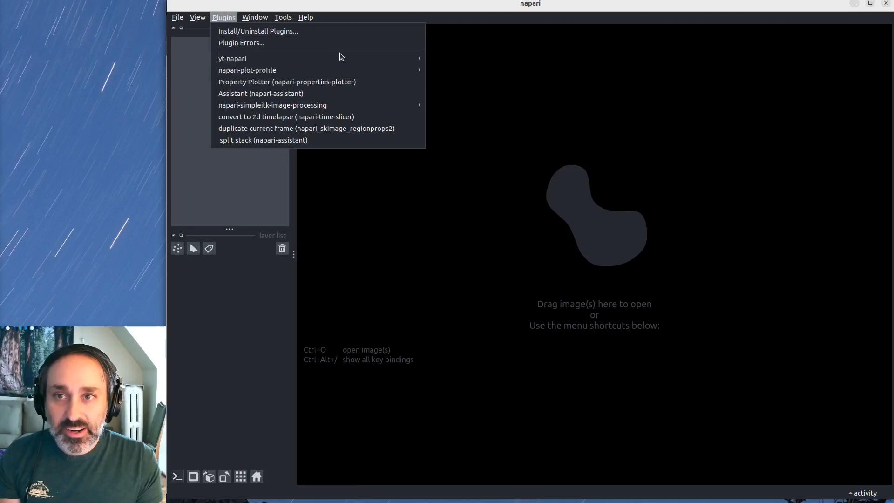
pyautogui.moveTo(340, 57)
pyautogui.click(449, 58)
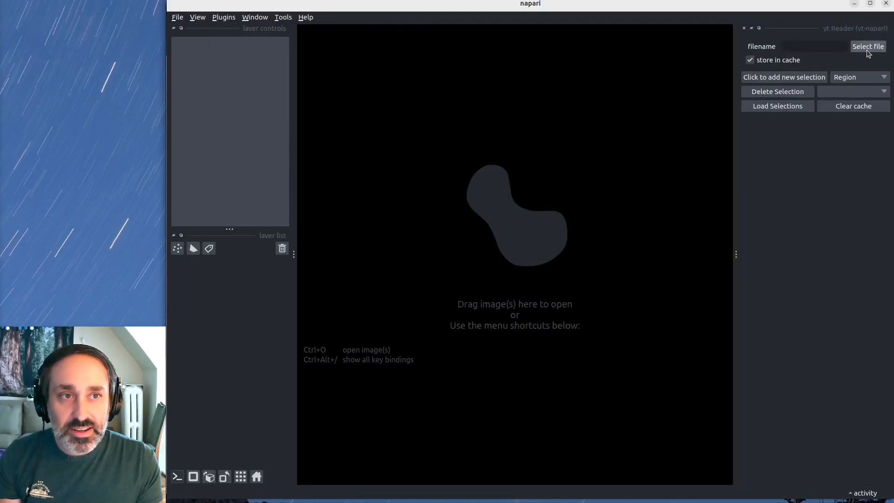
# - Choose the file DD0046 from yt_sample_sets/enzo_tiny_cosmology/DD0046 as the yt Reader's dataset
pyautogui.click(882, 49)
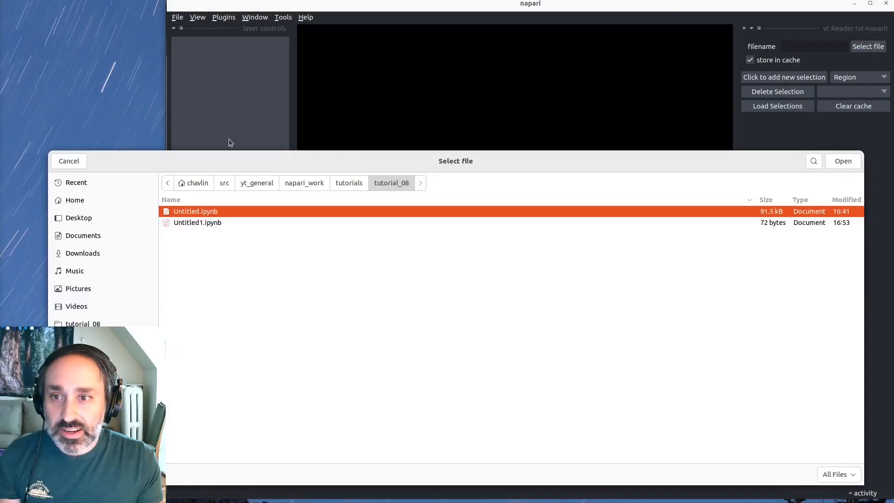
pyautogui.click(93, 368)
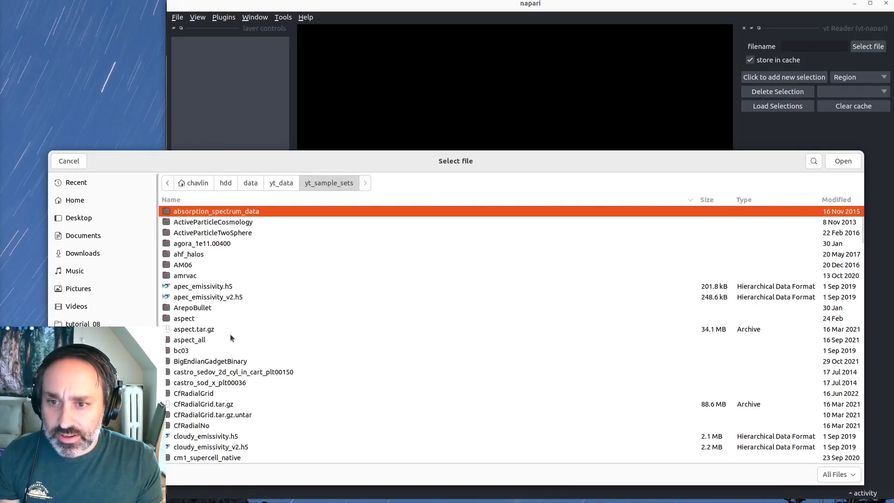
pyautogui.scroll(-5, 219, 354)
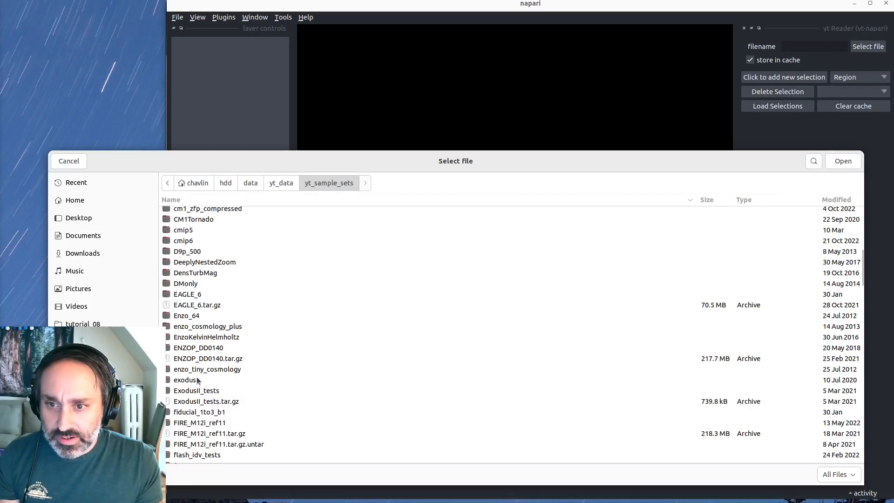
pyautogui.doubleClick(200, 369)
pyautogui.scroll(-10, 240, 351)
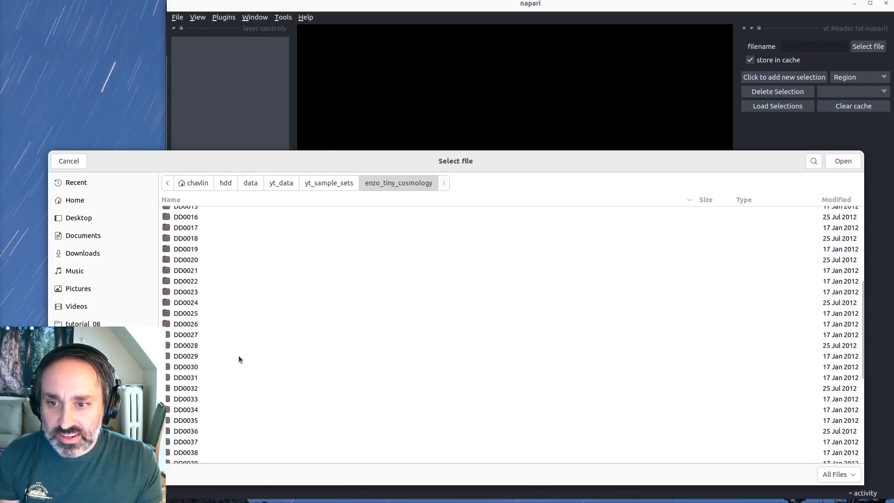
pyautogui.doubleClick(194, 414)
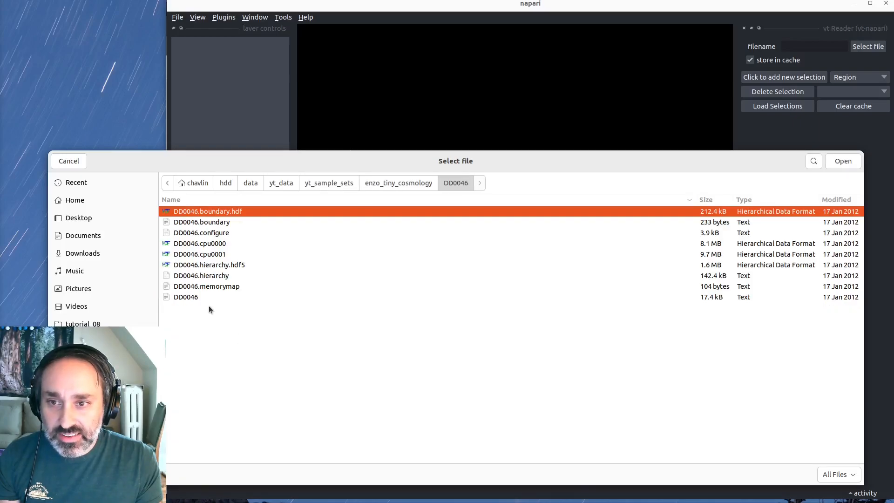
pyautogui.click(200, 298)
pyautogui.click(843, 161)
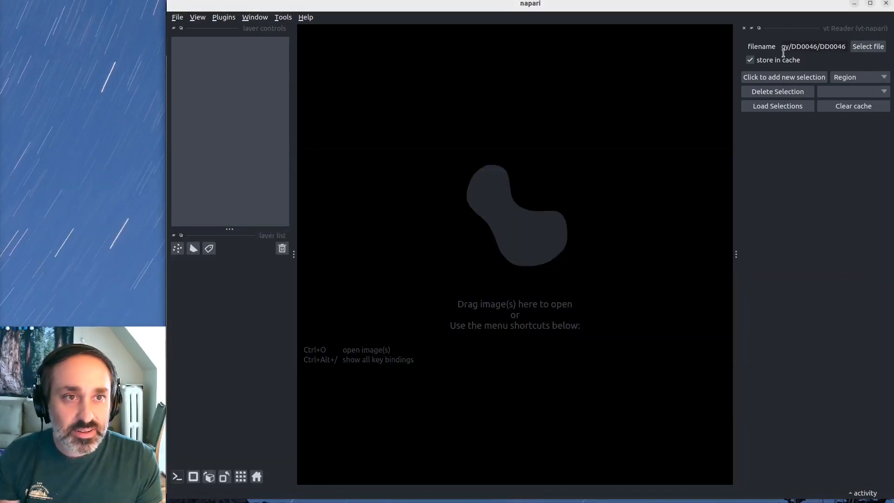
# - Add a Region selection with field type enzo and field name Density
pyautogui.click(800, 78)
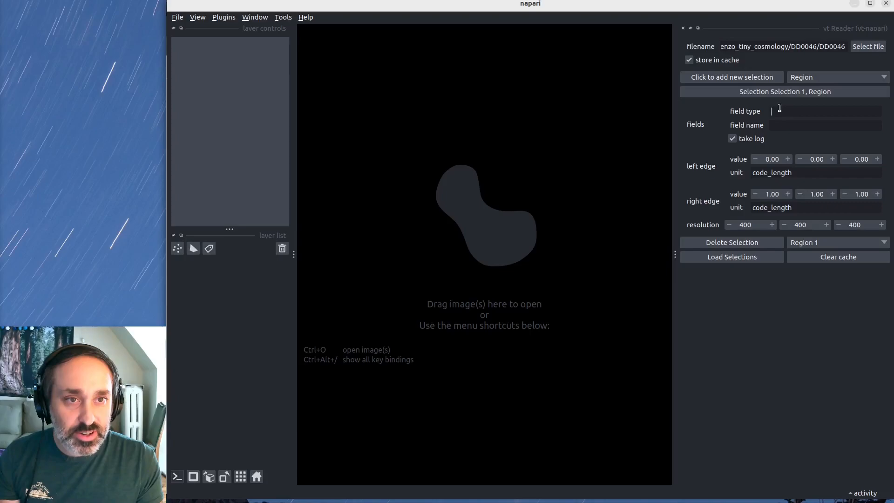
pyautogui.write('enzo')
pyautogui.click(779, 125)
pyautogui.write('Density')
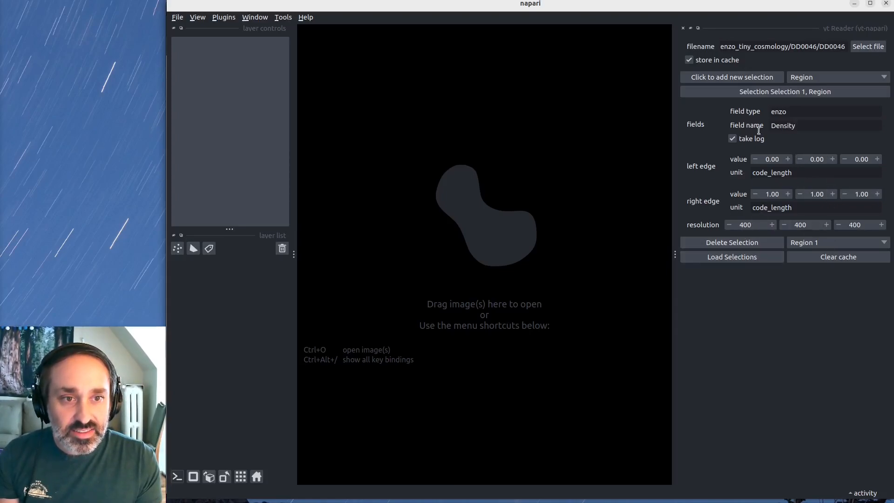
# - Add two more Region selections of field type enzo, with field names Temperature and Metal_Density
pyautogui.click(754, 77)
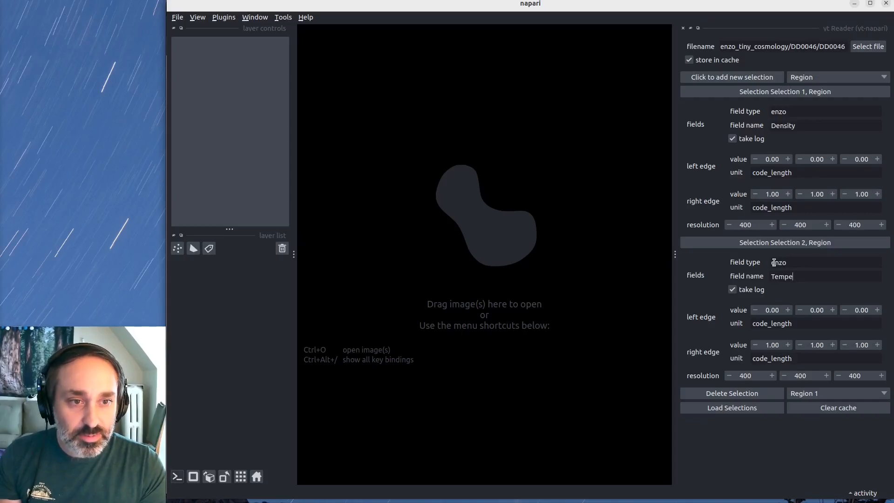
pyautogui.click(745, 76)
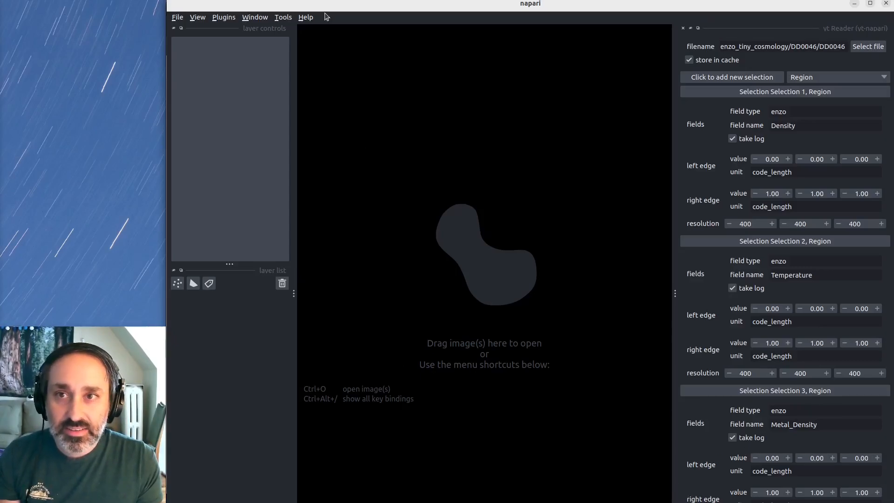
# - Load the three Region selections as image layers, close the yt Reader widget and fit the viewer window to the screen
pyautogui.moveTo(333, 4); pyautogui.dragTo(380, 411)
pyautogui.scroll(-3, 427, 363)
pyautogui.scroll(-5, 438, 349)
pyautogui.moveTo(475, 421); pyautogui.dragTo(425, 3)
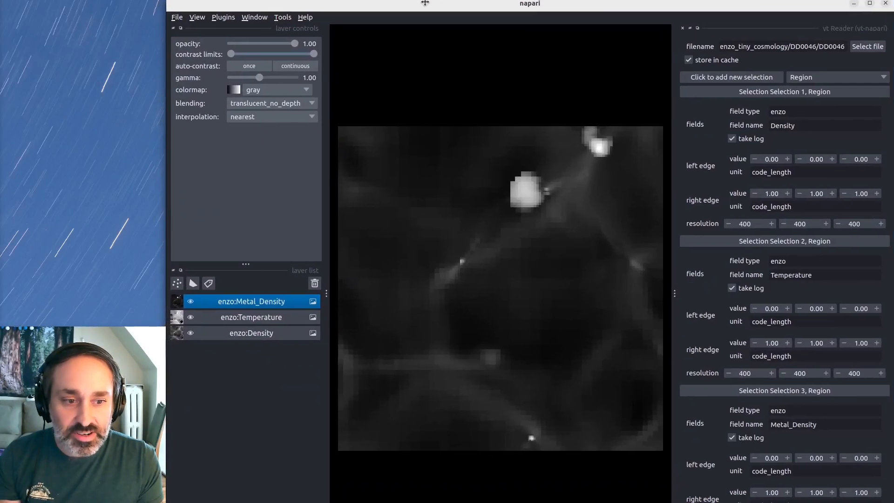
pyautogui.click(683, 28)
pyautogui.moveTo(892, 502)
pyautogui.mouseDown()
pyautogui.moveTo(853, 485)
pyautogui.moveTo(889, 497)
pyautogui.mouseUp()
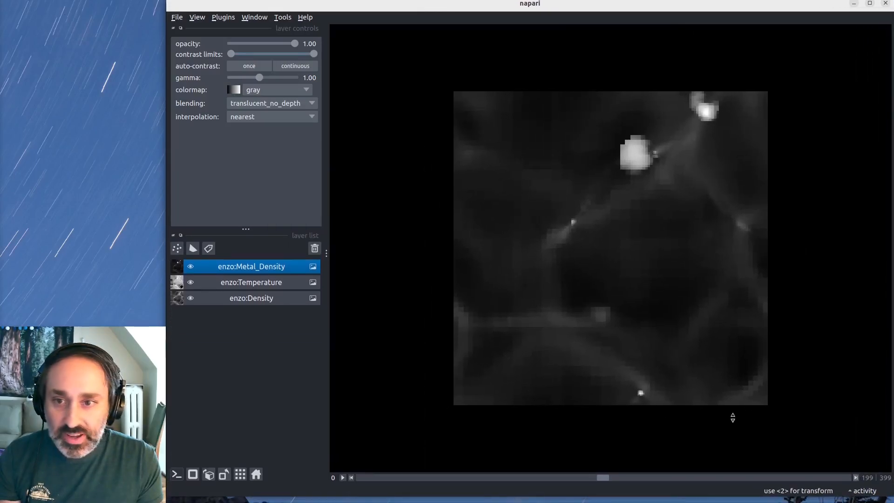
# - Set the colormap of the enzo:Metal_Density layer to inferno and of the enzo:Temperature layer to red
pyautogui.doubleClick(247, 268)
pyautogui.click(304, 92)
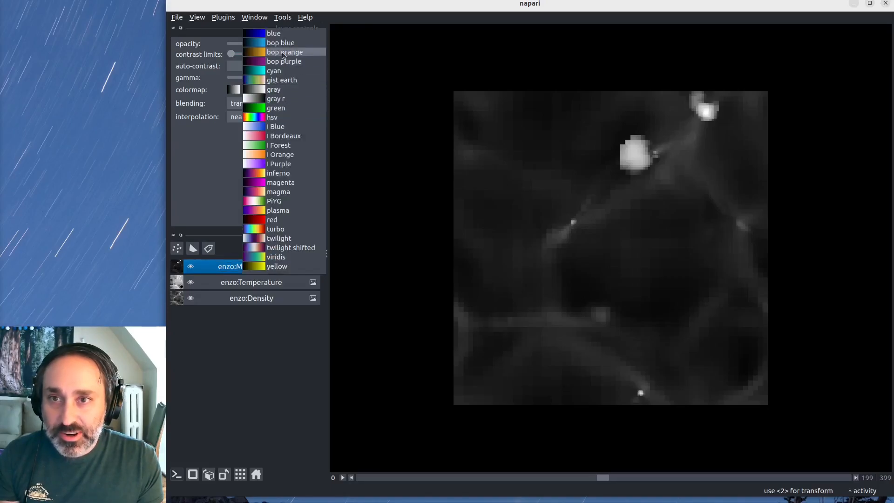
pyautogui.click(289, 174)
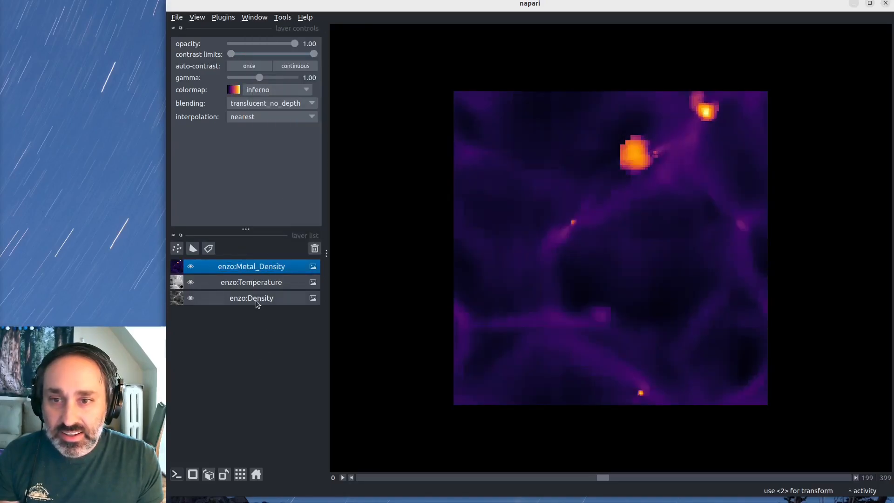
pyautogui.click(252, 286)
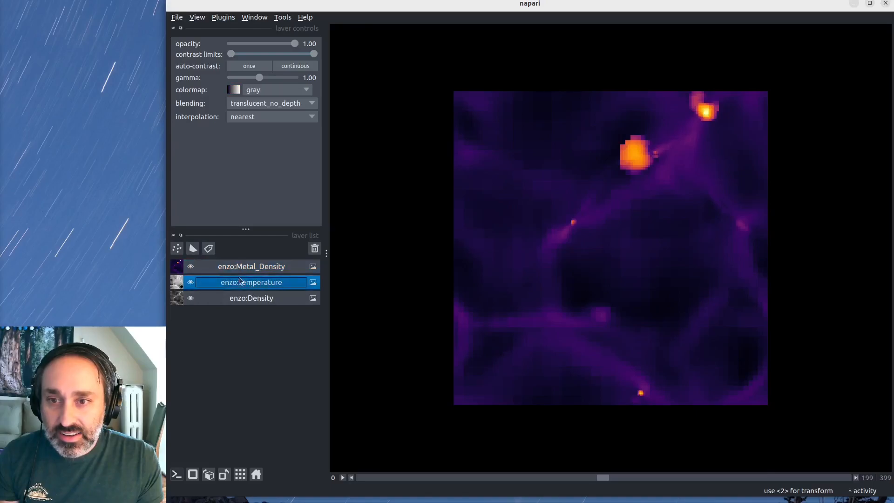
pyautogui.click(288, 88)
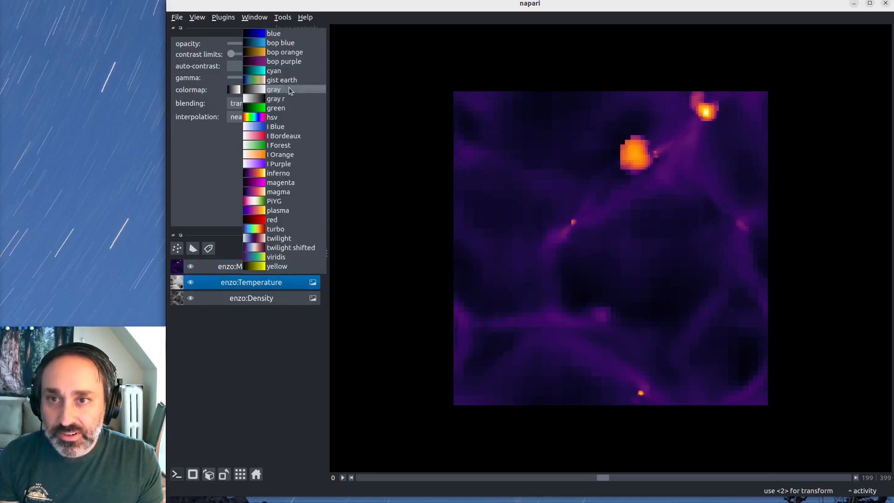
pyautogui.click(285, 220)
# - Examine the layers as a rotated 3D volume, toggling the visibility of Temperature and Density, and return to the 2D slice view
pyautogui.click(251, 301)
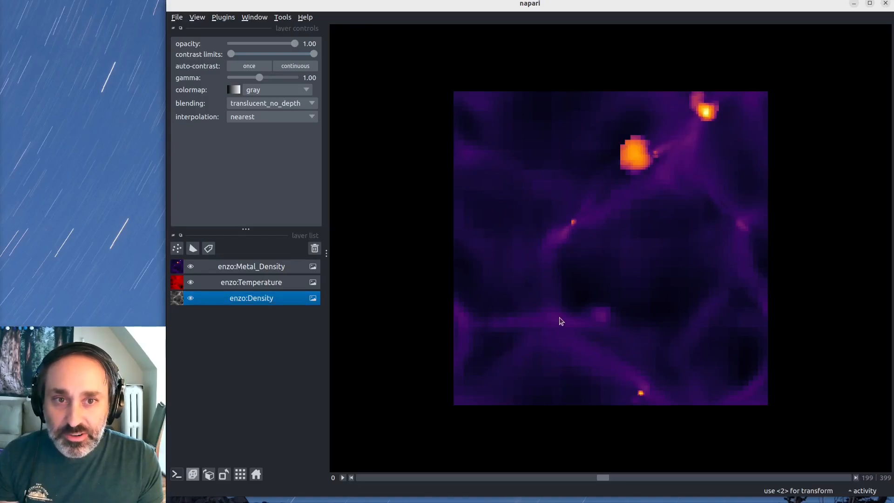
pyautogui.click(192, 475)
pyautogui.moveTo(670, 297); pyautogui.dragTo(484, 288)
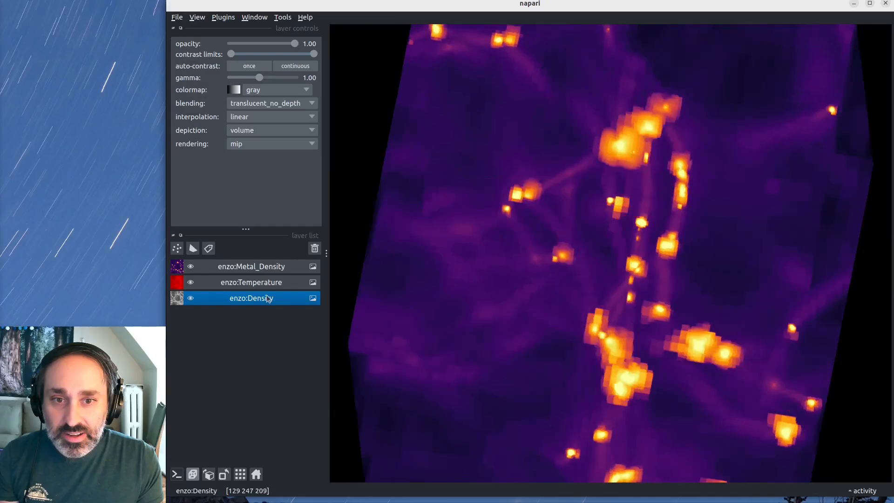
pyautogui.scroll(-5, 502, 276)
pyautogui.scroll(-1, 576, 276)
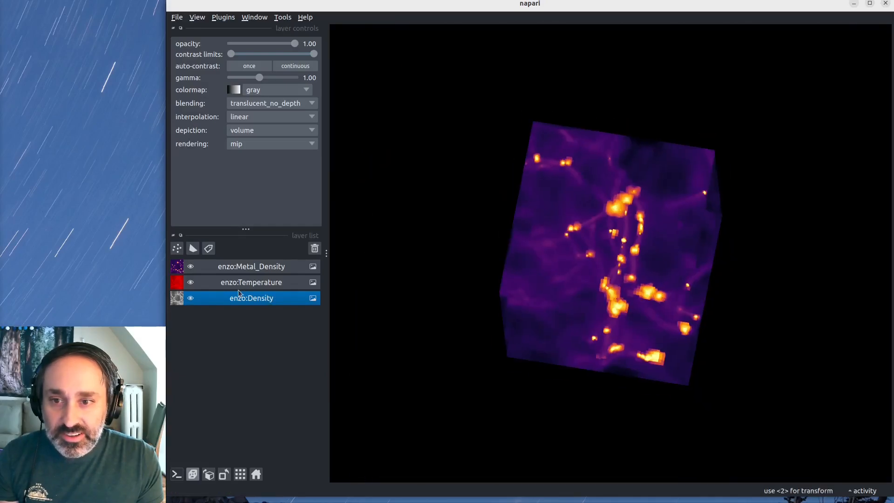
pyautogui.click(191, 283)
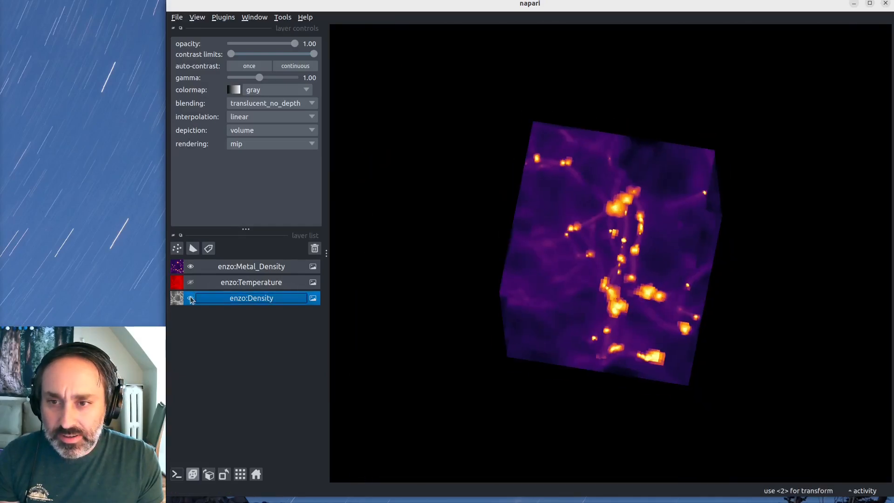
pyautogui.moveTo(660, 277); pyautogui.dragTo(634, 274)
pyautogui.click(189, 298)
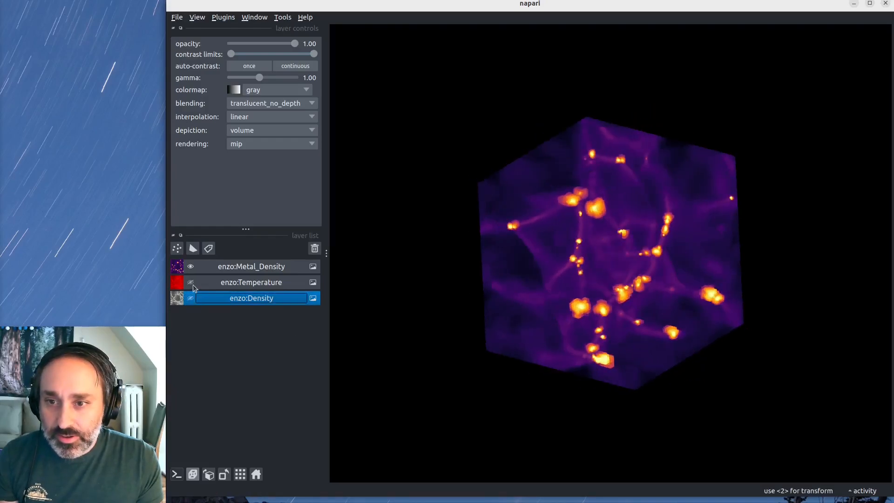
pyautogui.click(191, 283)
pyautogui.click(193, 475)
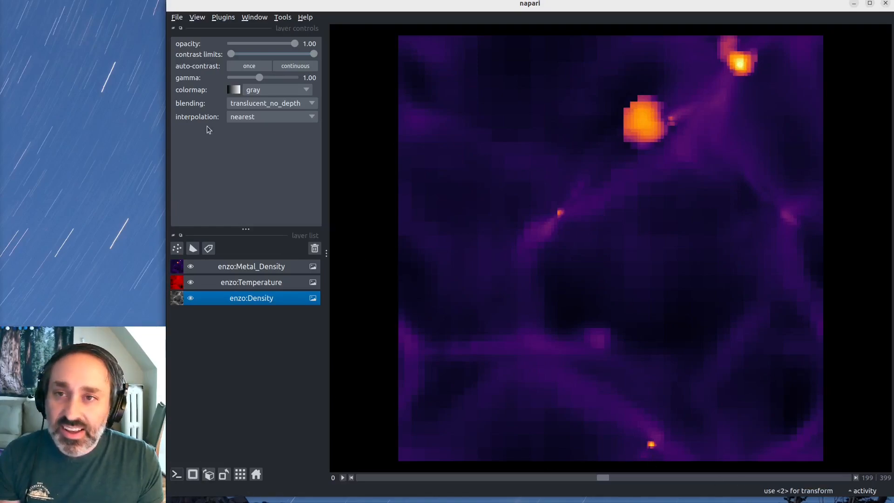
pyautogui.click(232, 268)
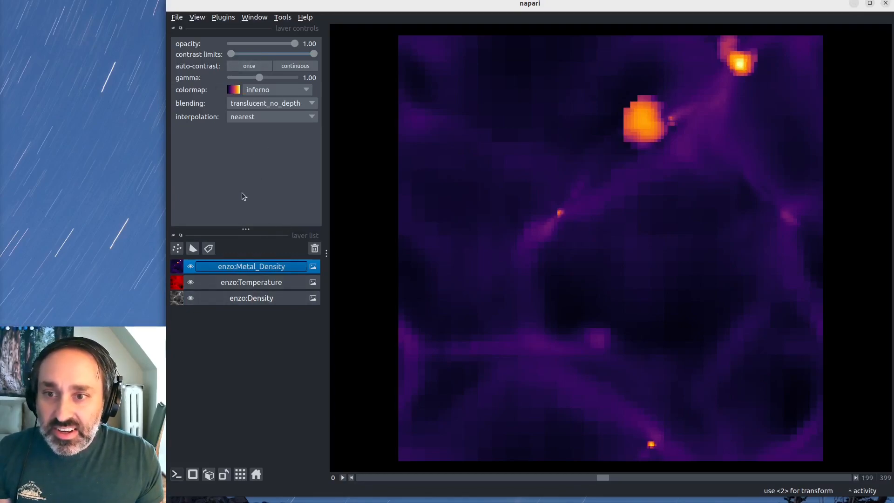
pyautogui.click(254, 18)
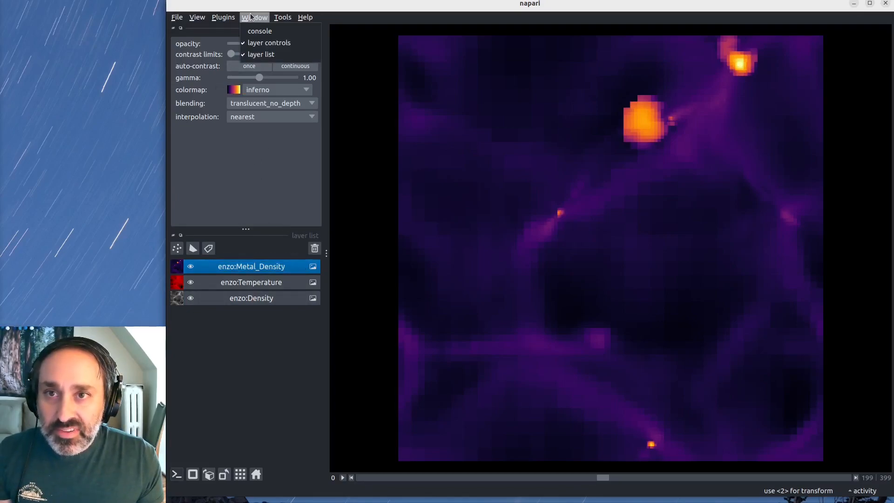
pyautogui.moveTo(230, 18)
pyautogui.moveTo(250, 70)
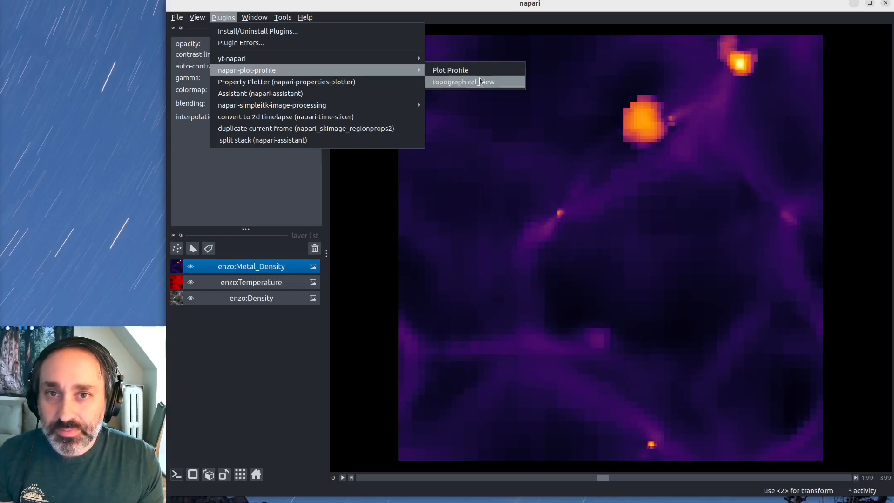
pyautogui.press('Escape')
pyautogui.press('Escape')
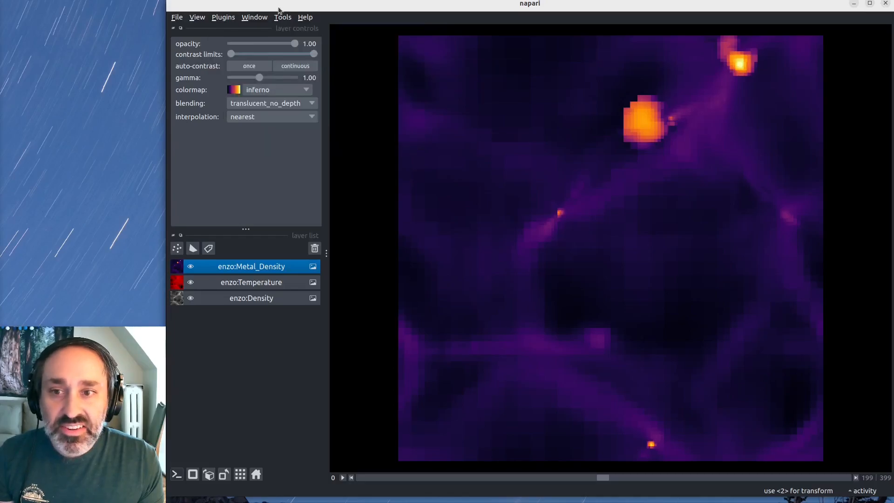
# - Add a new Shapes layer and activate its line drawing tool
pyautogui.click(197, 247)
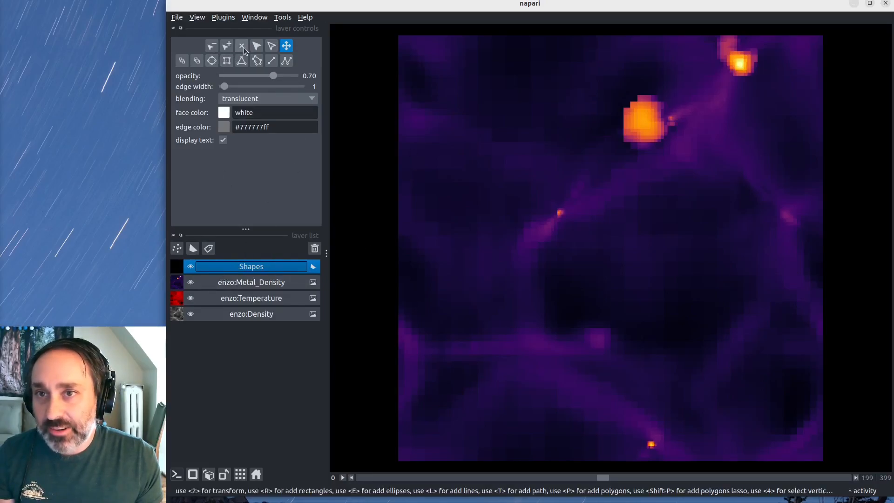
pyautogui.click(286, 62)
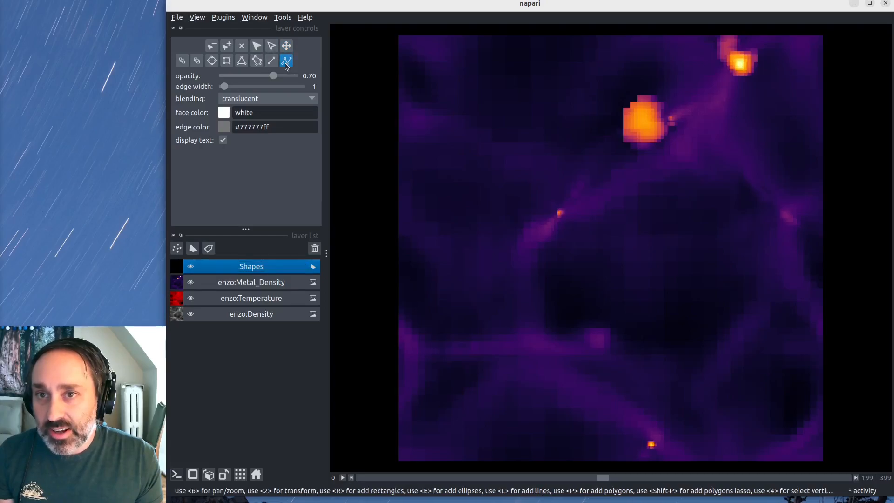
pyautogui.click(251, 64)
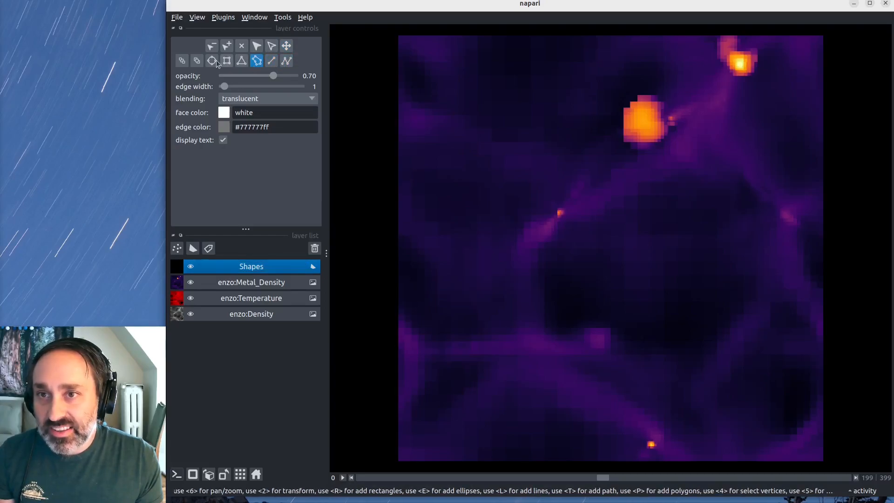
pyautogui.click(286, 62)
pyautogui.click(271, 62)
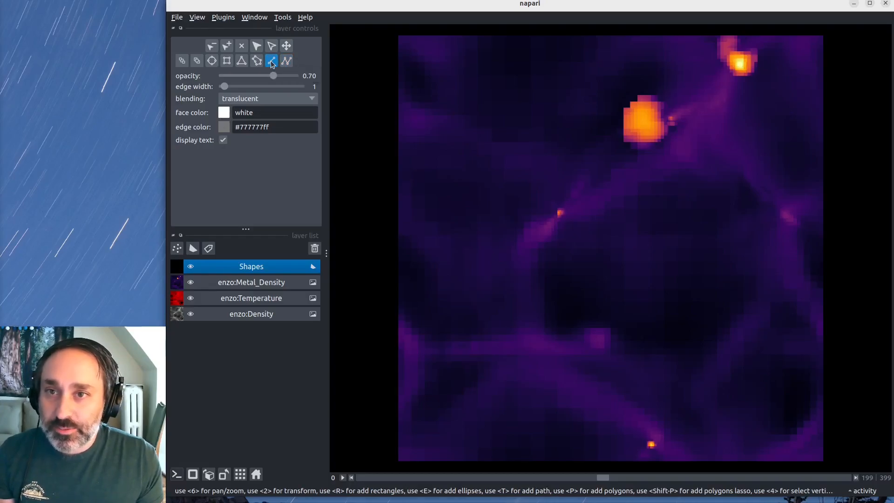
# - Set the Shapes layer's face color and edge color to lime and its edge width to 8
pyautogui.click(227, 115)
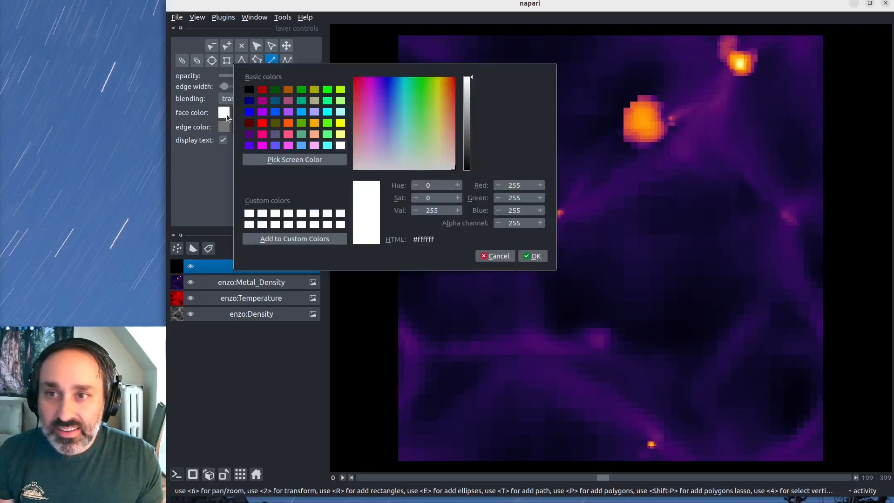
pyautogui.click(328, 90)
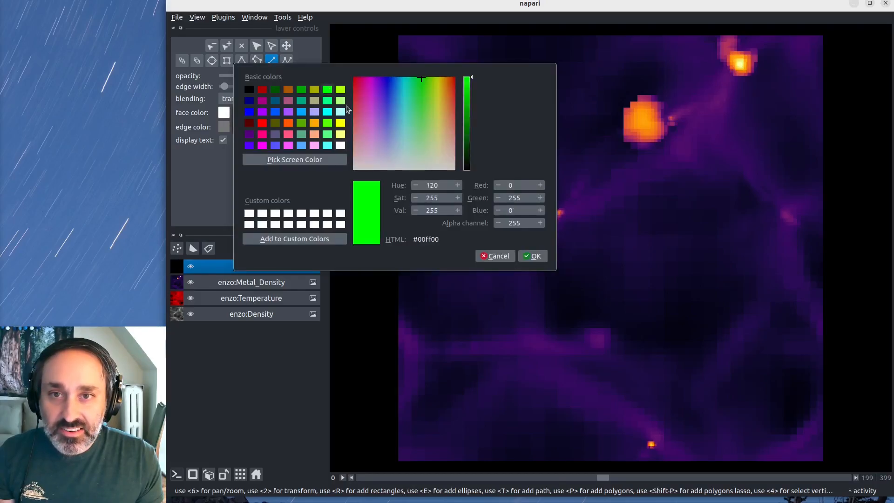
pyautogui.click(534, 255)
pyautogui.click(228, 129)
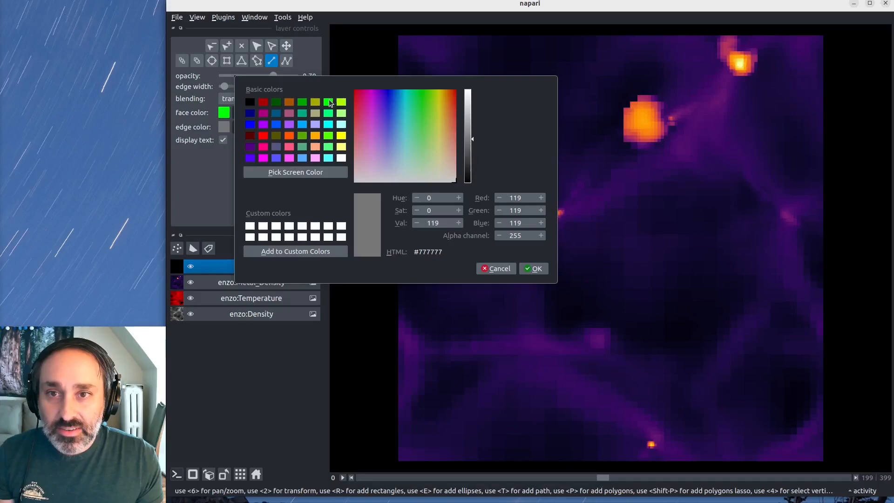
pyautogui.click(328, 102)
pyautogui.click(535, 269)
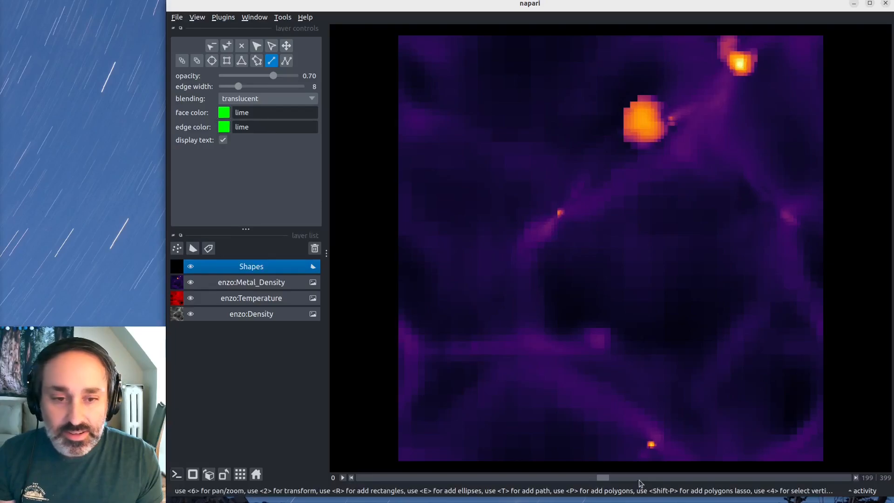
# - Go to slice 182 and draw a diagonal line across the large bright spot, ending near the bright spot at the upper right of the image
pyautogui.moveTo(603, 478); pyautogui.dragTo(582, 474)
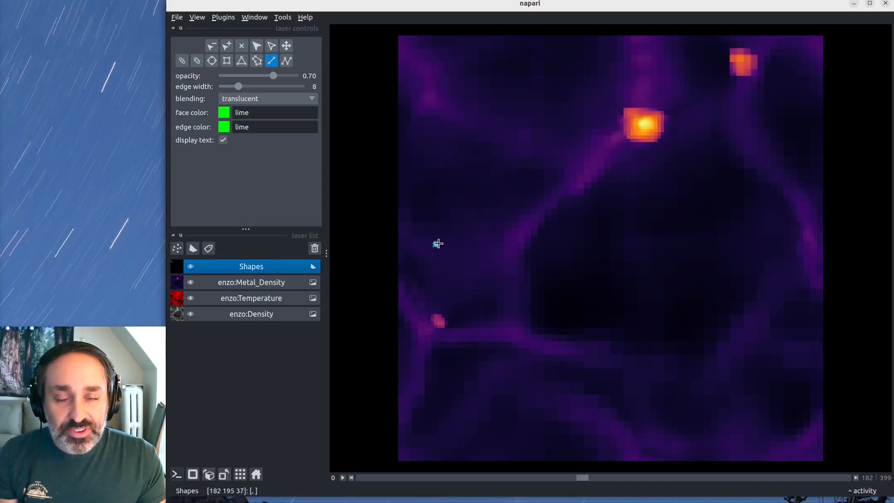
pyautogui.moveTo(435, 243); pyautogui.dragTo(781, 114)
pyautogui.moveTo(836, 93)
pyautogui.mouseDown()
pyautogui.moveTo(793, 92)
pyautogui.moveTo(753, 70)
pyautogui.moveTo(771, 65)
pyautogui.mouseUp()
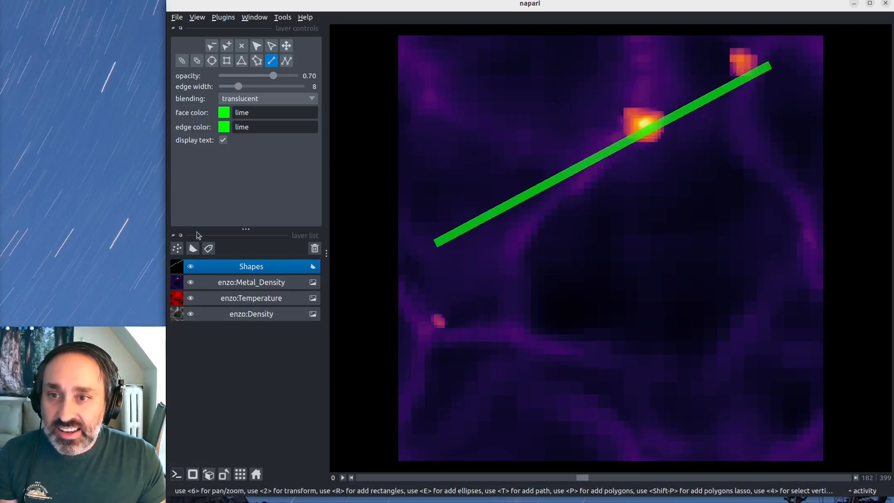
# - Open the Plot Profile widget of the napari-plot-profile plugin for the drawn line
pyautogui.click(224, 19)
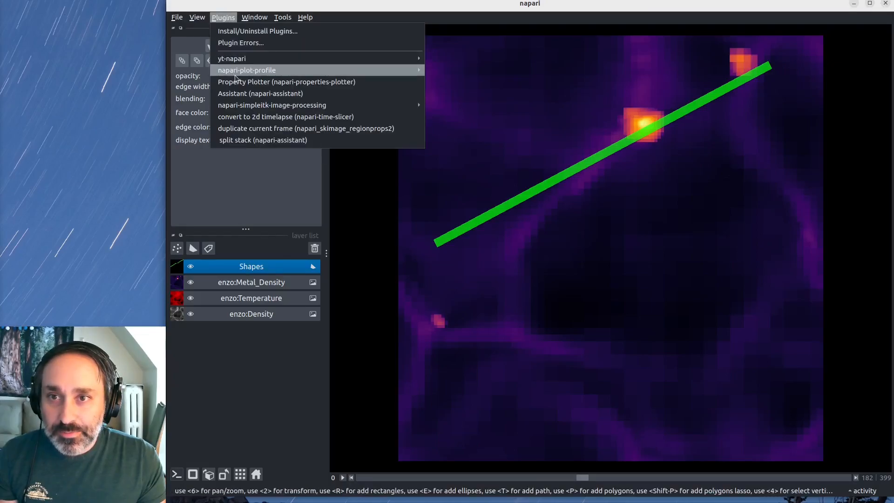
pyautogui.moveTo(259, 76)
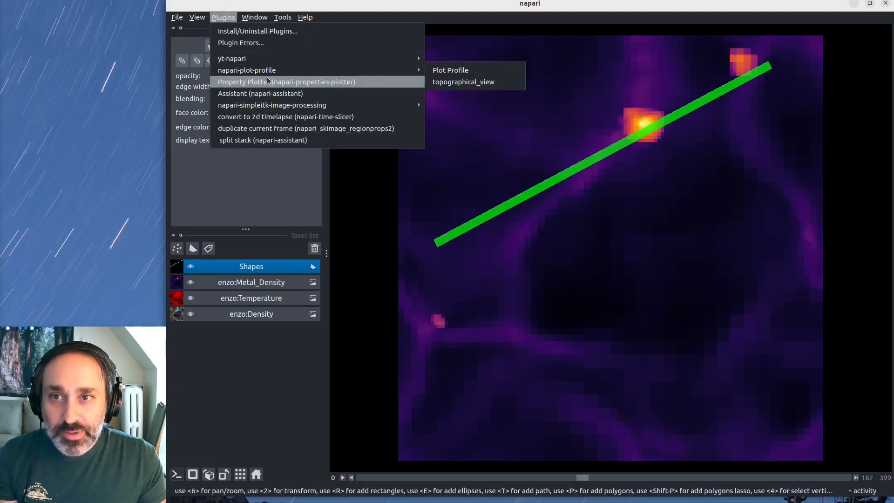
pyautogui.click(445, 70)
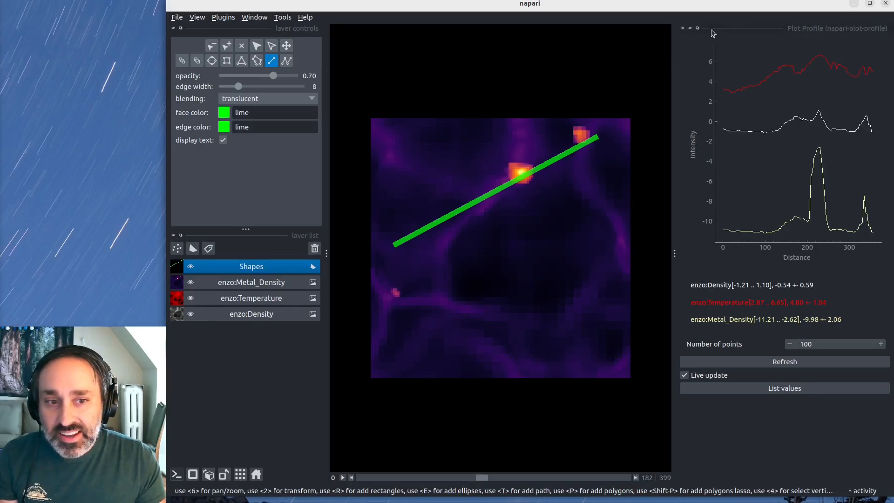
# - Open the n-SimpleITK Rescale intensity filter and run it on enzo:Density with an output range of 0.00 to 1.00
pyautogui.click(248, 284)
pyautogui.click(250, 23)
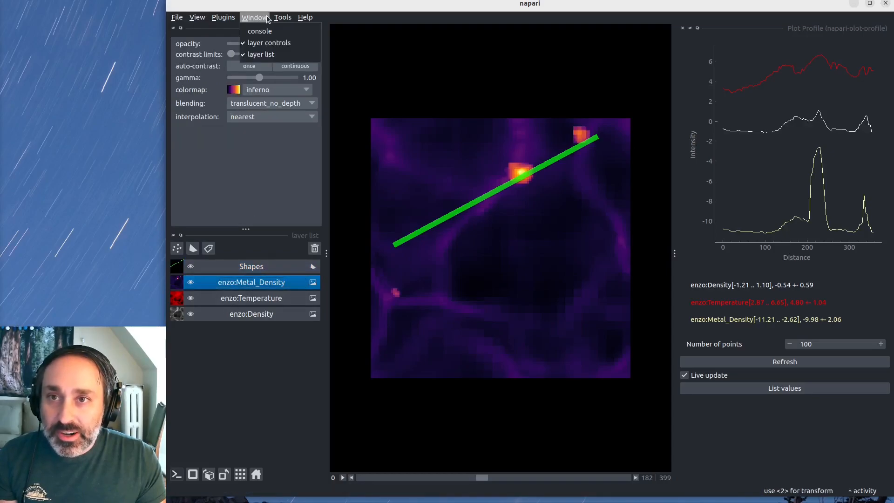
pyautogui.moveTo(285, 16)
pyautogui.moveTo(308, 77)
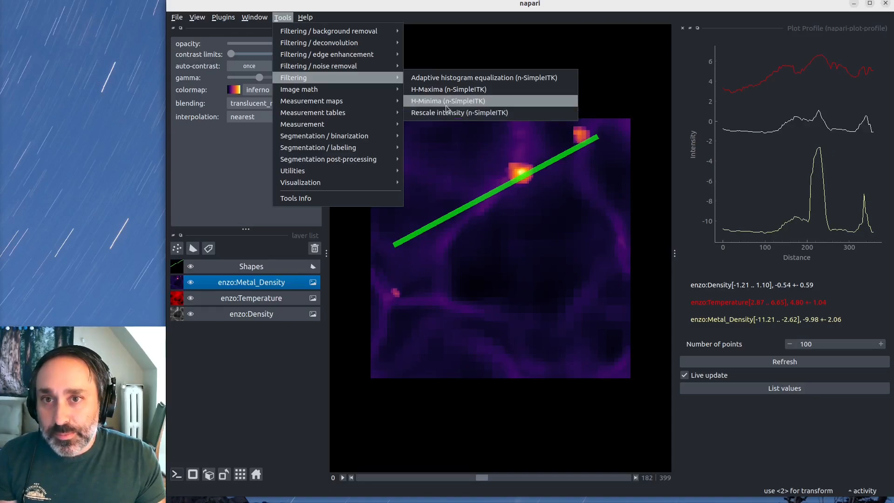
pyautogui.moveTo(359, 87)
pyautogui.moveTo(353, 127)
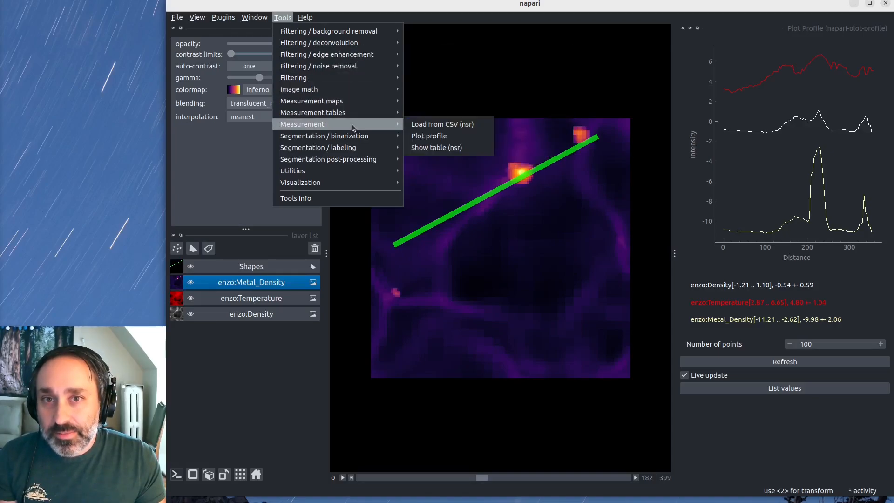
pyautogui.moveTo(354, 148)
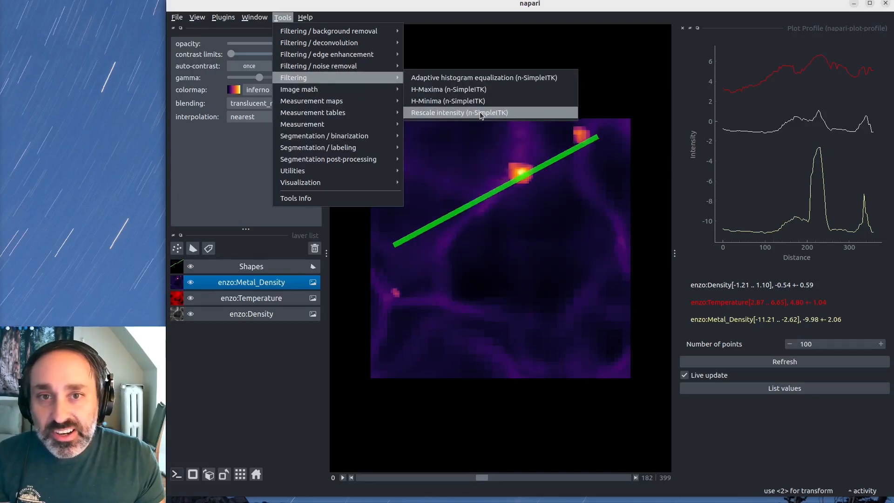
pyautogui.click(481, 113)
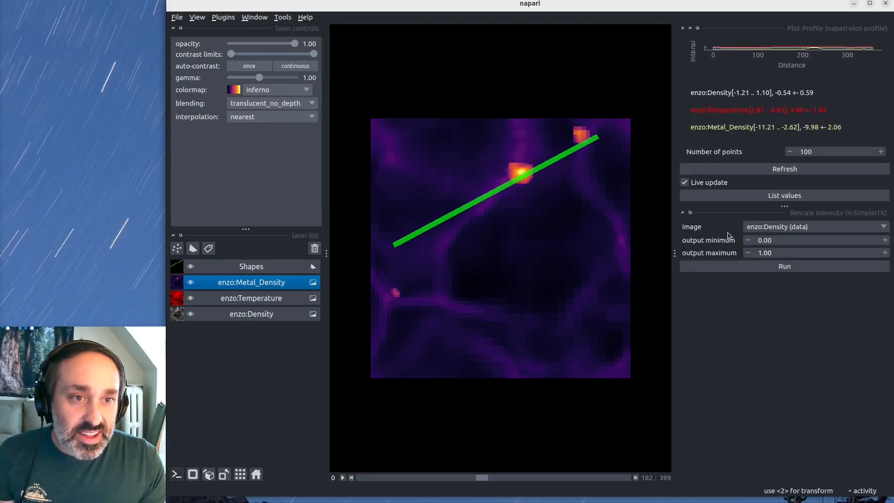
pyautogui.click(761, 228)
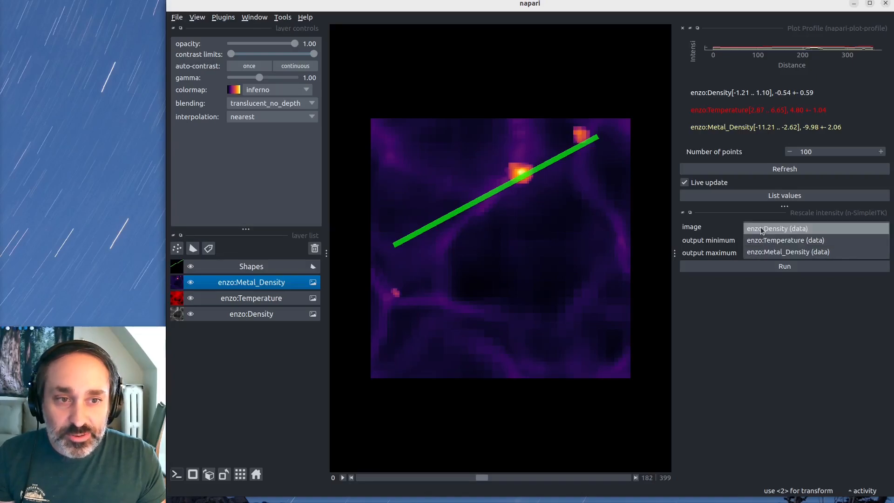
pyautogui.click(761, 230)
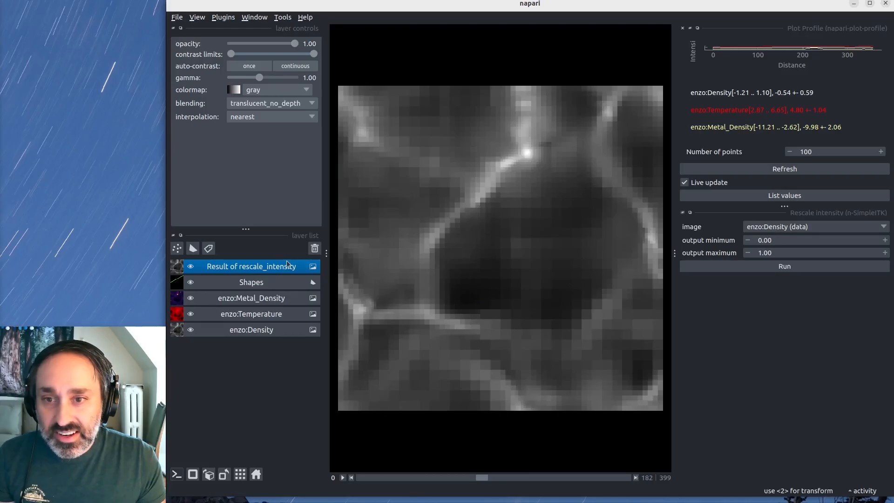
# - Duplicate the rescaled density result layer and rename the copy density_scaled
pyautogui.rightClick(262, 265)
pyautogui.click(246, 266)
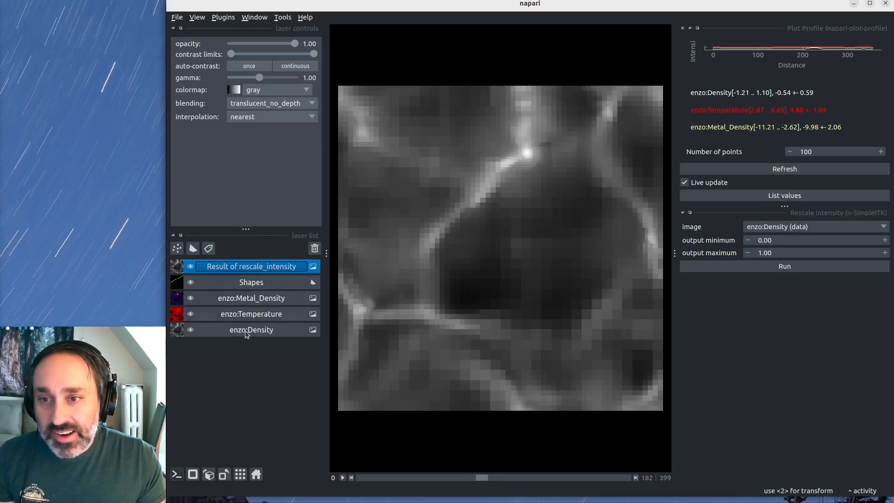
pyautogui.rightClick(267, 271)
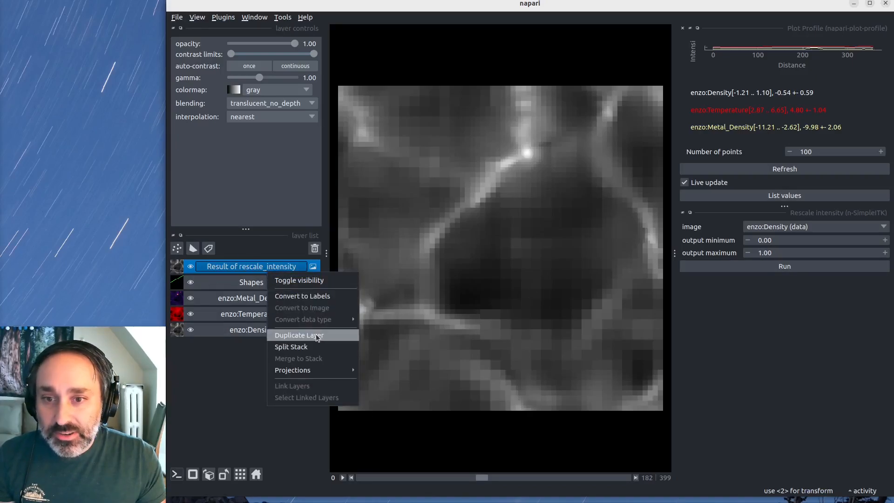
pyautogui.click(269, 302)
pyautogui.doubleClick(247, 269)
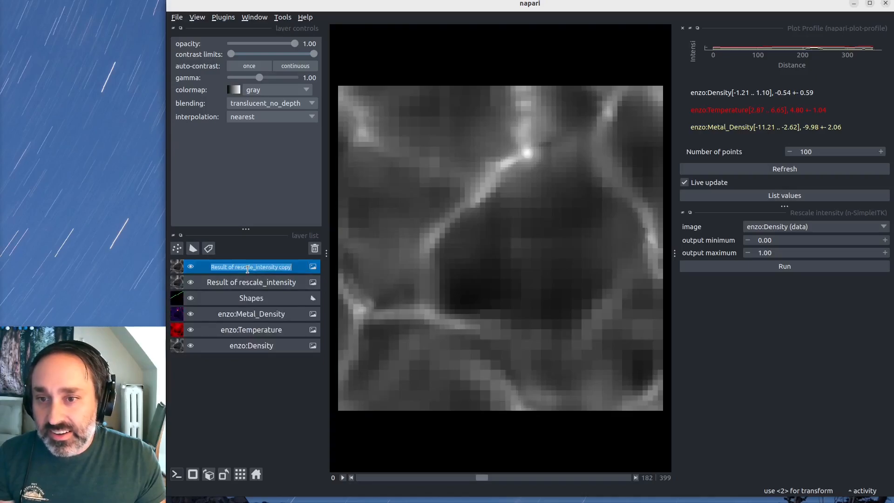
pyautogui.write('density_')
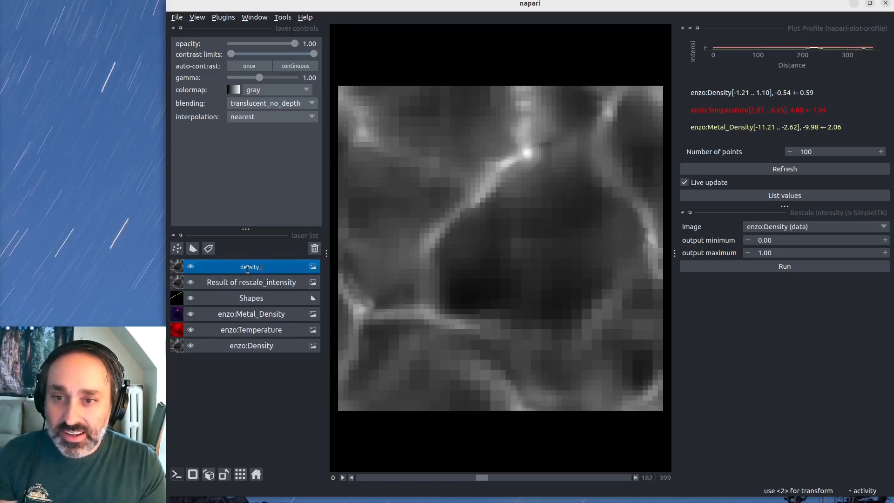
pyautogui.write('scal')
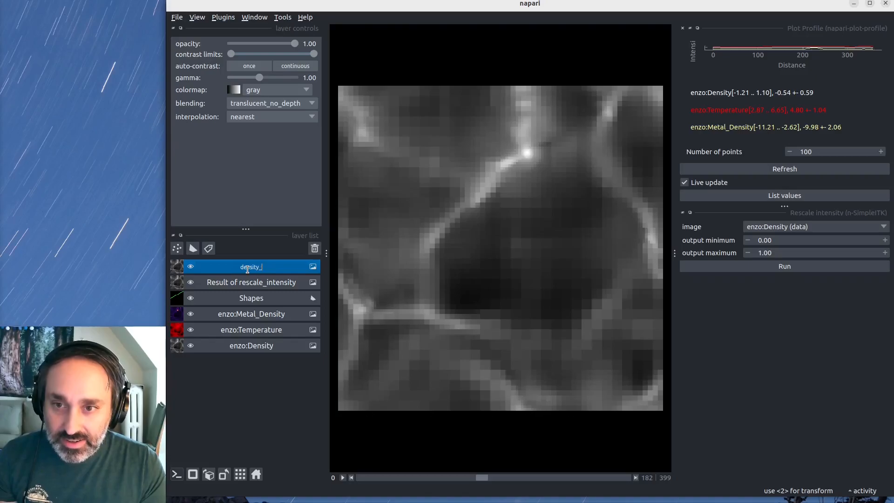
pyautogui.write('ed')
pyautogui.press('Return')
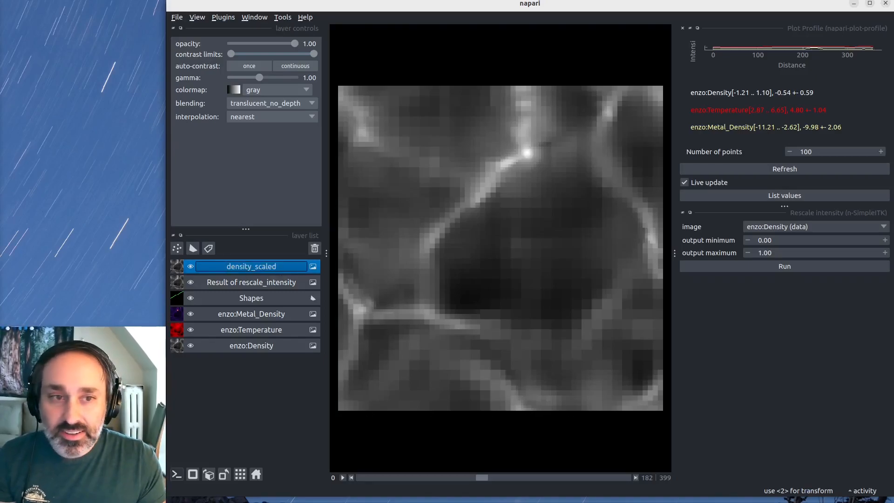
# - Run Rescale intensity on enzo:Temperature with an output range of 0.00 to 1.00 and select the result layer
pyautogui.click(804, 227)
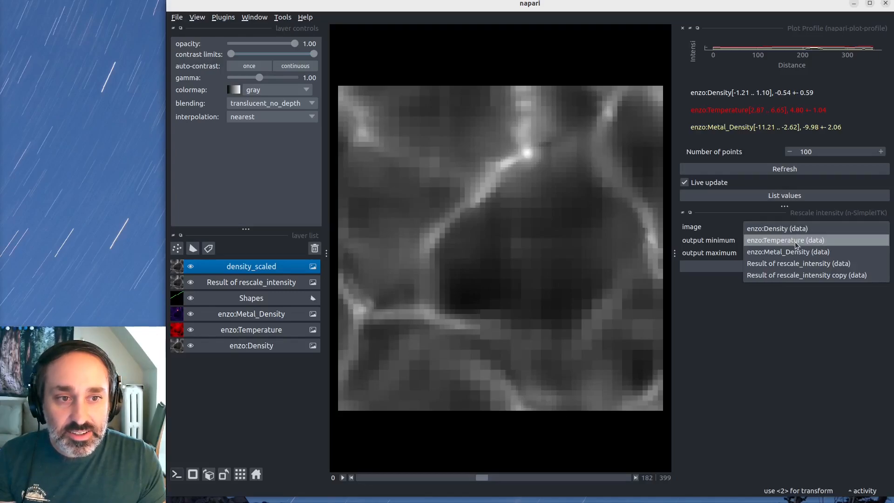
pyautogui.click(795, 241)
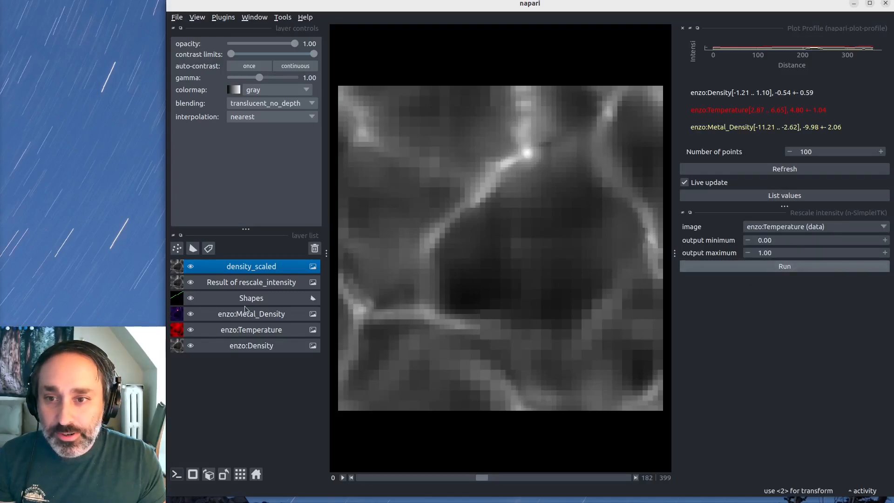
pyautogui.doubleClick(240, 284)
pyautogui.rightClick(240, 284)
pyautogui.tripleClick(218, 285)
pyautogui.click(201, 282)
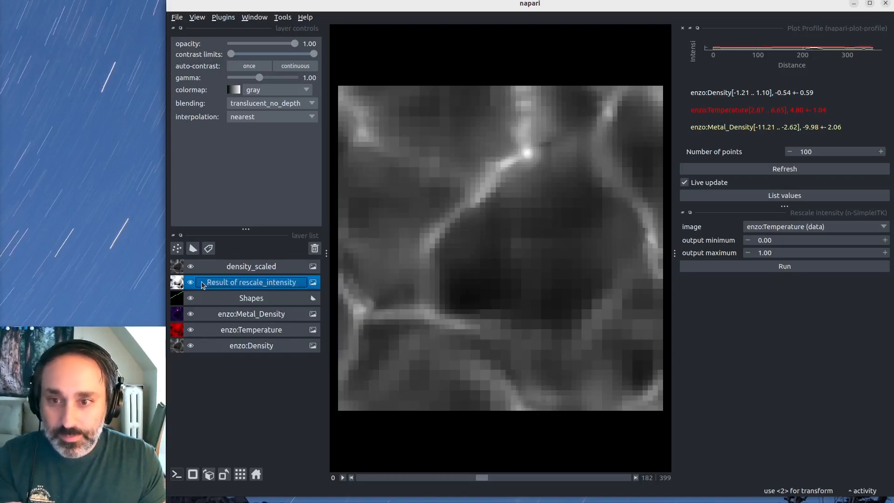
pyautogui.press('Escape')
pyautogui.rightClick(214, 285)
pyautogui.press('Escape')
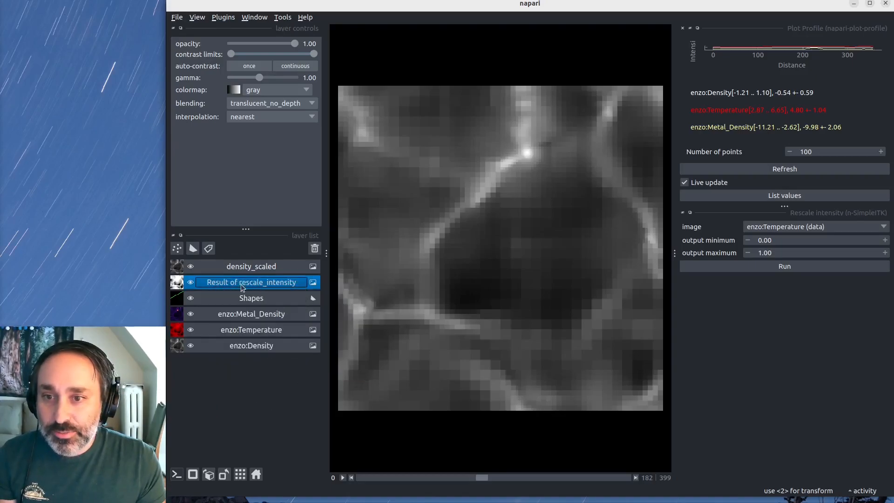
# - Duplicate the rescaled temperature result layer and rename the copy temperature_scaled
pyautogui.rightClick(241, 285)
pyautogui.doubleClick(235, 283)
pyautogui.click(235, 284)
pyautogui.tripleClick(235, 284)
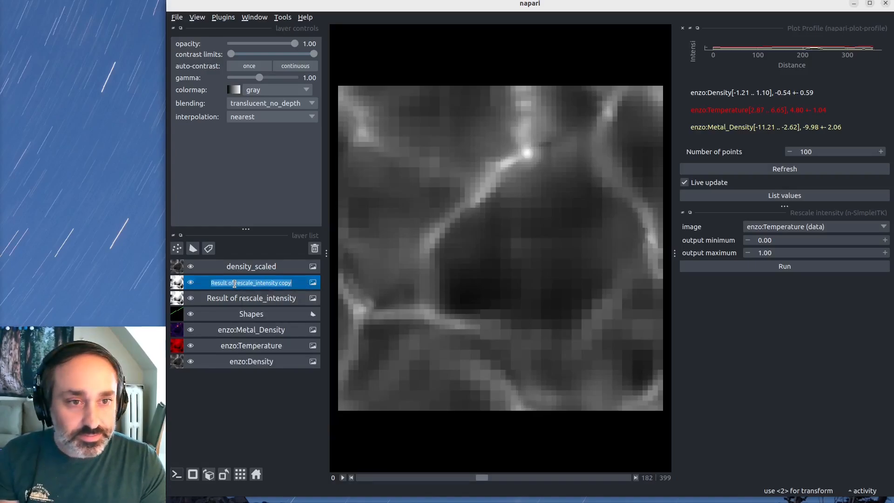
pyautogui.write('temperature_scaled')
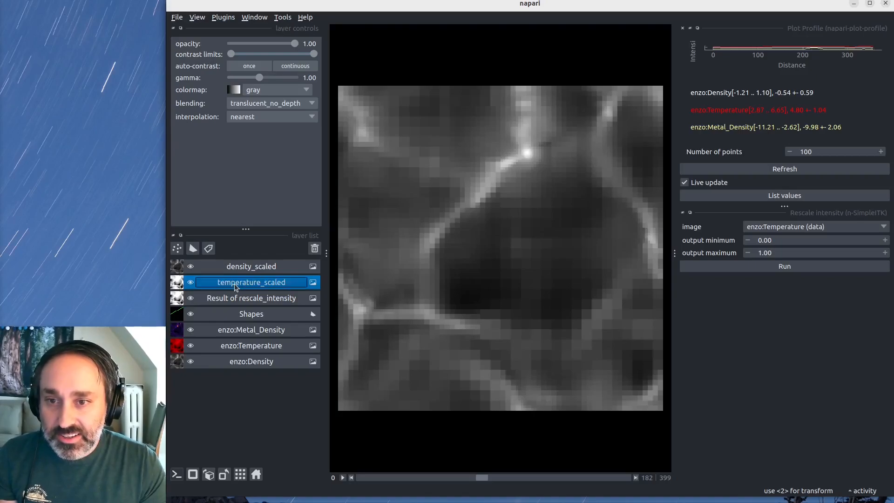
# - Rescale the intensity of enzo:Metal_Density to 0.00 to 1.00 and rename the result layer metal_density_scaled
pyautogui.click(775, 228)
pyautogui.click(775, 244)
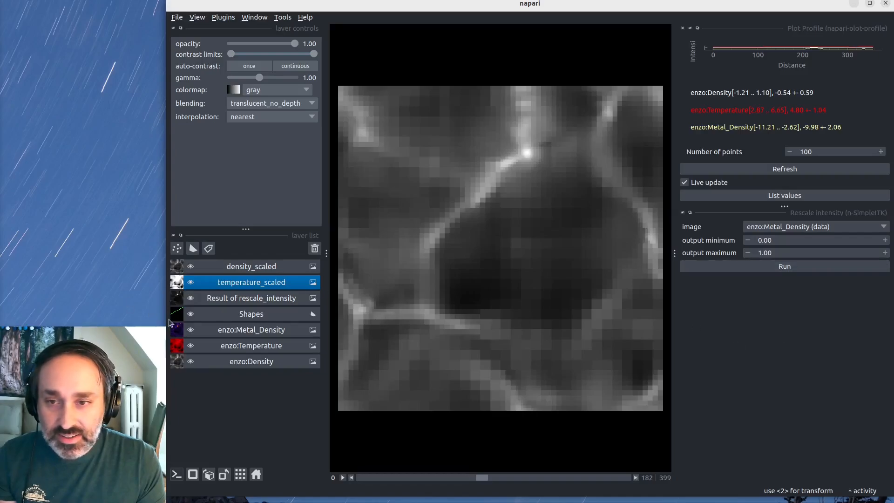
pyautogui.doubleClick(277, 299)
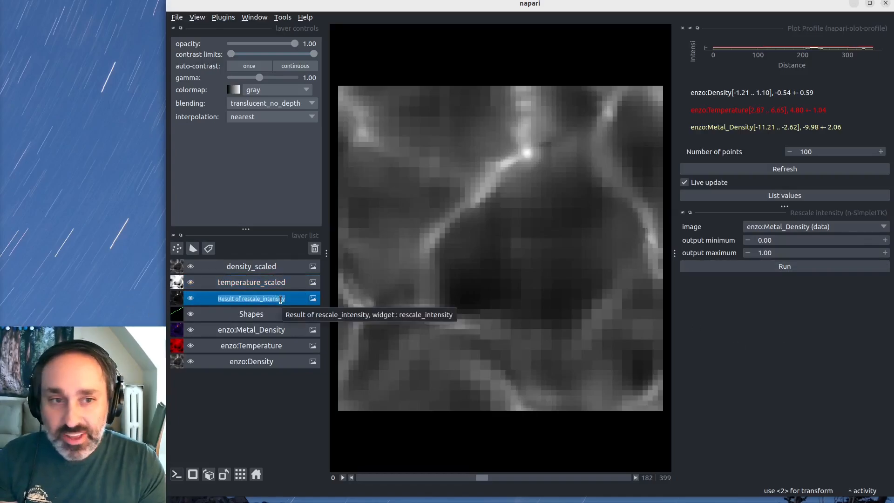
pyautogui.write('metal_density_scaled')
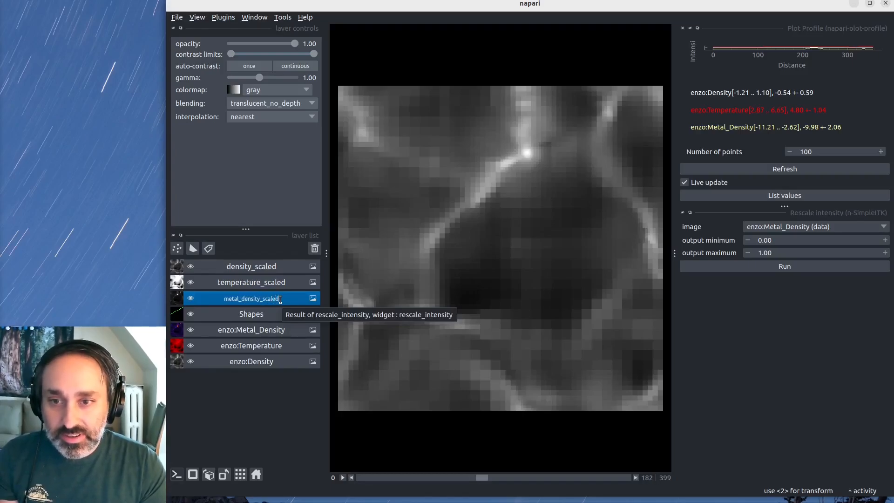
pyautogui.press('Return')
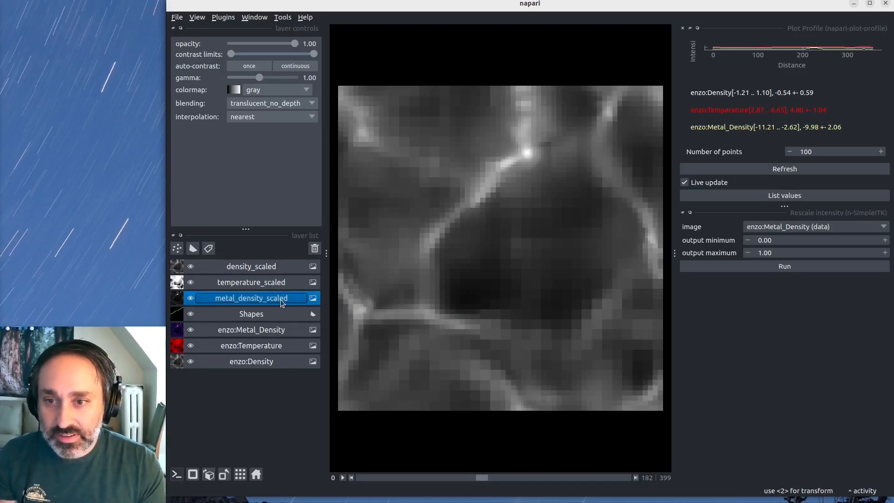
# - Reorder the scaled layers so metal_density_scaled is uppermost, followed by temperature_scaled and density_scaled
pyautogui.click(254, 270)
pyautogui.click(253, 298)
pyautogui.moveTo(252, 296)
pyautogui.mouseDown()
pyautogui.moveTo(252, 260)
pyautogui.moveTo(252, 282)
pyautogui.mouseUp()
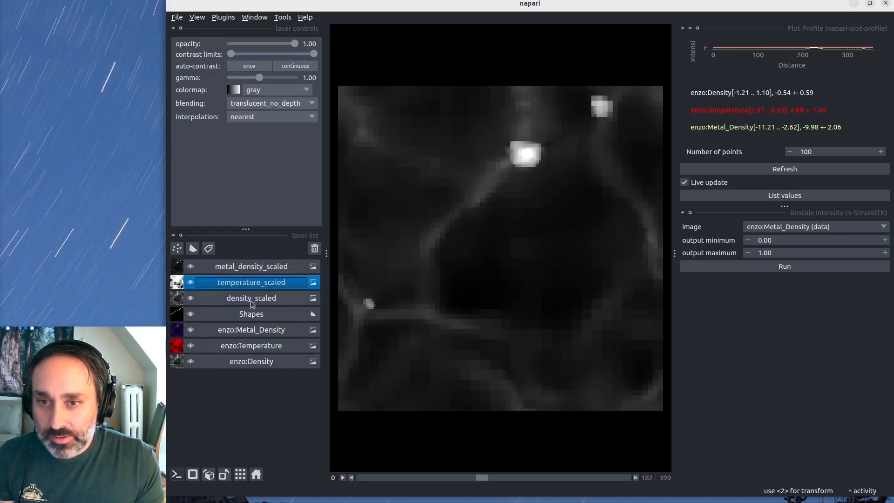
# - Set the colormap of metal_density_scaled to inferno and that of temperature_scaled to red
pyautogui.click(274, 266)
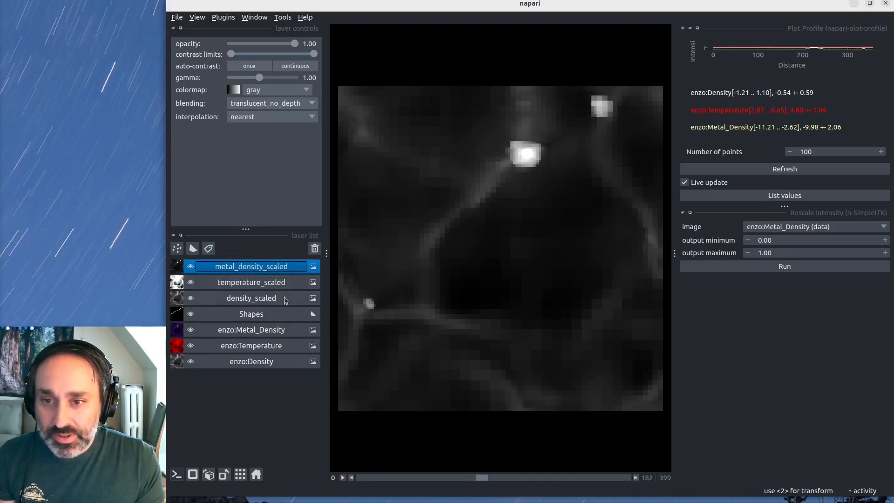
pyautogui.click(277, 92)
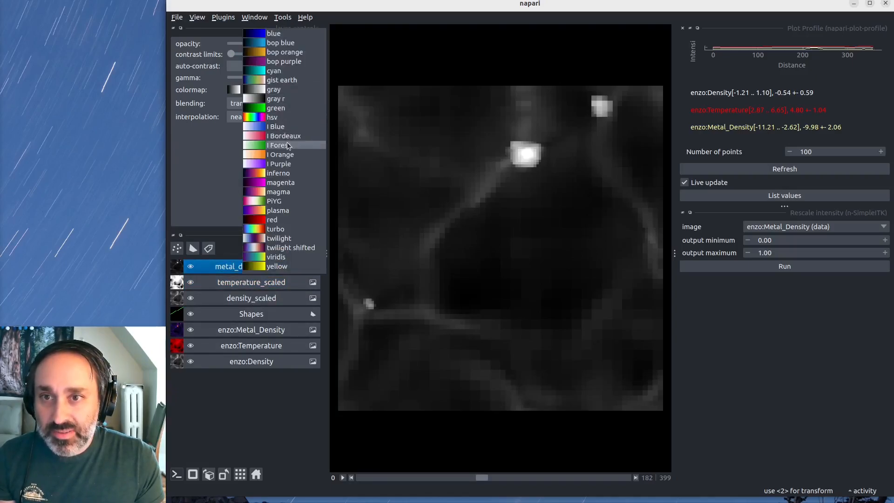
pyautogui.click(292, 173)
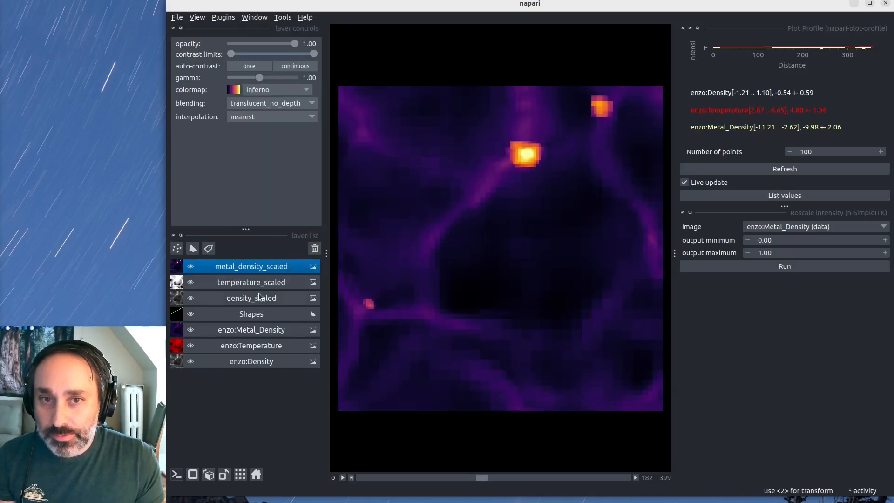
pyautogui.click(240, 284)
pyautogui.click(275, 92)
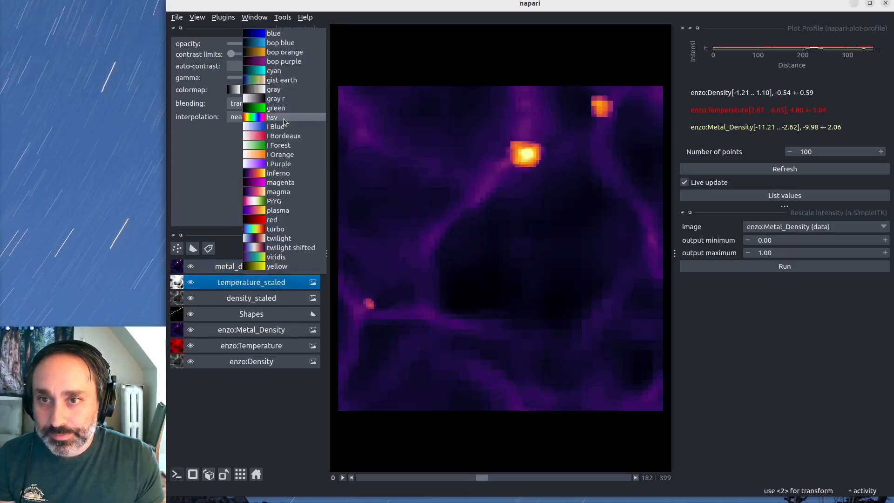
pyautogui.click(277, 222)
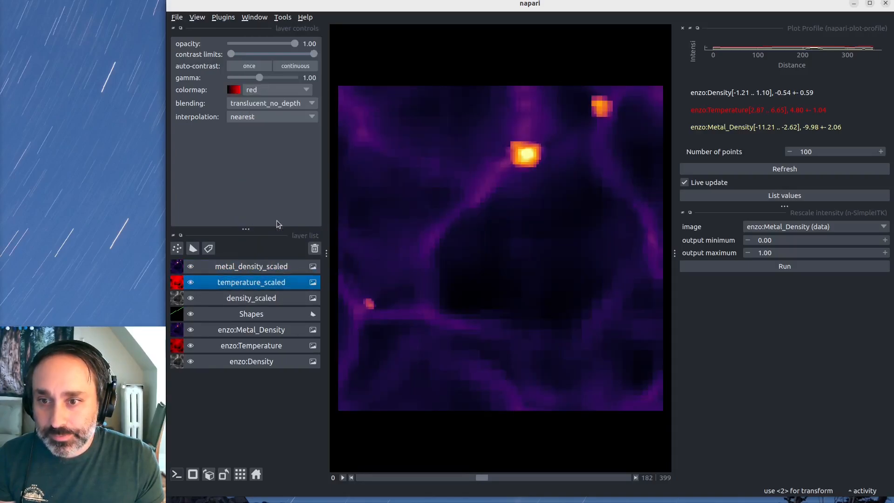
# - Hide the original enzo:Metal_Density, enzo:Temperature and enzo:Density layers and move the Shapes layer above all the others
pyautogui.click(191, 330)
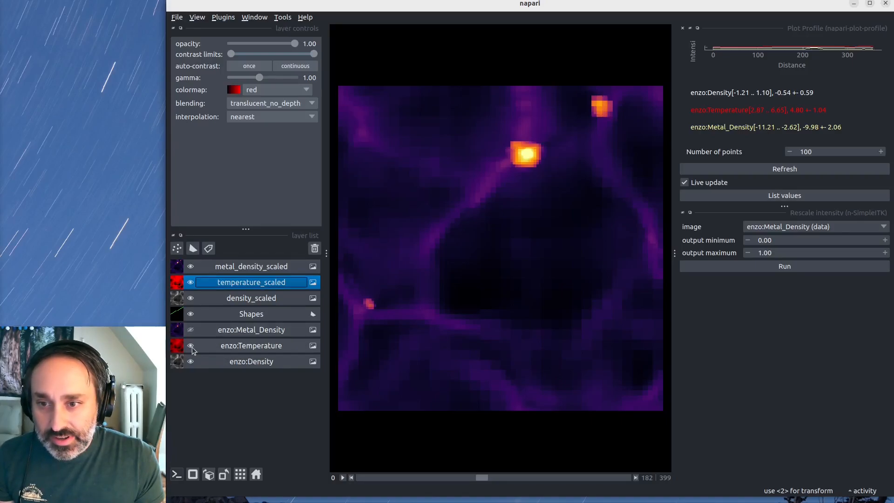
pyautogui.click(189, 345)
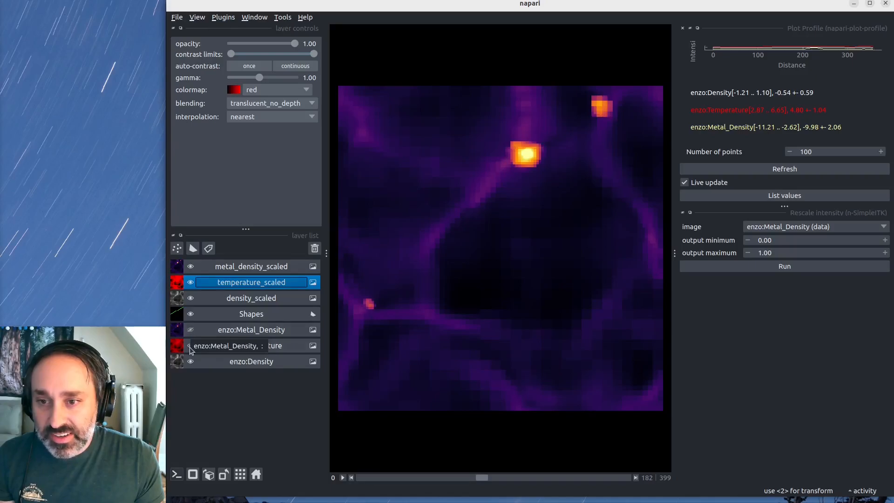
pyautogui.click(191, 361)
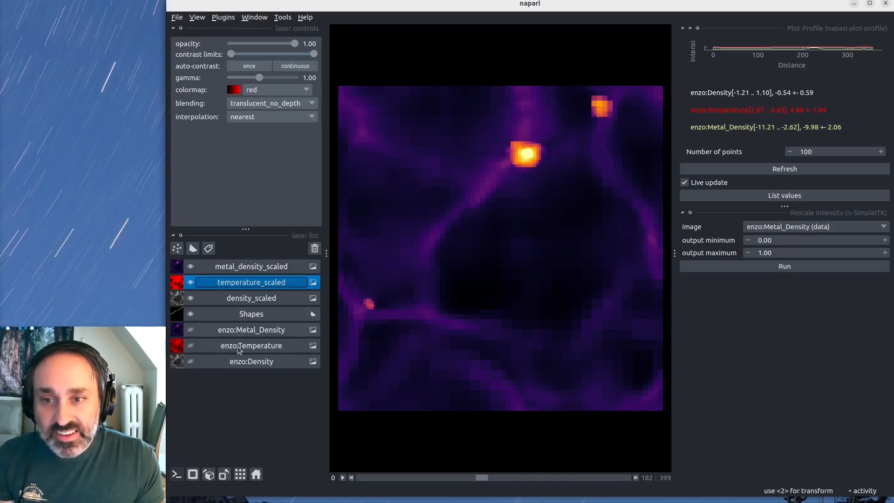
pyautogui.moveTo(242, 317); pyautogui.dragTo(249, 268)
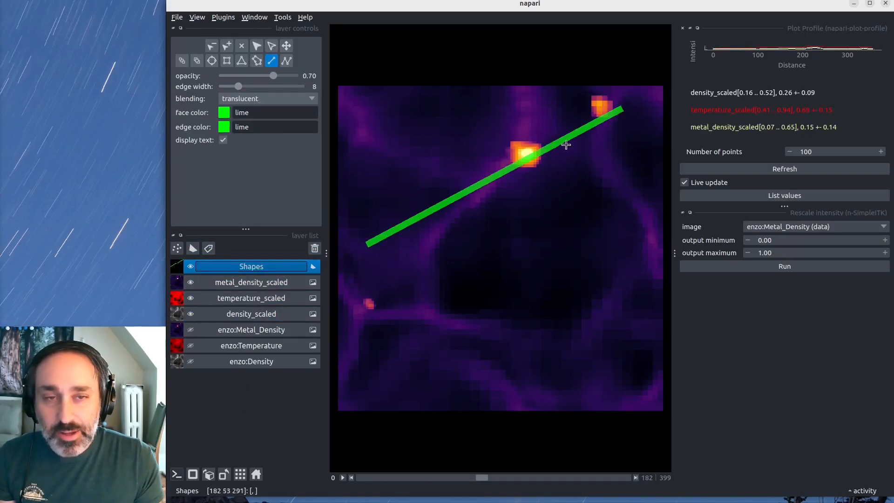
# - Close the Rescale intensity widget and list the line profile values of the scaled layers in a table
pyautogui.click(683, 213)
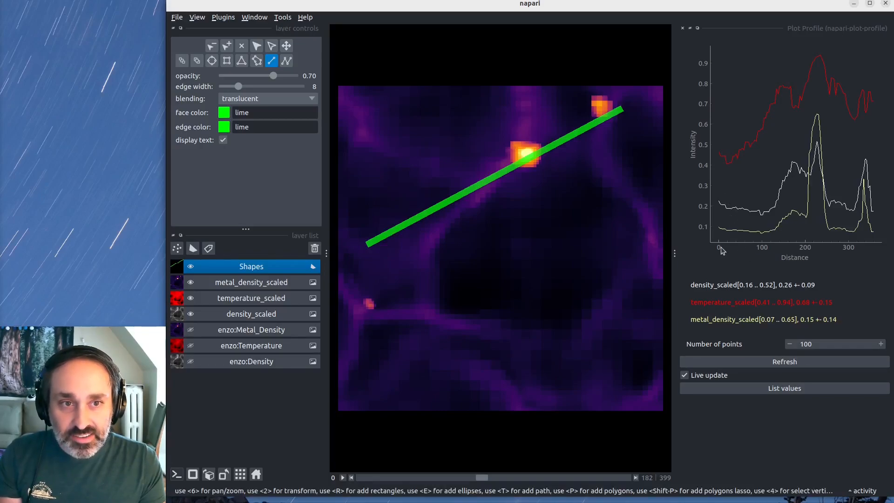
pyautogui.click(755, 391)
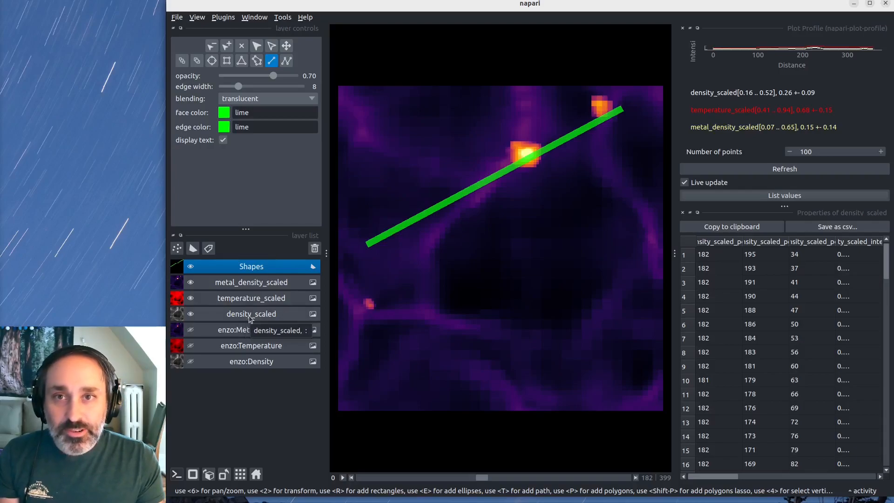
# - Switch to the Untitled1.ipynb notebook in JupyterLab and evaluate v.layers in the empty cell to list the viewer's layers
pyautogui.moveTo(513, 7); pyautogui.dragTo(515, 46)
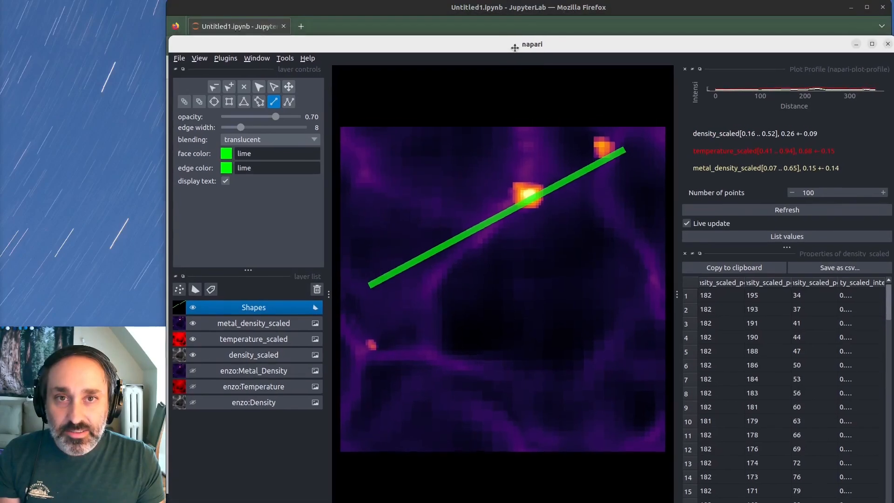
pyautogui.click(484, 7)
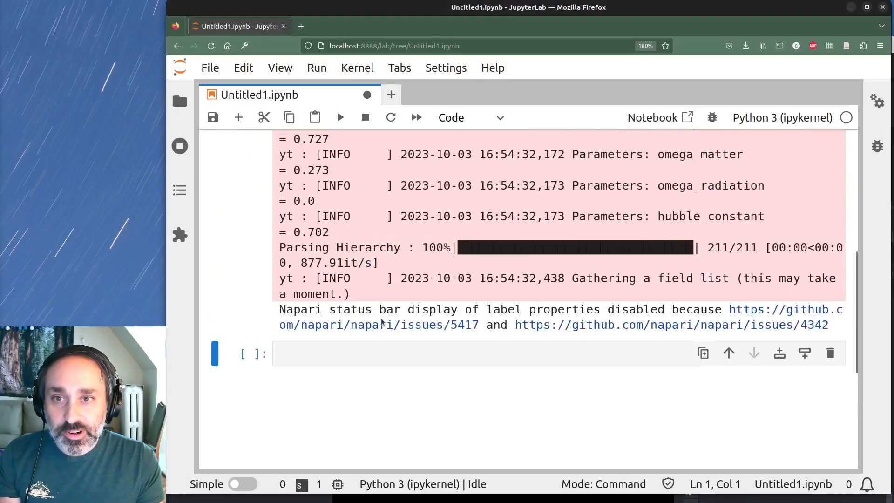
pyautogui.click(312, 357)
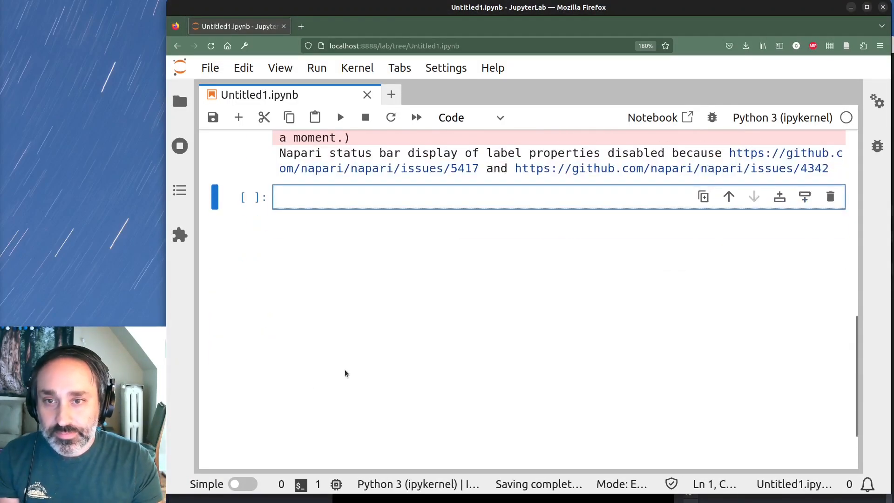
pyautogui.write('v.la')
pyautogui.press('BackSpace')
pyautogui.press('BackSpace')
pyautogui.press('BackSpace')
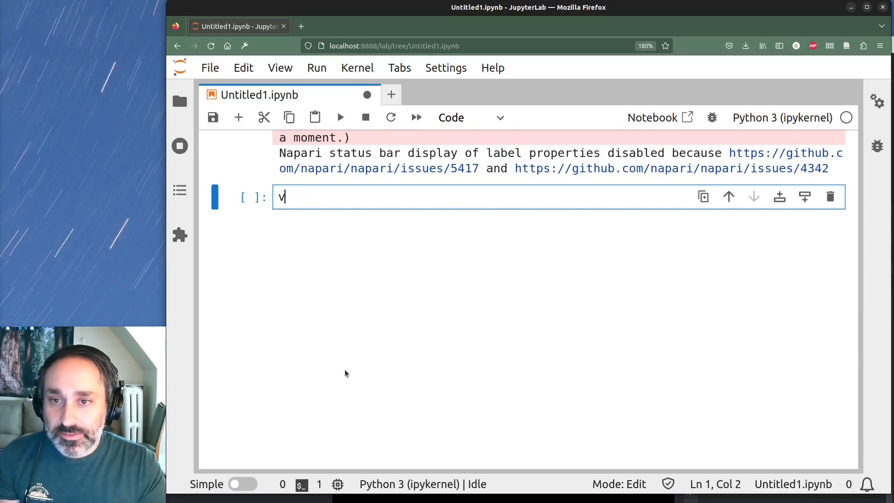
pyautogui.hotkey('ctrl', 'Return')
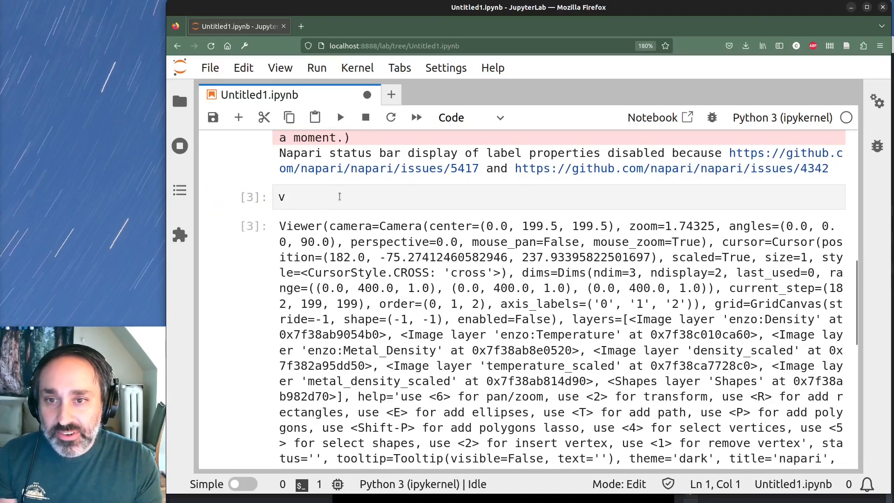
pyautogui.write('.layers')
pyautogui.hotkey('shift', 'Return')
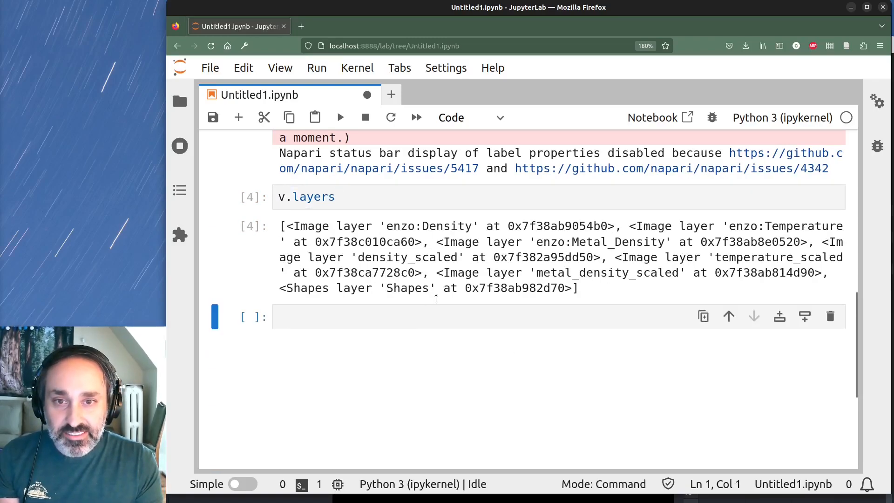
# - Extend the cell expression to v.layers['density_scaled'] and run it
pyautogui.click(385, 201)
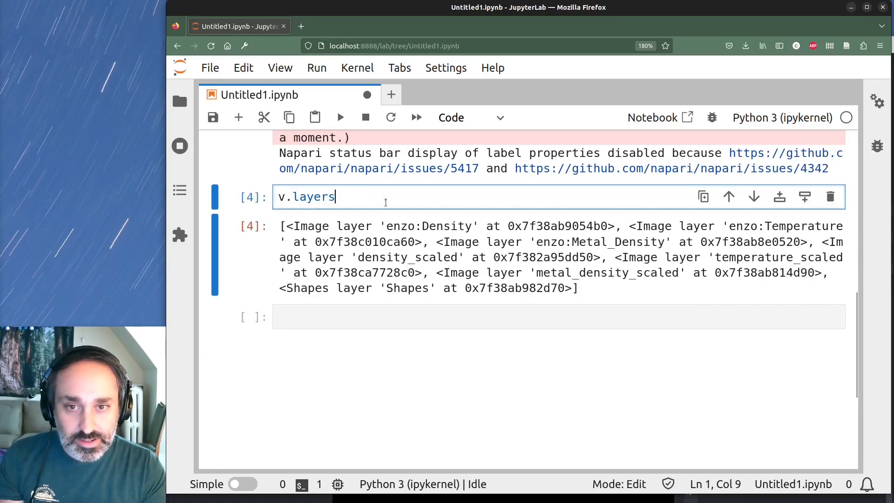
pyautogui.write('[')
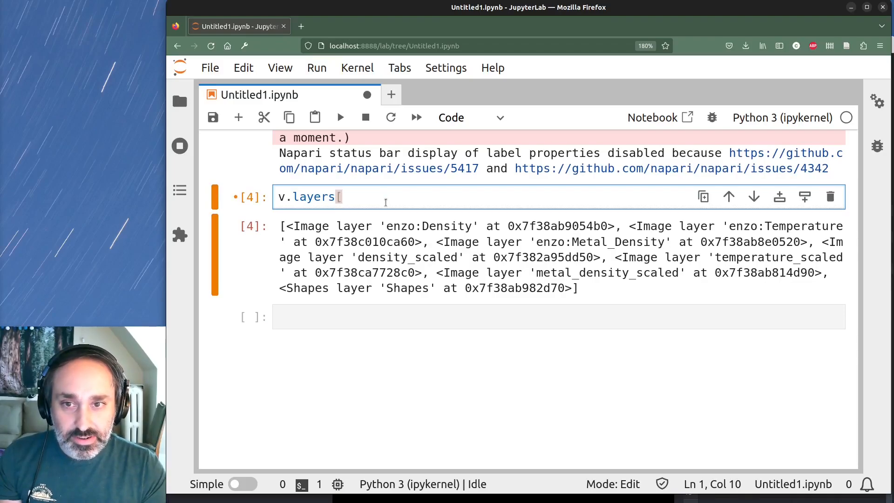
pyautogui.write("'")
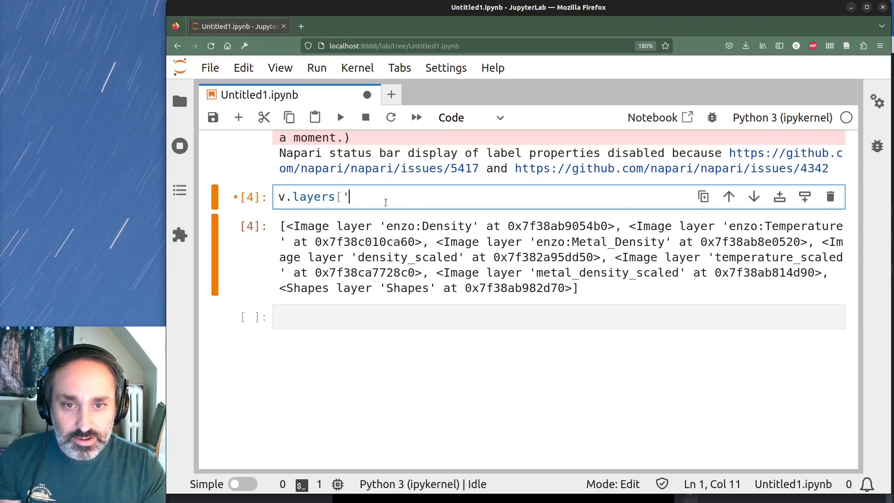
pyautogui.write("density_scaled']")
pyautogui.hotkey('shift', 'Return')
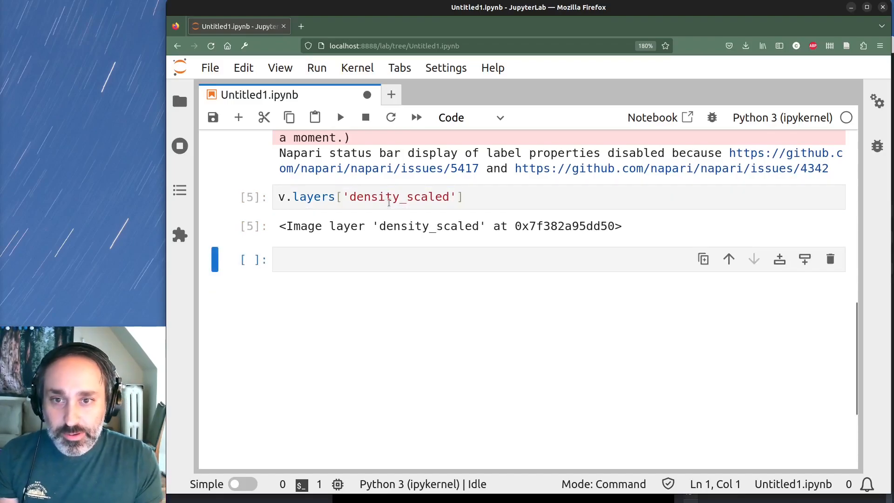
# - Append .properties to the density_scaled layer expression and run the cell to print its properties
pyautogui.click(481, 199)
pyautogui.write('.properite')
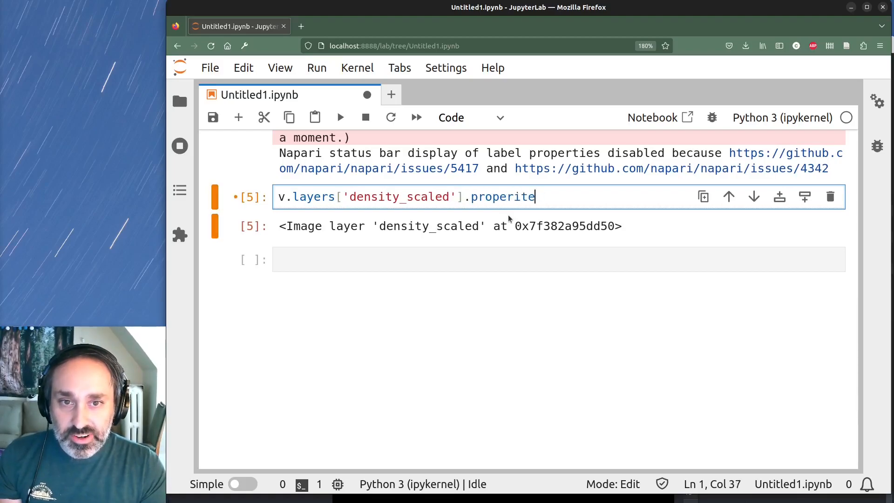
pyautogui.press('BackSpace')
pyautogui.press('BackSpace')
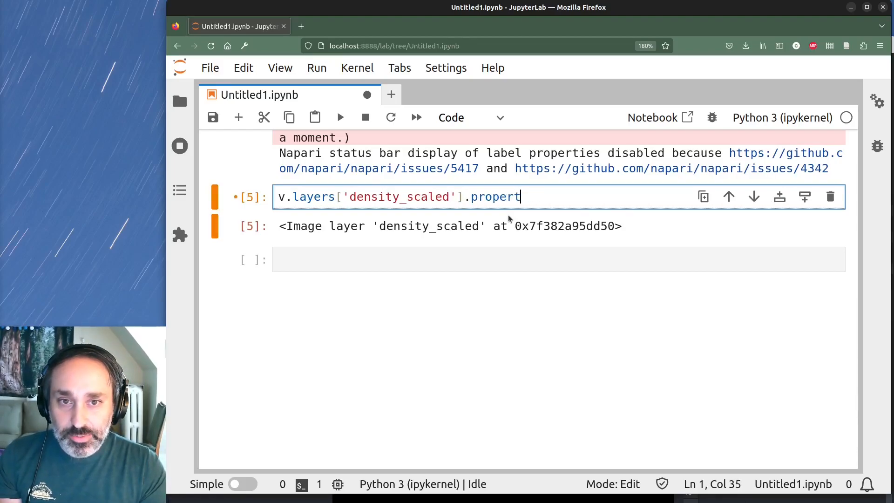
pyautogui.write('ies')
pyautogui.hotkey('shift', 'Return')
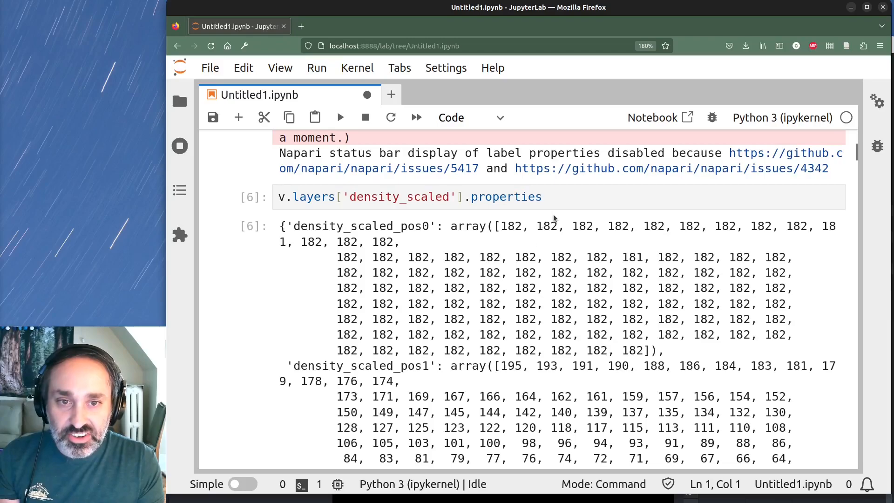
# - List the property names with .keys() and examine the position, intensity and distance keys of density_scaled
pyautogui.click(553, 191)
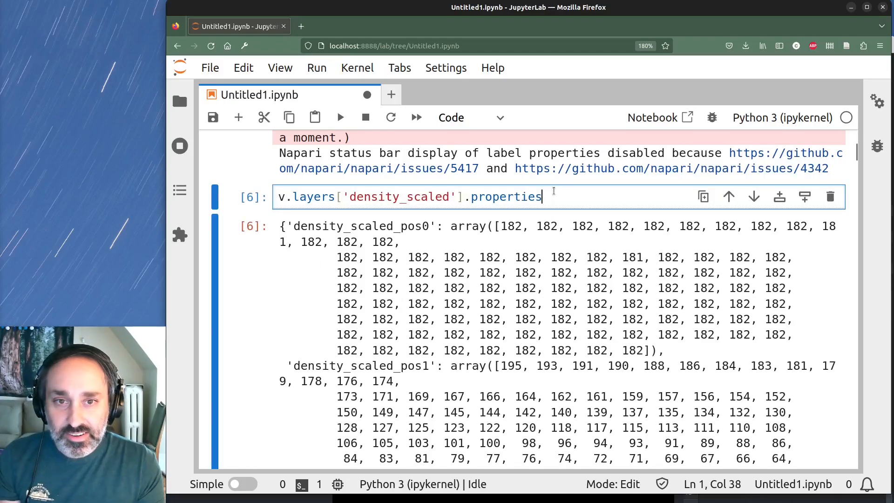
pyautogui.write('.keys()')
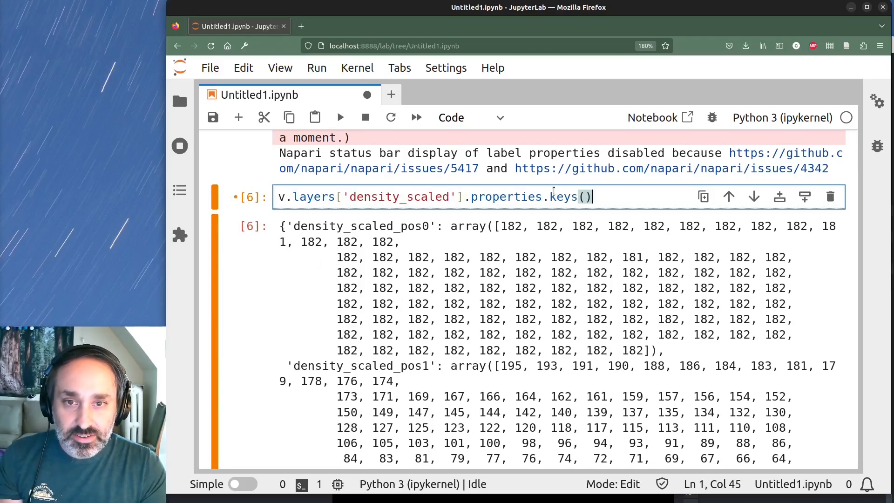
pyautogui.hotkey('shift', 'Return')
pyautogui.click(615, 203)
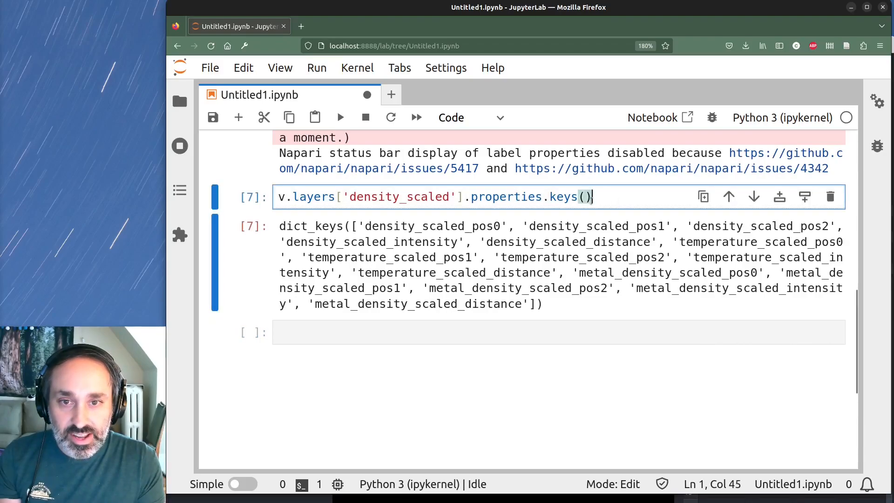
pyautogui.moveTo(365, 226); pyautogui.dragTo(506, 227)
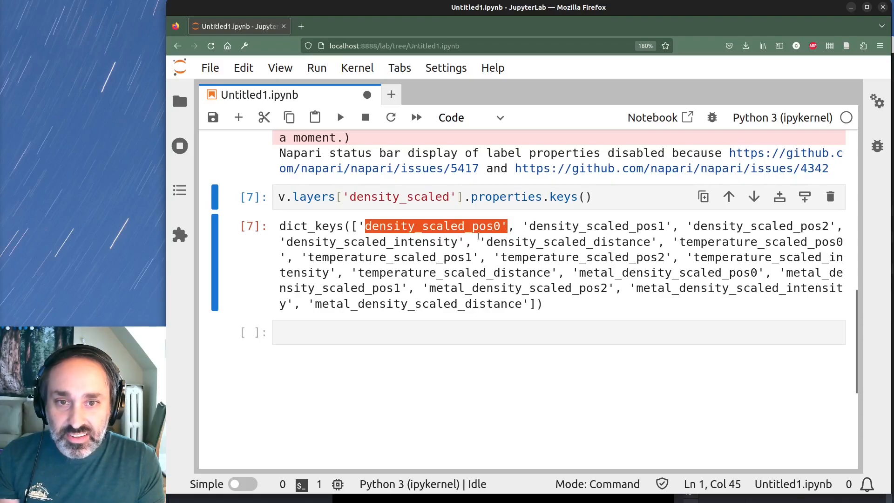
pyautogui.moveTo(286, 242); pyautogui.dragTo(461, 243)
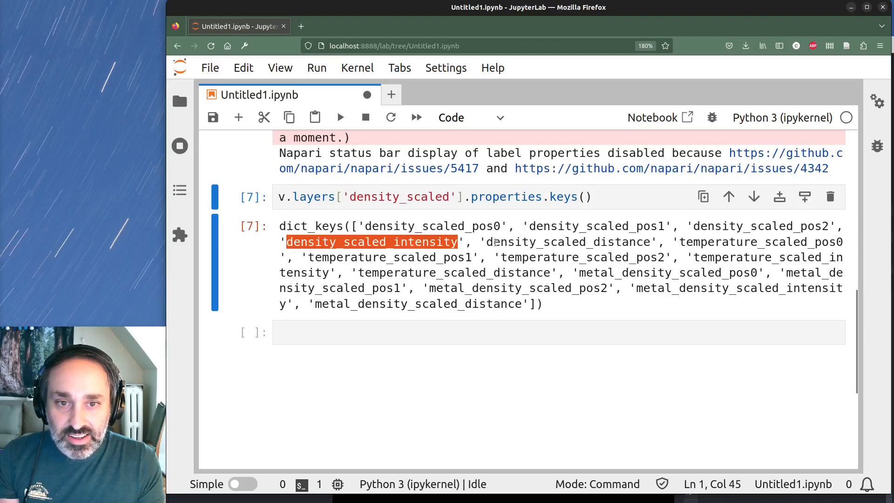
pyautogui.moveTo(487, 242); pyautogui.dragTo(650, 241)
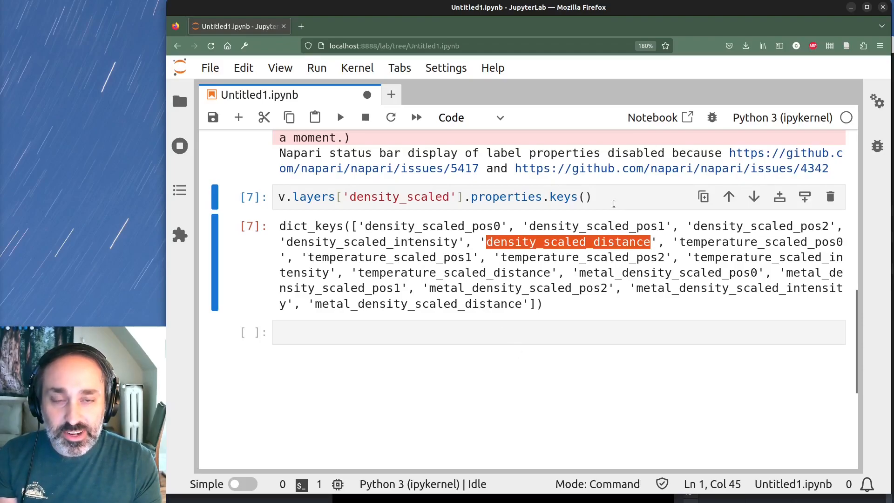
pyautogui.click(614, 203)
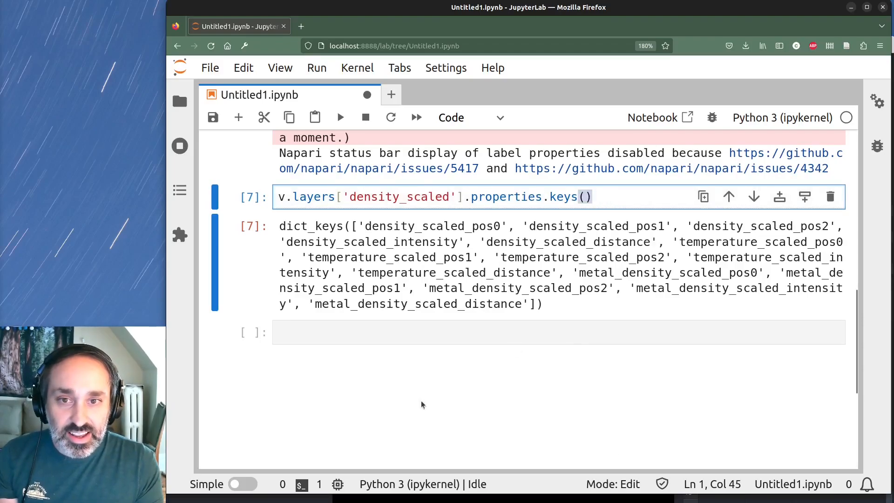
# - Replace the .keys() call with the index ['density_scaled_intensity'] on the layer's properties
pyautogui.click(544, 199)
pyautogui.press('Delete')
pyautogui.press('Delete')
pyautogui.press('Delete')
pyautogui.press('Delete')
pyautogui.press('Delete')
pyautogui.press('End')
pyautogui.press('BackSpace')
pyautogui.press('BackSpace')
pyautogui.write("['density_scal")
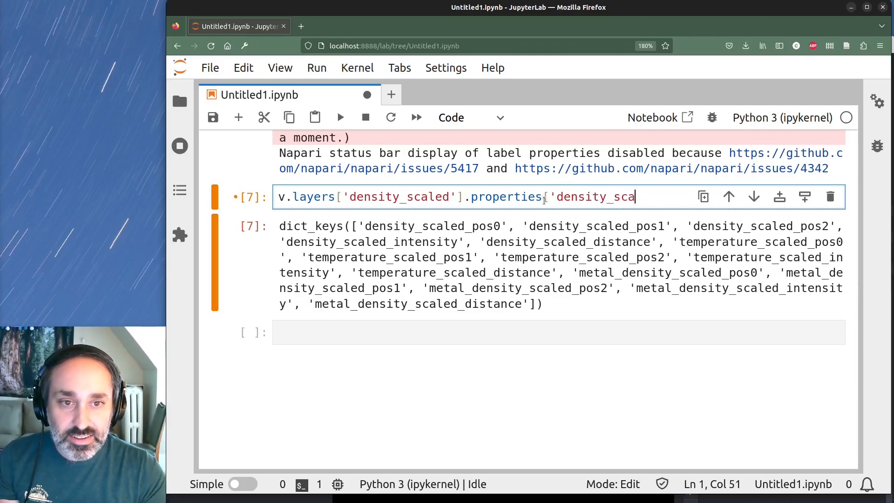
pyautogui.press('BackSpace')
pyautogui.write('led_in')
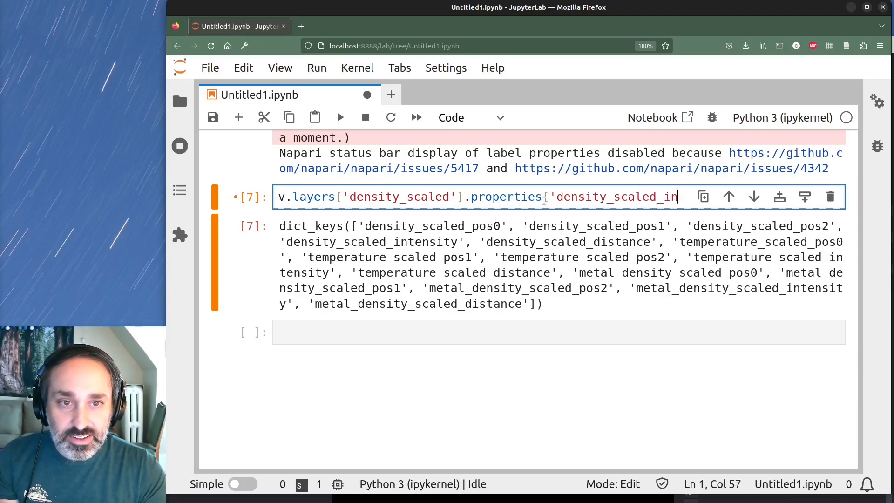
pyautogui.write("tensity']")
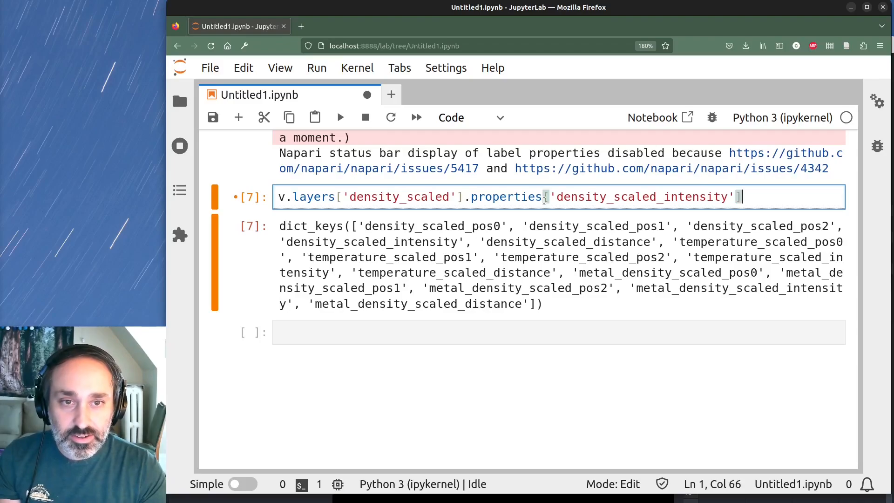
# - Assign the density intensity expression to a variable named dens_scaled
pyautogui.press('Home')
pyautogui.write('dens')
pyautogui.write('_scaled =')
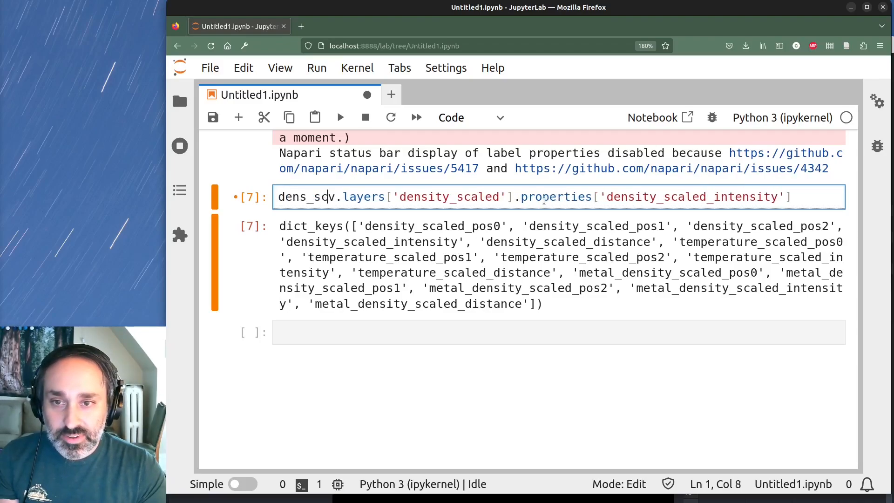
# - Duplicate the dens_scaled line below it and change the copy's property key to 'metal_density_scaled_intensity'
pyautogui.press('End')
pyautogui.hotkey('shift', 'Home')
pyautogui.hotkey('ctrl', 'c')
pyautogui.press('End')
pyautogui.press('Return')
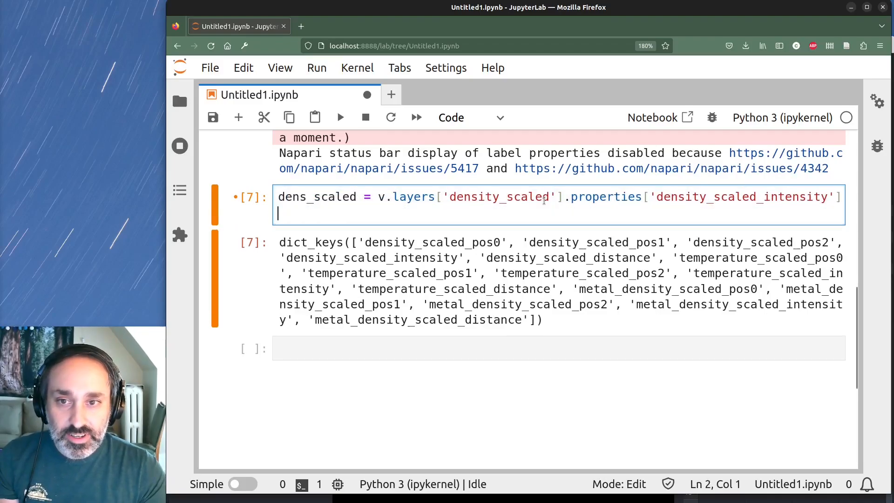
pyautogui.hotkey('ctrl', 'v')
pyautogui.press('Left')
pyautogui.press('Left')
pyautogui.press('Left')
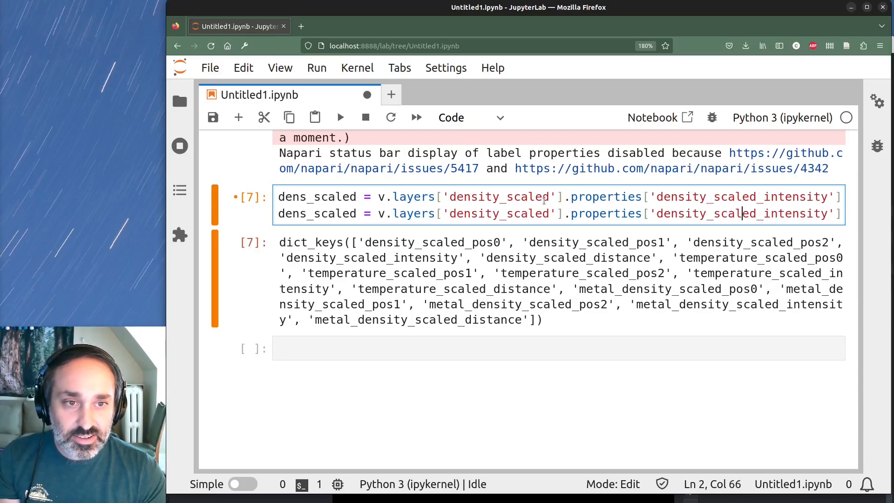
pyautogui.press('Left')
pyautogui.press('Left')
pyautogui.press('Left')
pyautogui.press('Left')
pyautogui.write('metal_')
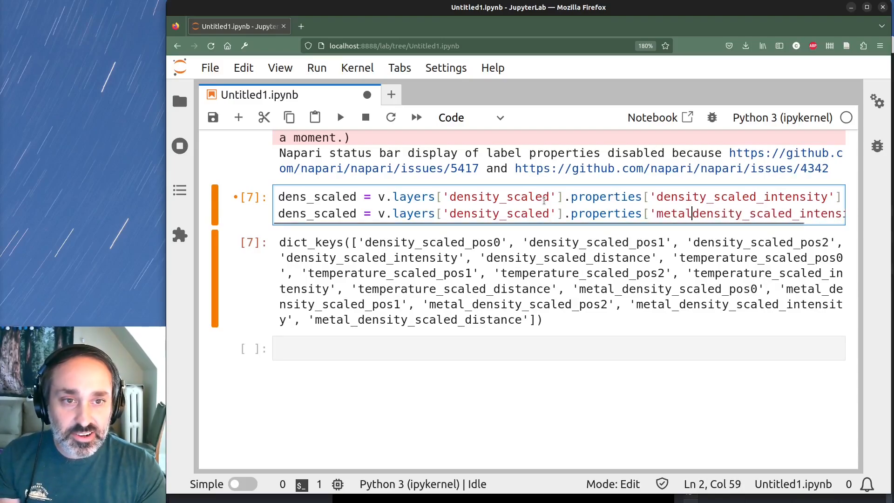
# - Rename the second line's variable to metal_dens_scaled and run the cell
pyautogui.press('Home')
pyautogui.write('metal_')
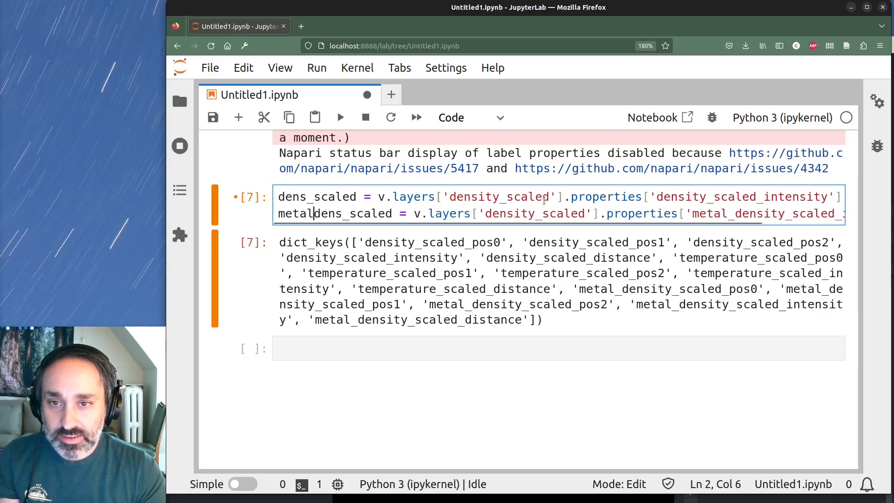
pyautogui.press('BackSpace')
pyautogui.press('End')
pyautogui.press('Return')
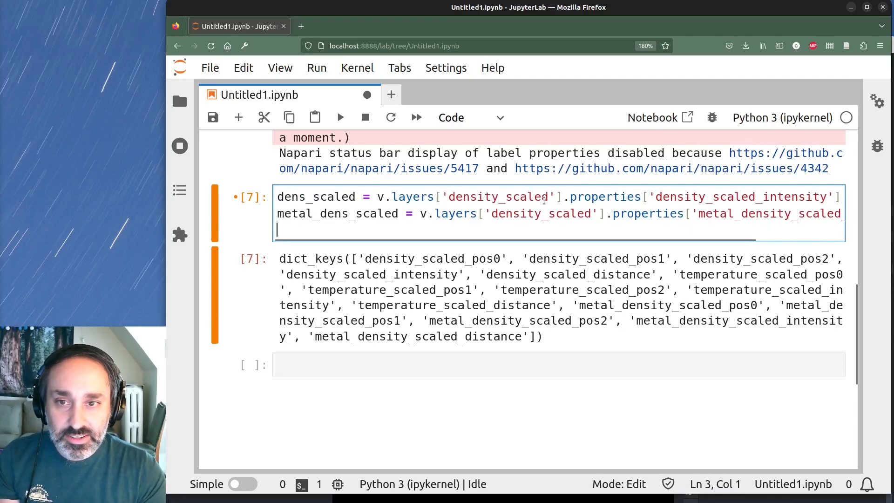
pyautogui.hotkey('shift', 'Return')
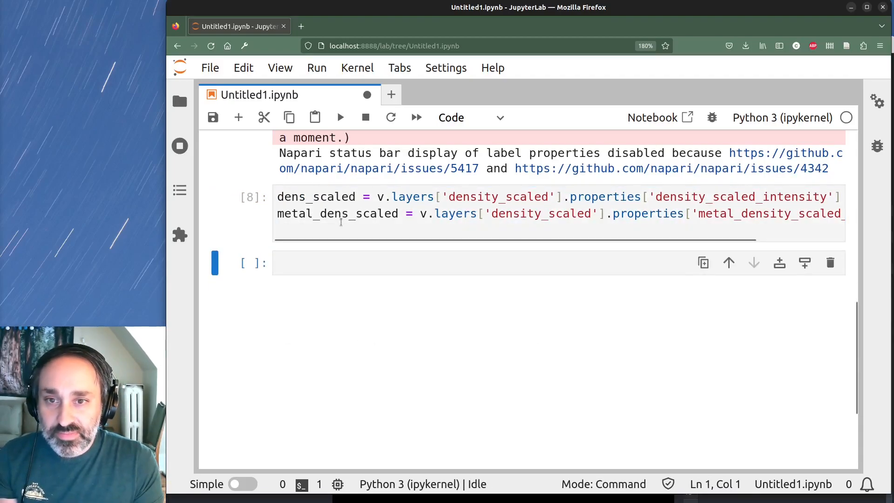
pyautogui.doubleClick(341, 215)
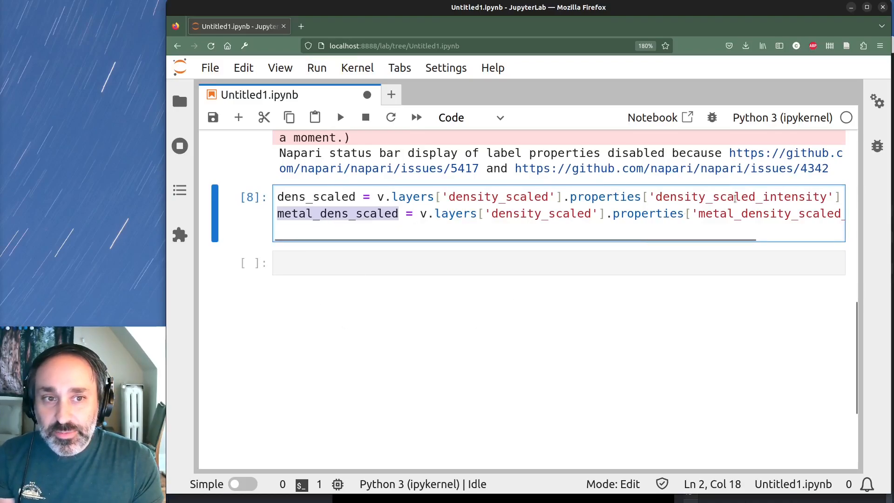
pyautogui.click(416, 235)
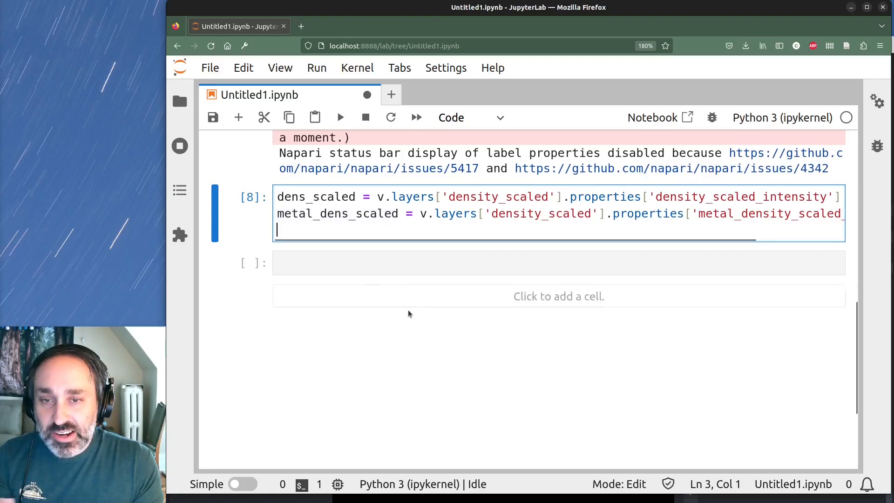
# - Import matplotlib.pyplot as plt in the empty cell and run it
pyautogui.click(374, 271)
pyautogui.write('import ma')
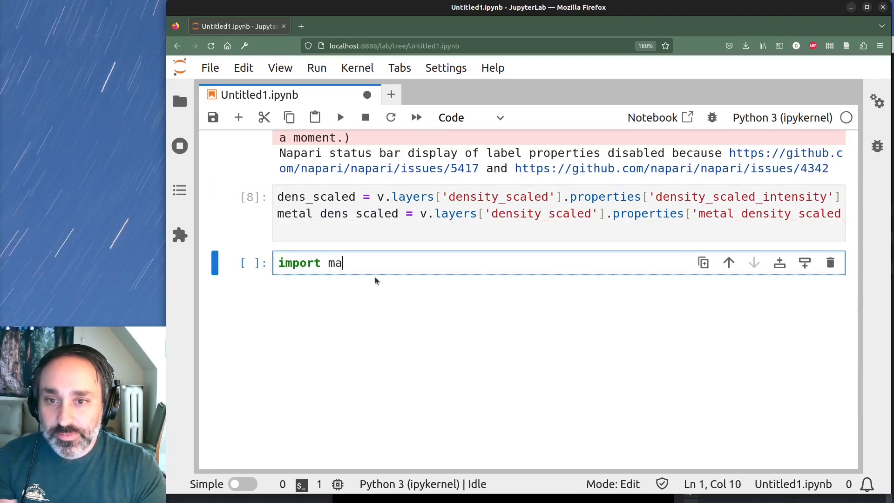
pyautogui.write('tplotlib.pyplot as')
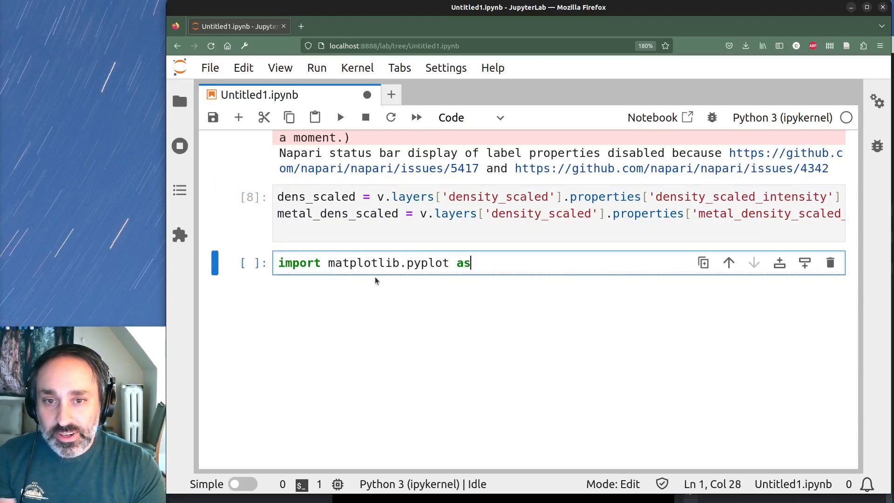
pyautogui.write(' plt')
pyautogui.hotkey('shift', 'Return')
# - Write plt.plot(dens_scaled, metal_dens_scaled) in the empty cell, without any marker argument
pyautogui.write('plt.plot(dens_scaled, metal_d')
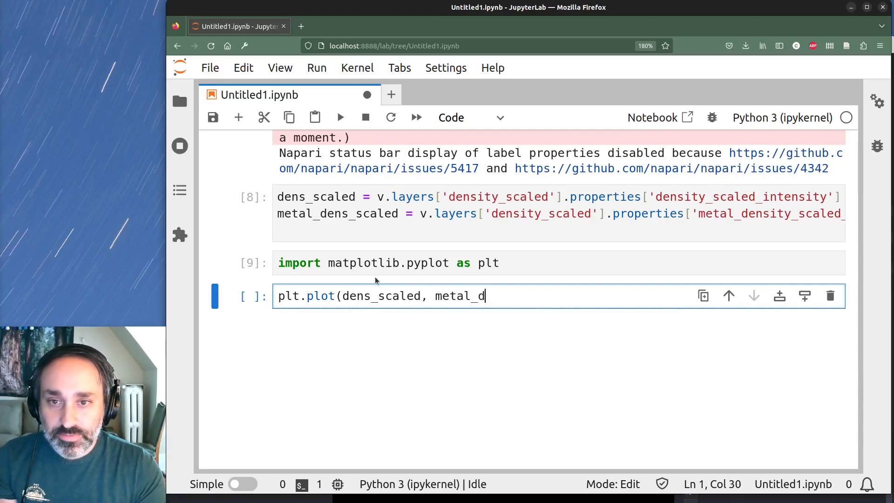
pyautogui.write('ens_scaled, ')
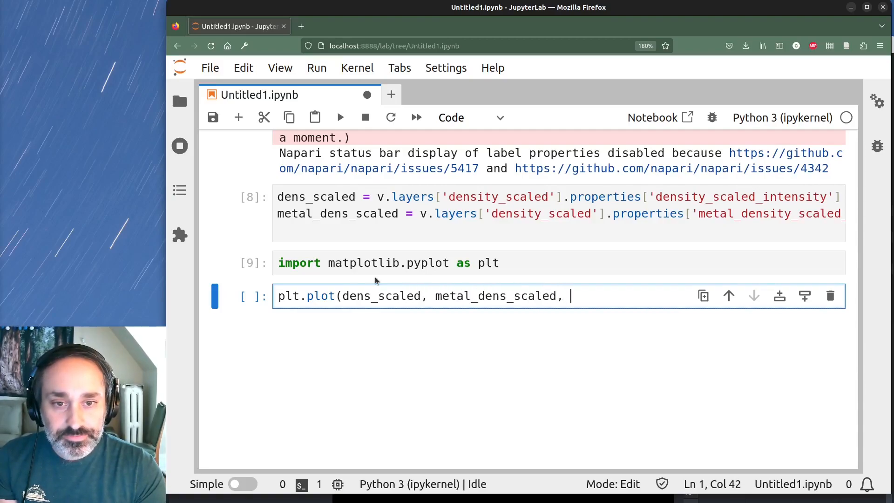
pyautogui.write("'.')")
pyautogui.press('BackSpace')
pyautogui.press('BackSpace')
pyautogui.press('BackSpace')
pyautogui.press('BackSpace')
pyautogui.press('BackSpace')
pyautogui.press('BackSpace')
pyautogui.press('BackSpace')
pyautogui.write(')')
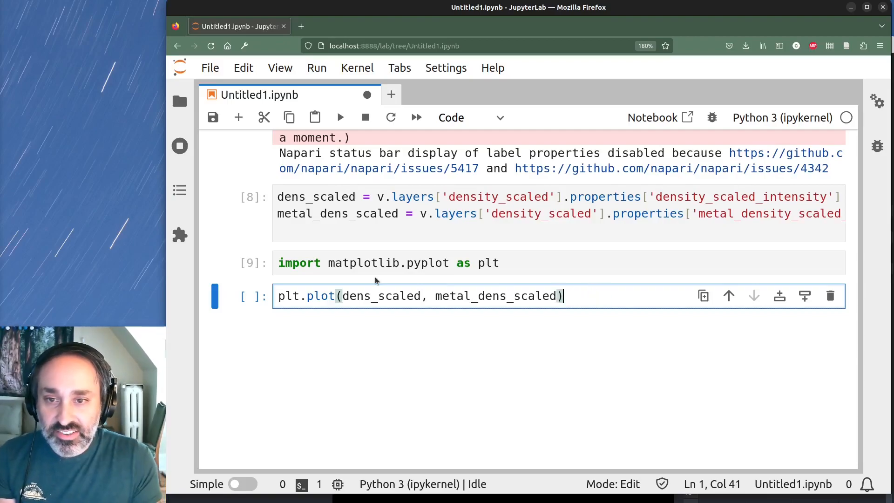
# - Change the plot call to plt.scatter and run the cell
pyautogui.doubleClick(321, 296)
pyautogui.write('scatter')
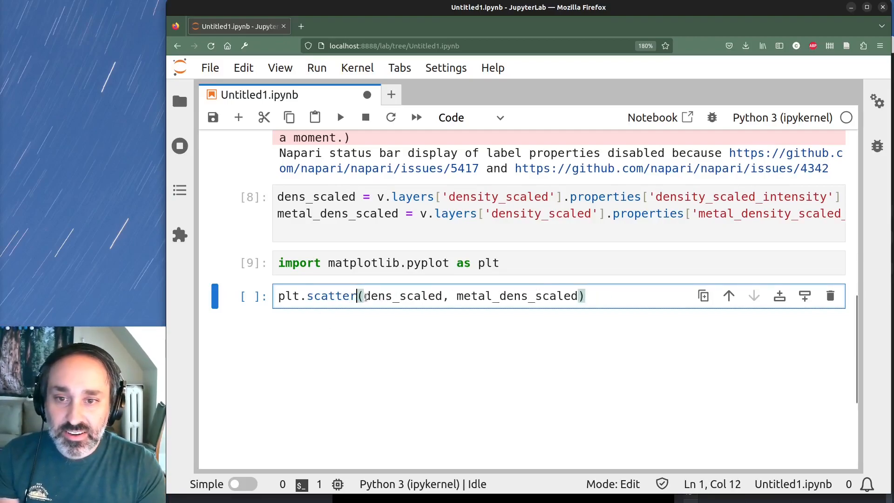
pyautogui.hotkey('shift', 'Return')
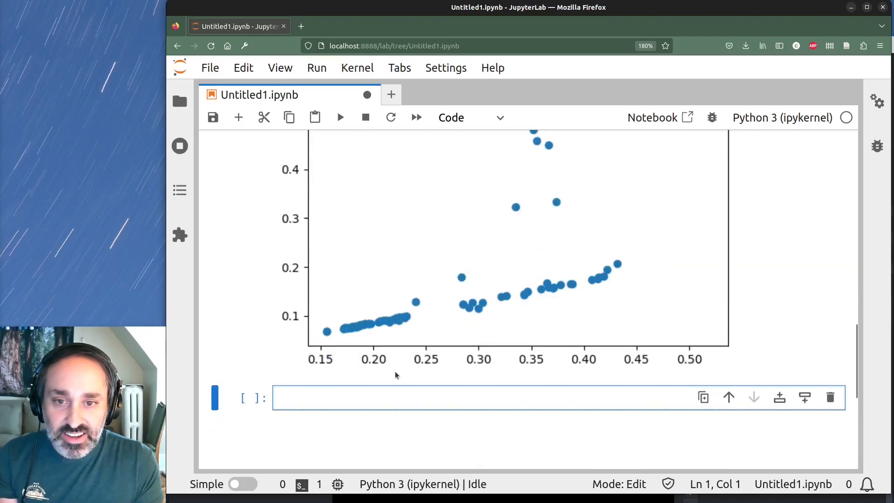
# - Examine the scatter plot for the dens_scaled argument and save the notebook
pyautogui.scroll(5, 396, 373)
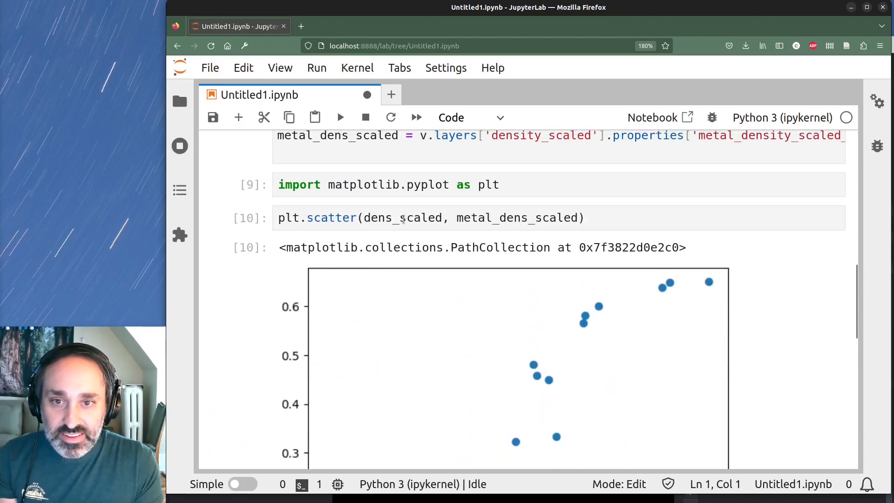
pyautogui.doubleClick(403, 219)
pyautogui.scroll(-5, 511, 364)
pyautogui.scroll(4, 403, 337)
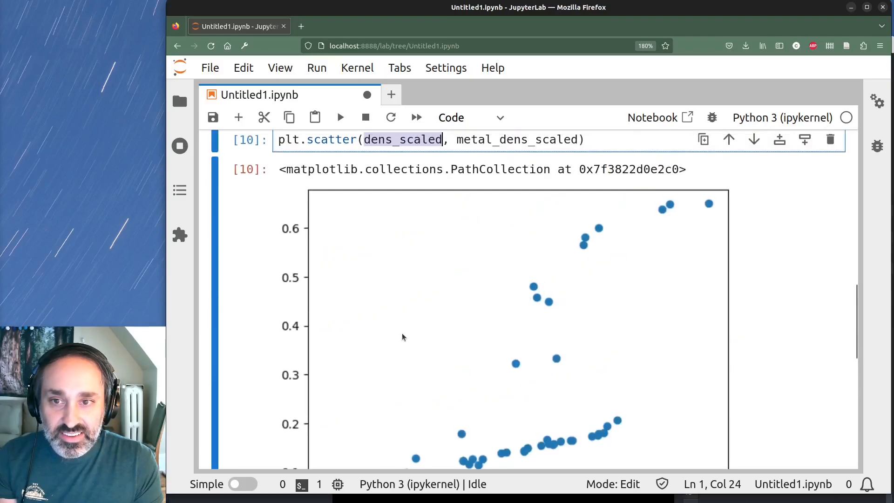
pyautogui.scroll(2, 403, 337)
pyautogui.hotkey('ctrl', 's')
# - Examine how metal_dens_scaled varies in the scatter plot and compare it with the cells above
pyautogui.doubleClick(513, 215)
pyautogui.scroll(-5, 485, 345)
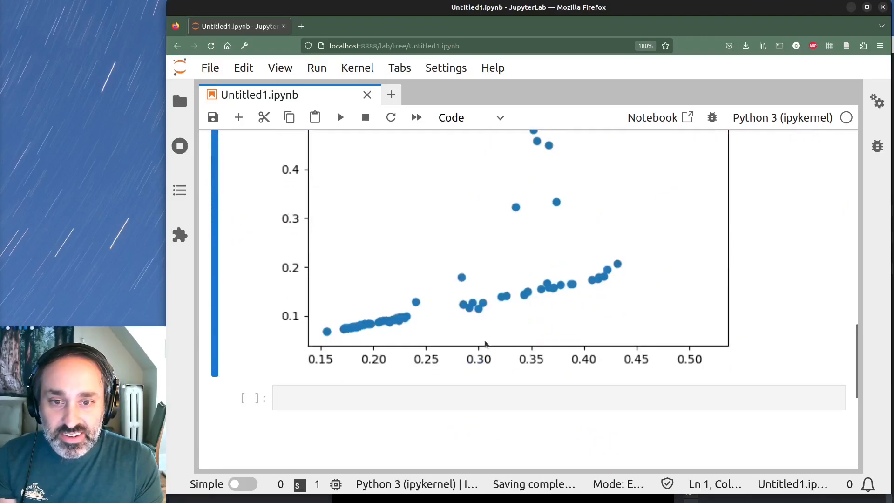
pyautogui.scroll(2, 386, 328)
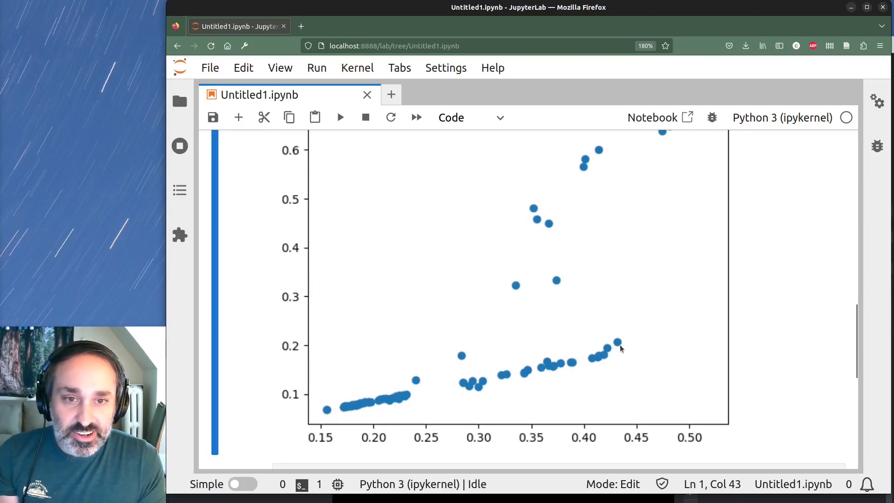
pyautogui.scroll(2, 608, 350)
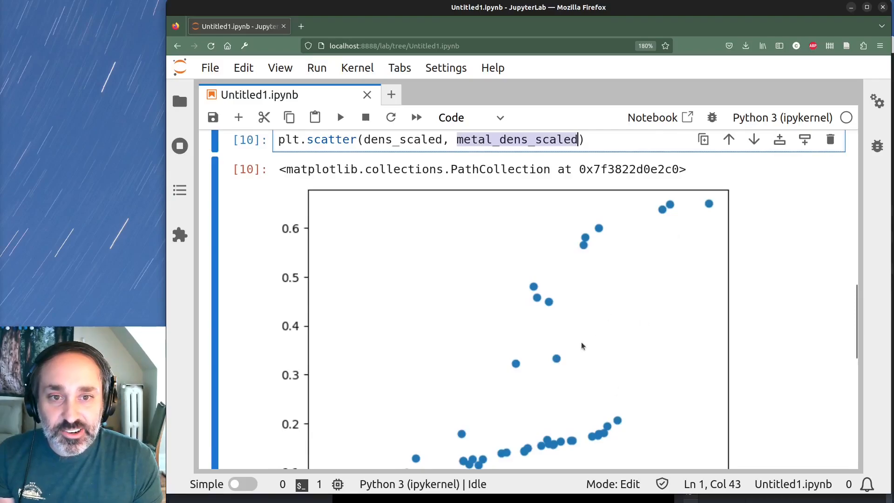
pyautogui.scroll(4, 582, 349)
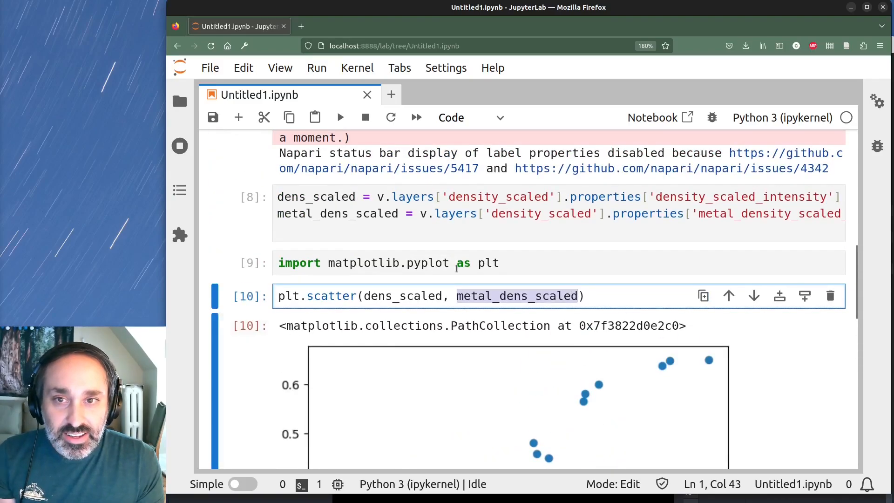
pyautogui.scroll(-2, 566, 298)
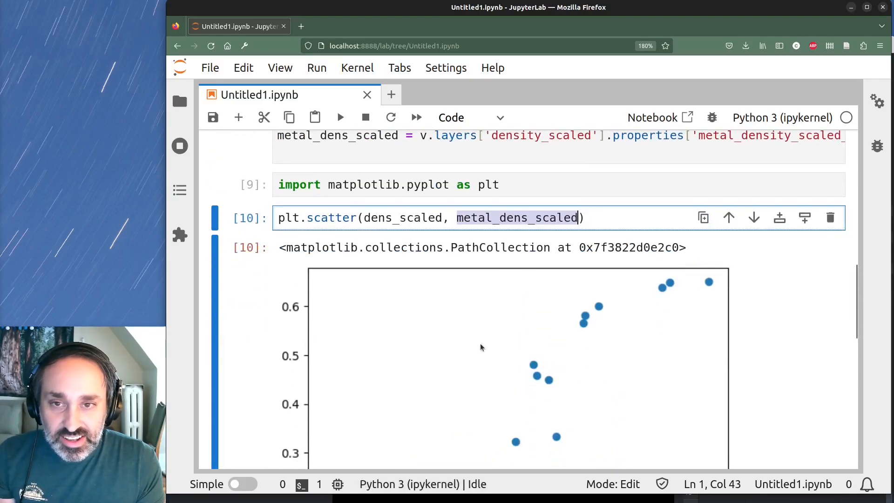
pyautogui.scroll(2, 423, 288)
# - Switch to napari and open the Property Plotter plugin, making room by enlarging its area and closing the density_scaled properties table
pyautogui.hotkey('alt', 'Tab')
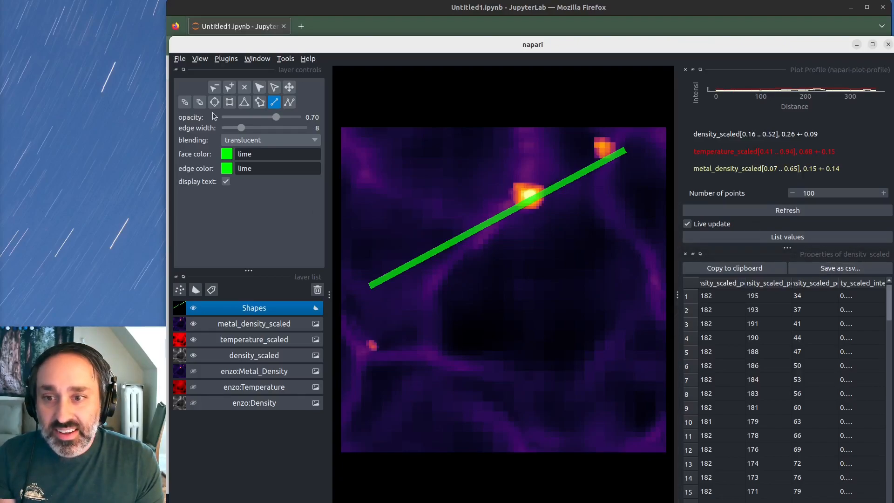
pyautogui.click(235, 59)
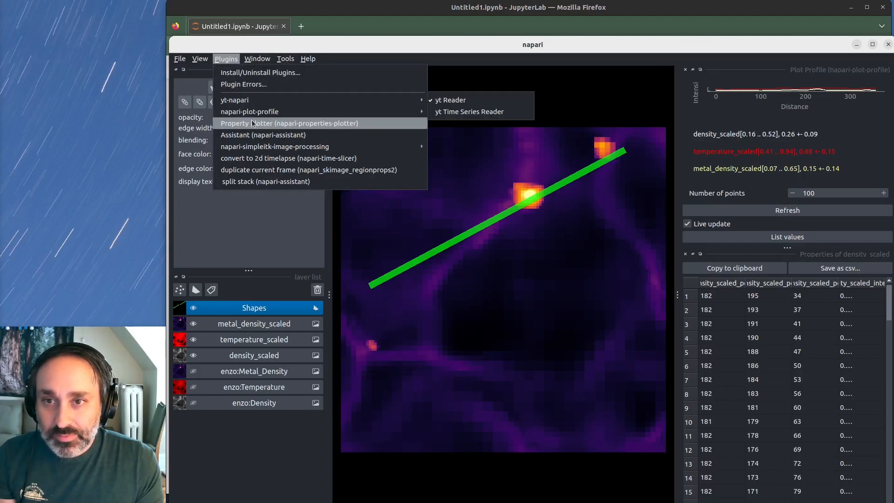
pyautogui.click(267, 124)
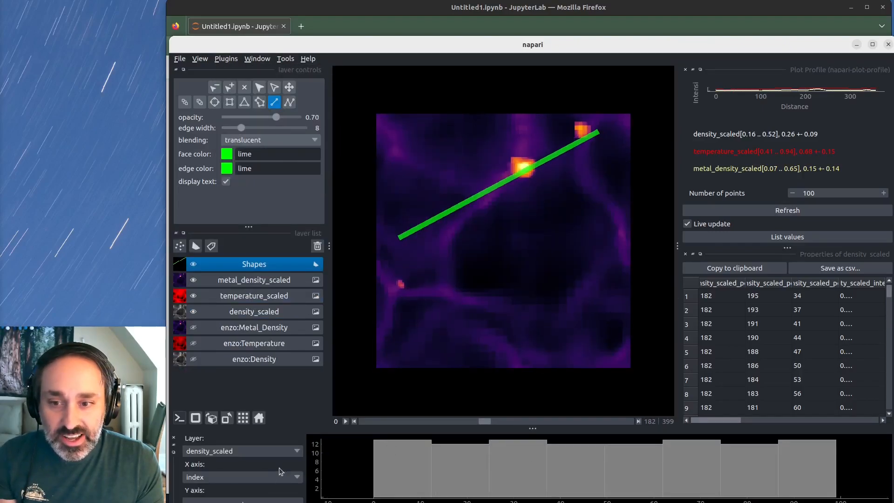
pyautogui.moveTo(533, 428); pyautogui.dragTo(534, 354)
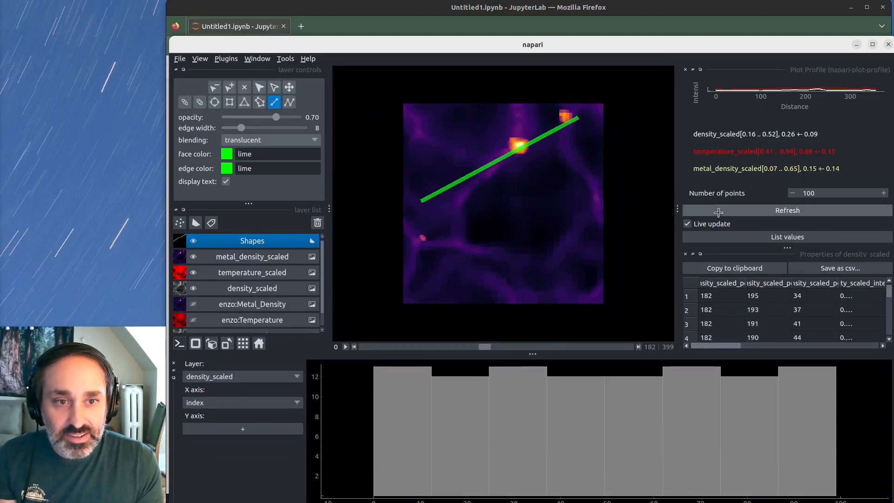
pyautogui.click(685, 253)
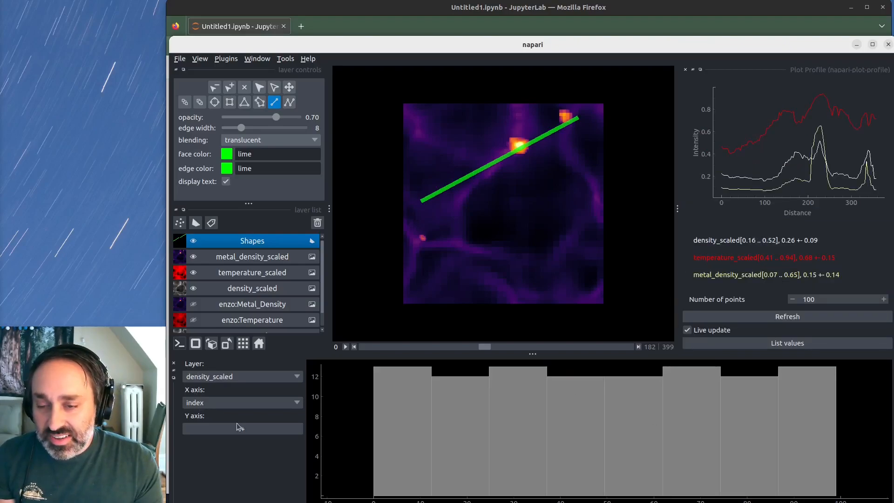
# - Keep density_scaled as the plotted layer and set the X axis to density_scaled_intensity to show its histogram
pyautogui.click(218, 379)
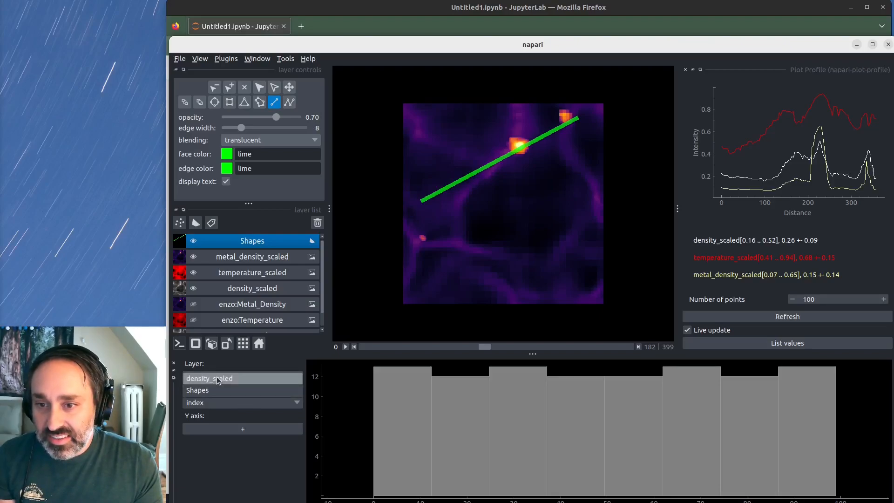
pyautogui.click(218, 379)
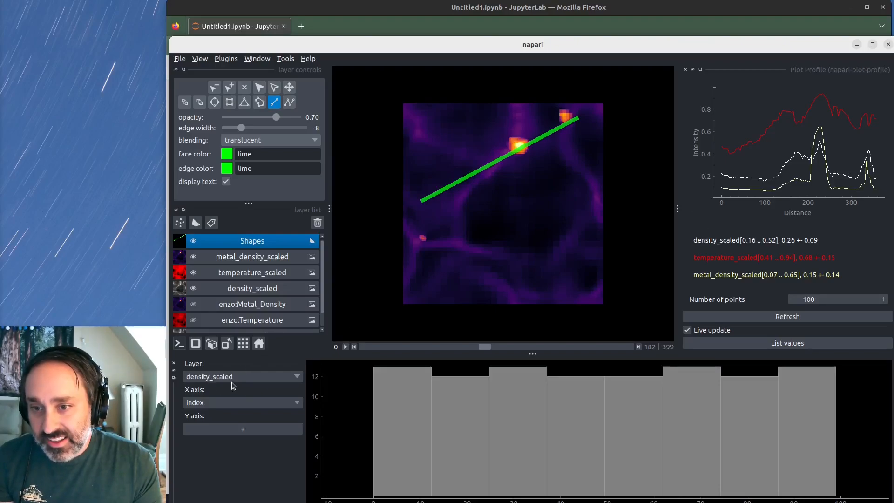
pyautogui.click(207, 403)
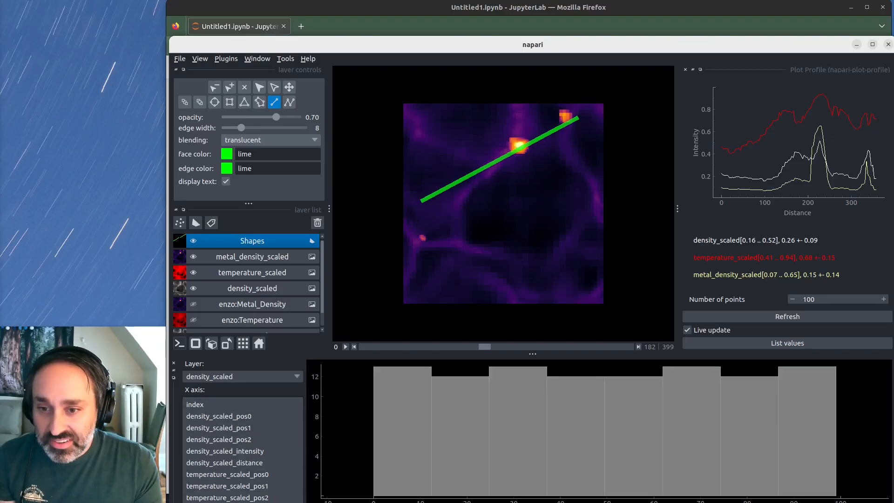
pyautogui.click(232, 451)
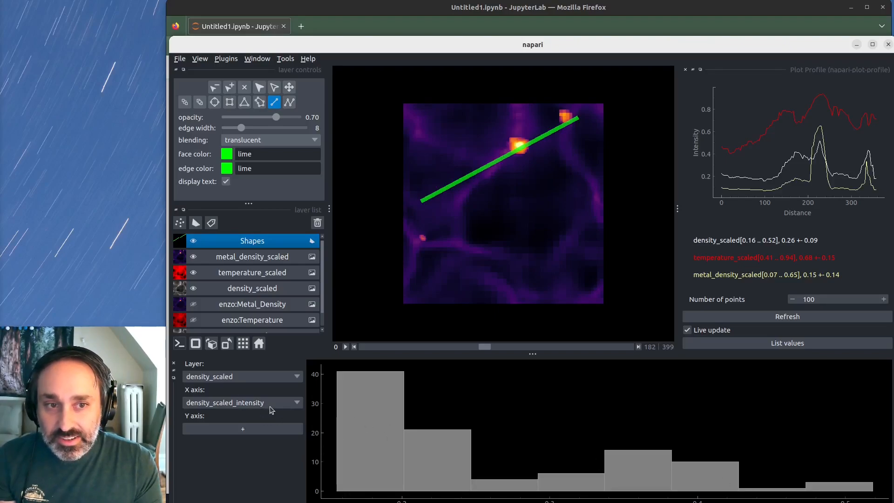
# - Show the histogram of temperature_scaled_intensity, followed by that of metal_density_scaled_intensity, on the X axis
pyautogui.click(232, 403)
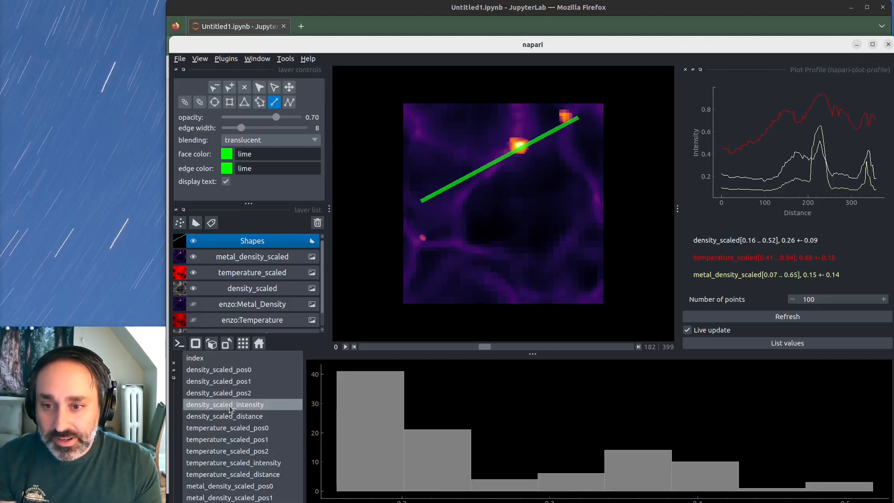
pyautogui.click(234, 465)
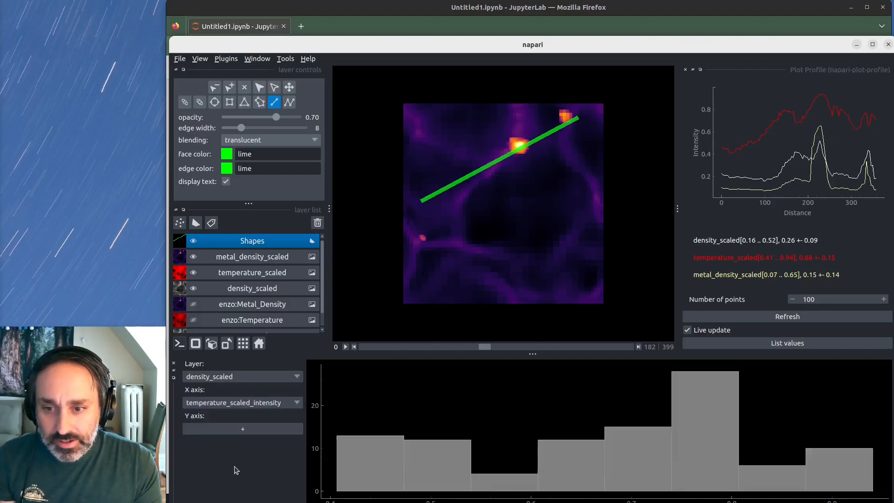
pyautogui.click(232, 404)
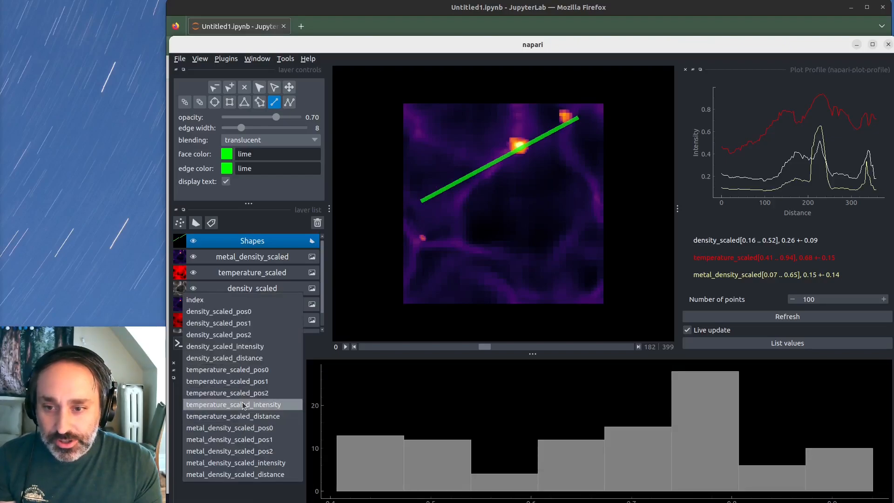
pyautogui.click(238, 463)
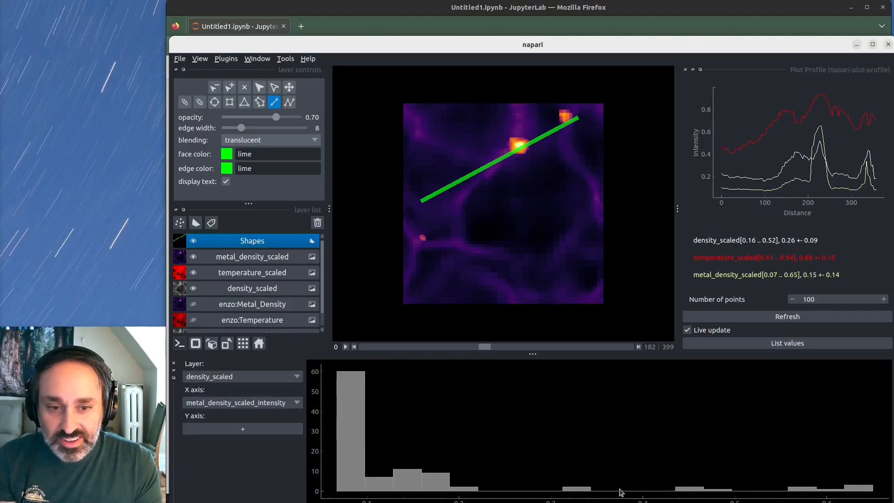
# - Plot density_scaled_intensity as a scatter series on the Y axis against density_scaled_distance on the X axis
pyautogui.click(227, 407)
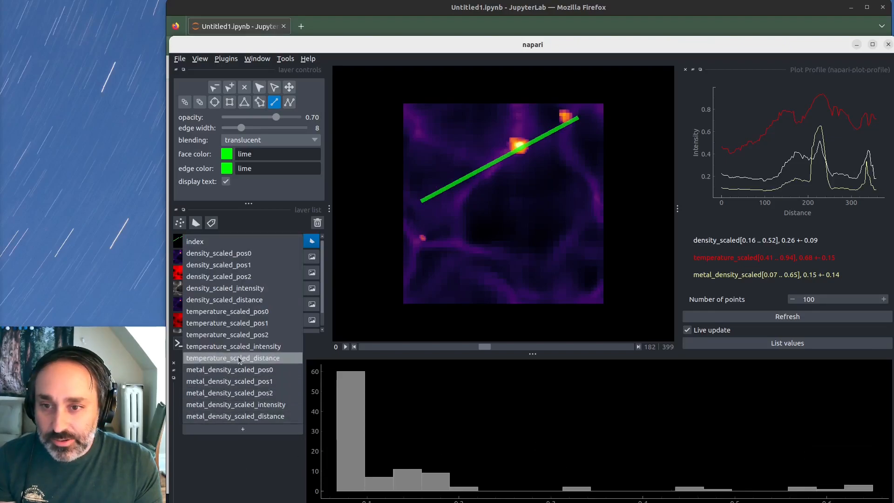
pyautogui.click(241, 305)
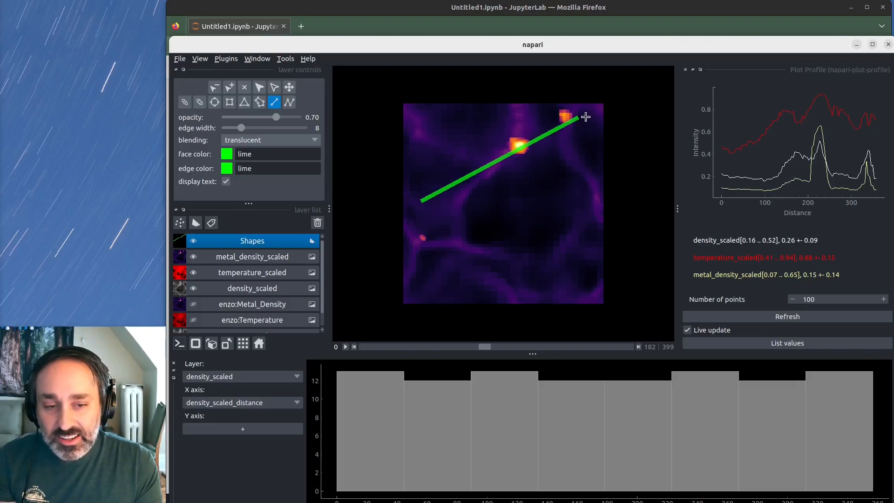
pyautogui.click(236, 426)
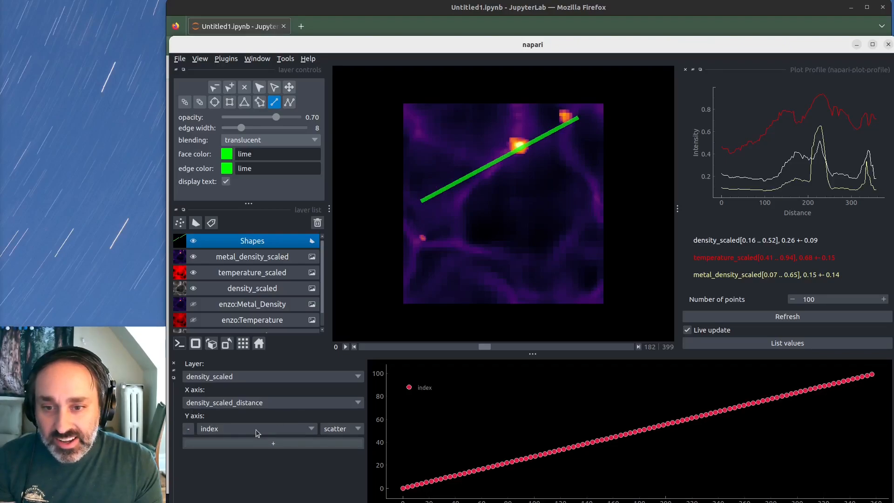
pyautogui.click(228, 425)
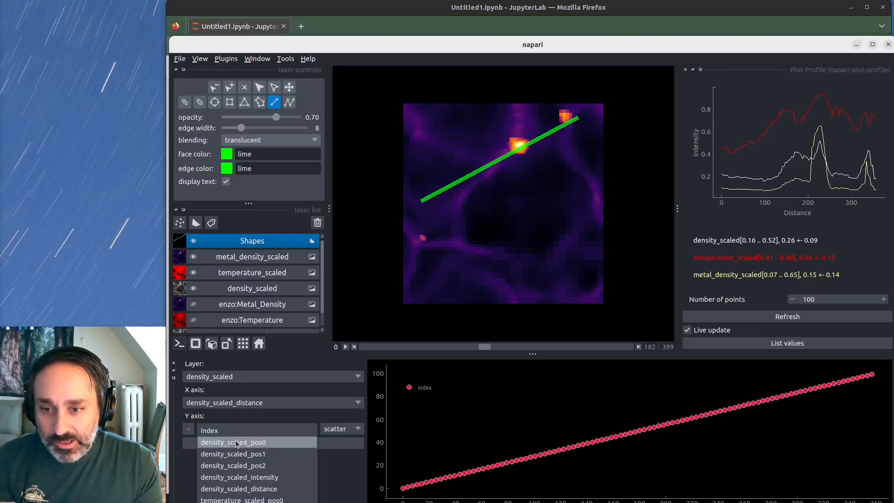
pyautogui.click(255, 489)
pyautogui.click(263, 427)
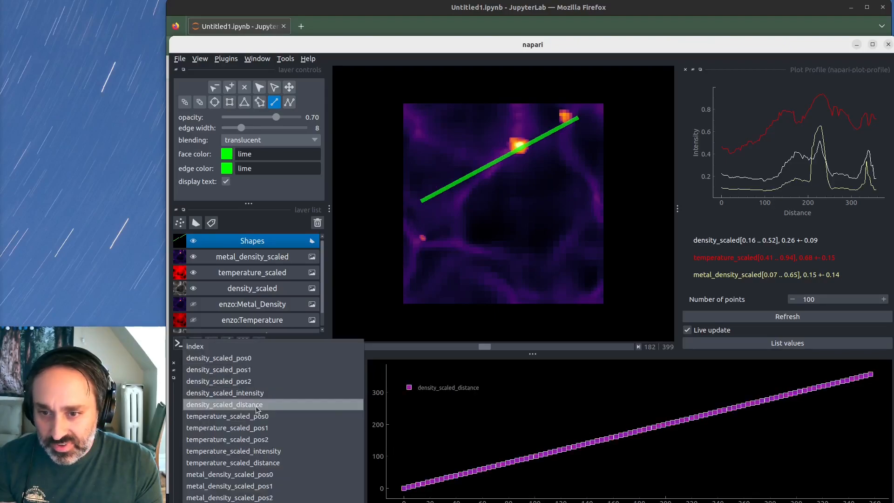
pyautogui.click(252, 404)
pyautogui.click(251, 428)
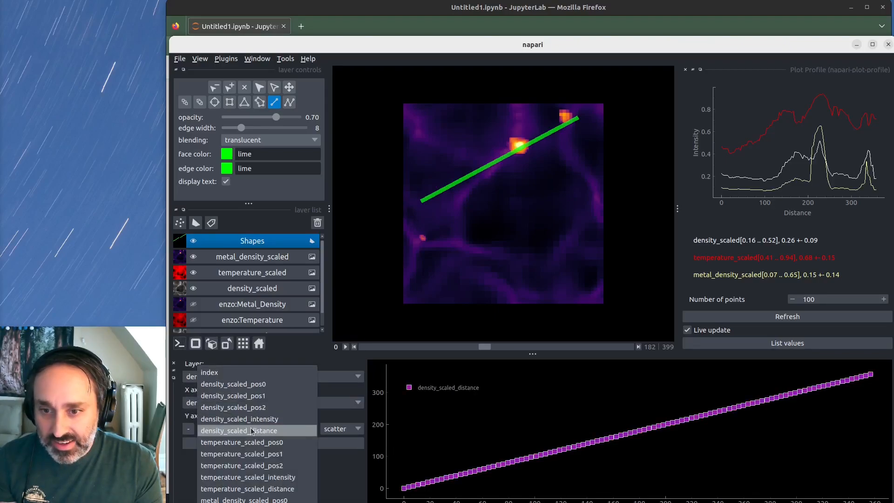
pyautogui.click(252, 416)
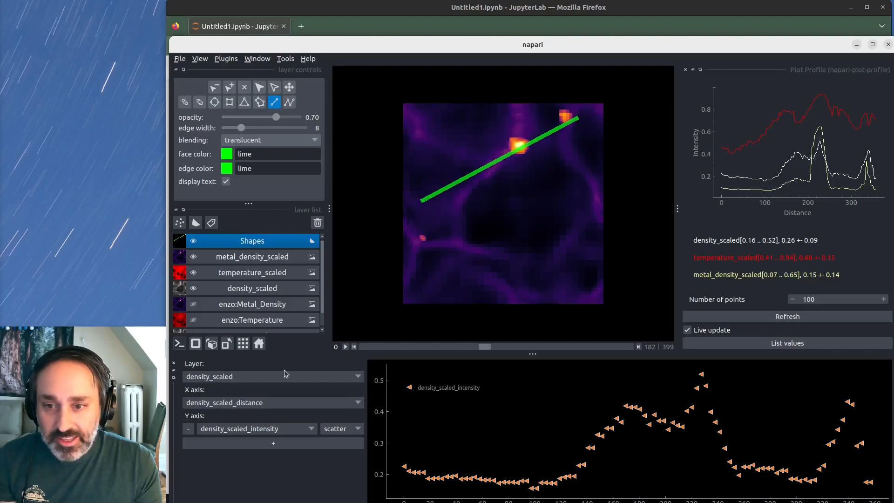
# - Add a second Y axis scatter series showing temperature_scaled_intensity
pyautogui.click(274, 443)
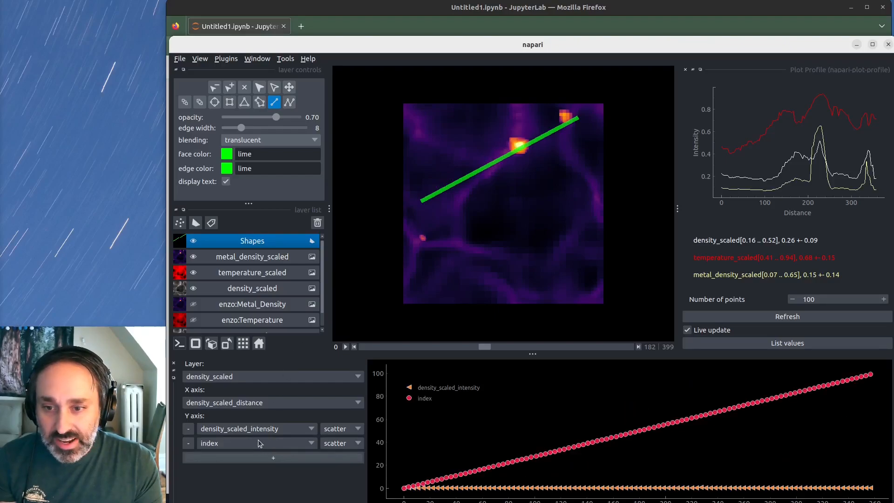
pyautogui.click(259, 443)
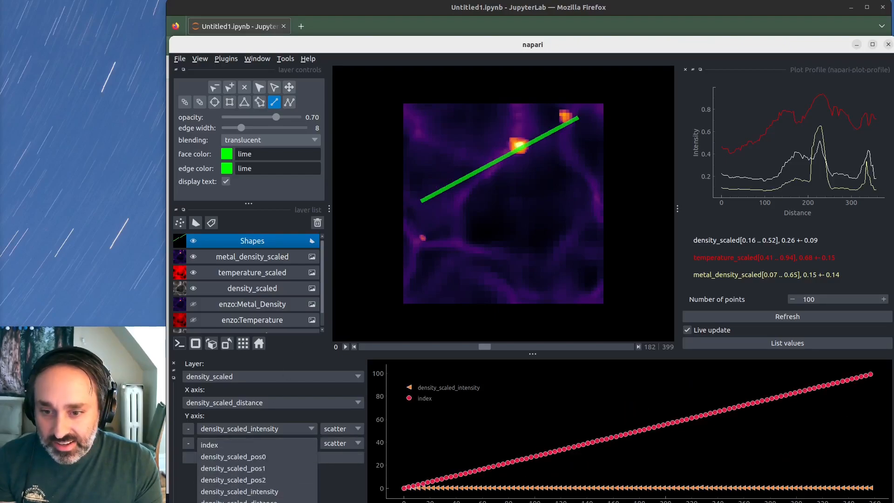
pyautogui.click(248, 502)
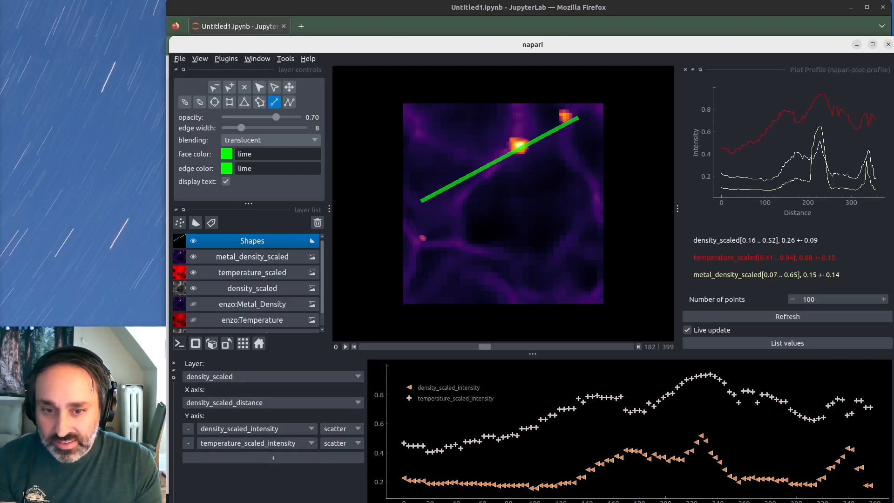
# - Add a third Y axis scatter series showing metal_density_scaled_intensity
pyautogui.click(273, 462)
pyautogui.click(268, 460)
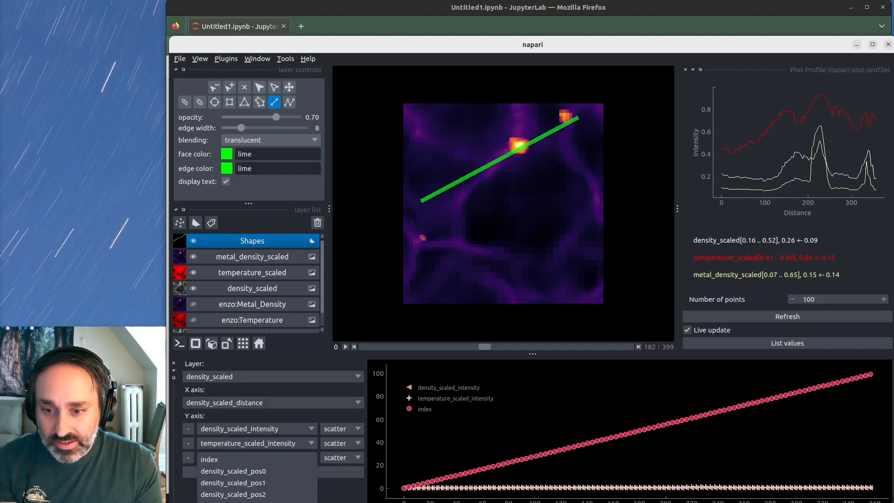
pyautogui.click(250, 502)
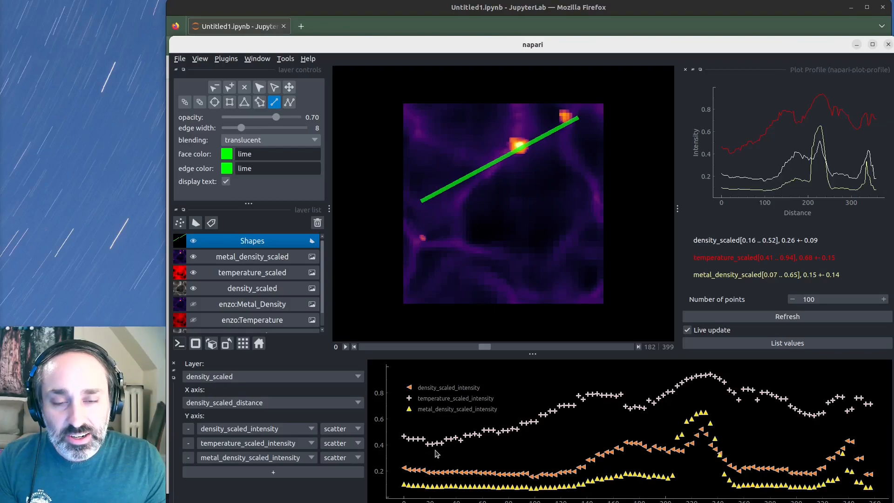
pyautogui.click(257, 59)
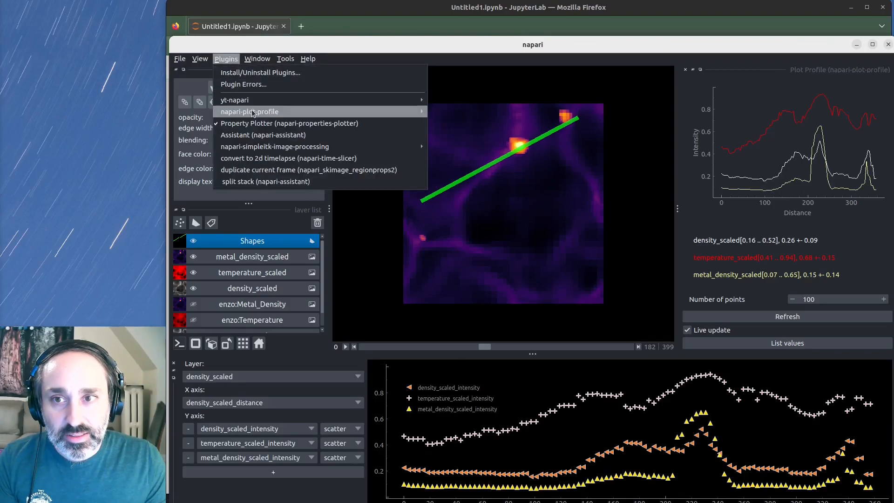
pyautogui.click(226, 58)
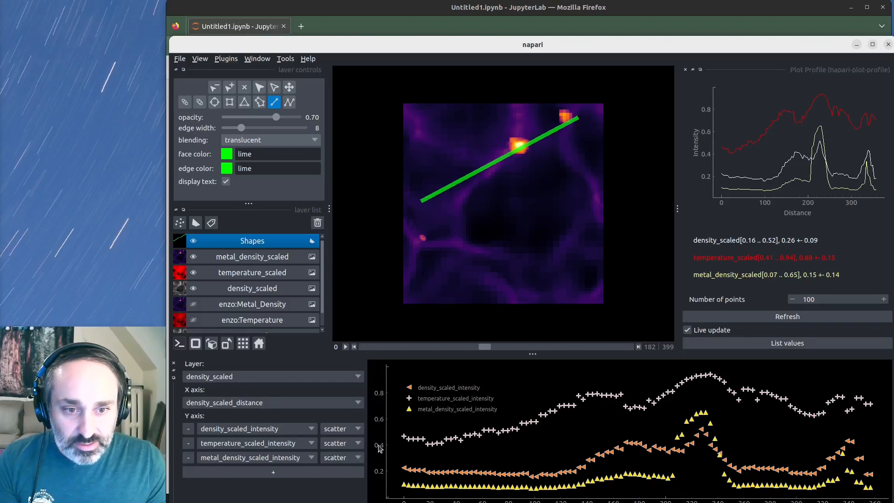
# - Change the density, temperature and metal density scaled intensity series from scatter to line plots
pyautogui.click(356, 429)
pyautogui.click(348, 445)
pyautogui.click(348, 443)
pyautogui.click(348, 456)
pyautogui.click(348, 458)
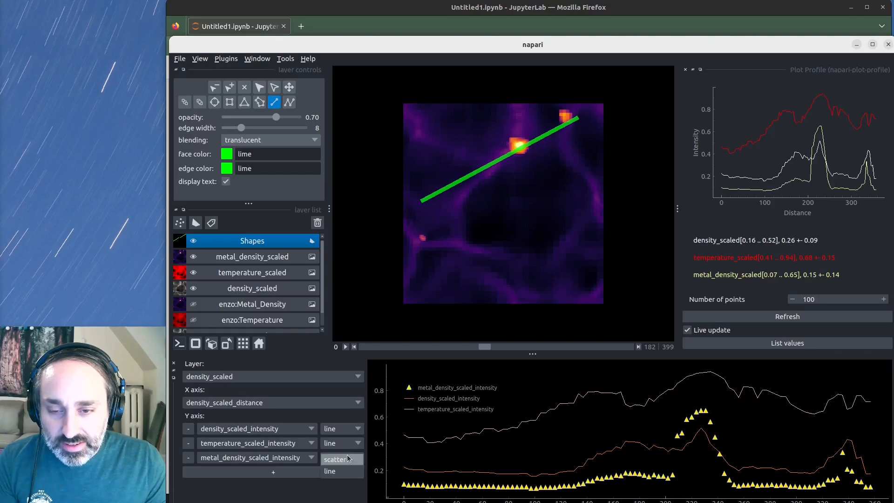
pyautogui.click(349, 457)
pyautogui.click(342, 471)
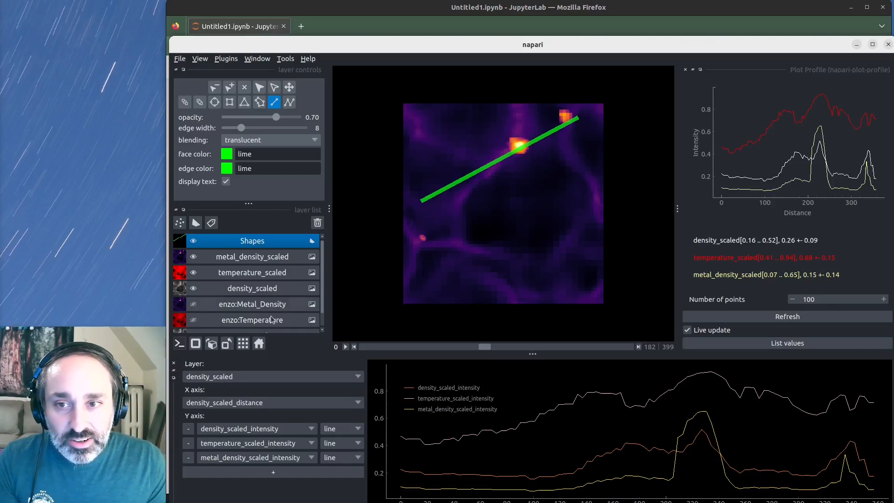
# - Close the Property Plotter and Plot Profile widgets, and delete the straight green line from the Shapes layer
pyautogui.click(173, 360)
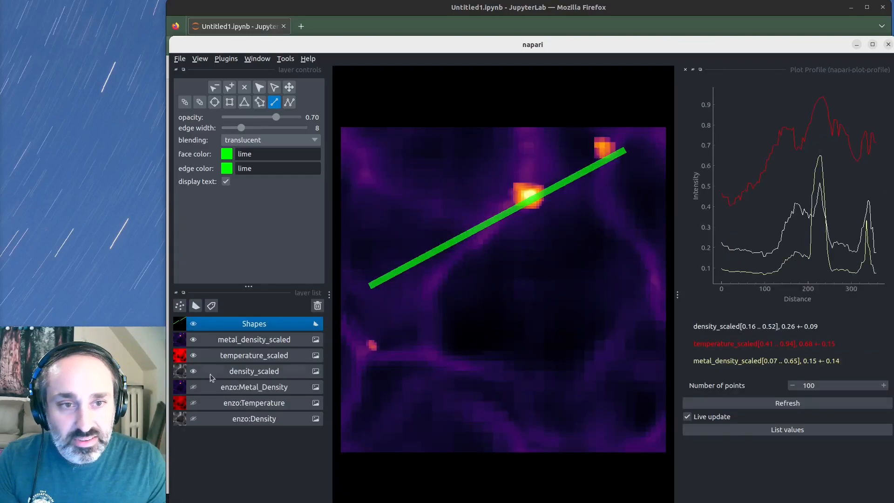
pyautogui.click(687, 72)
pyautogui.doubleClick(289, 325)
pyautogui.click(317, 308)
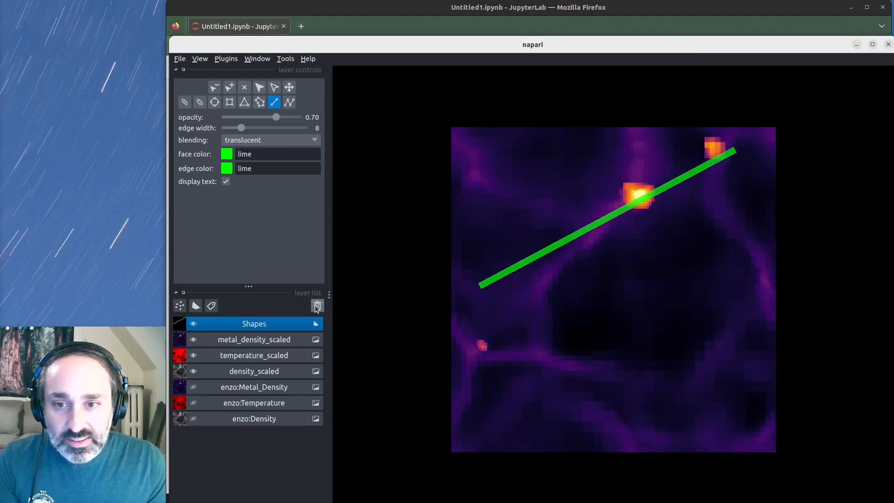
pyautogui.click(274, 87)
pyautogui.moveTo(492, 190); pyautogui.dragTo(606, 297)
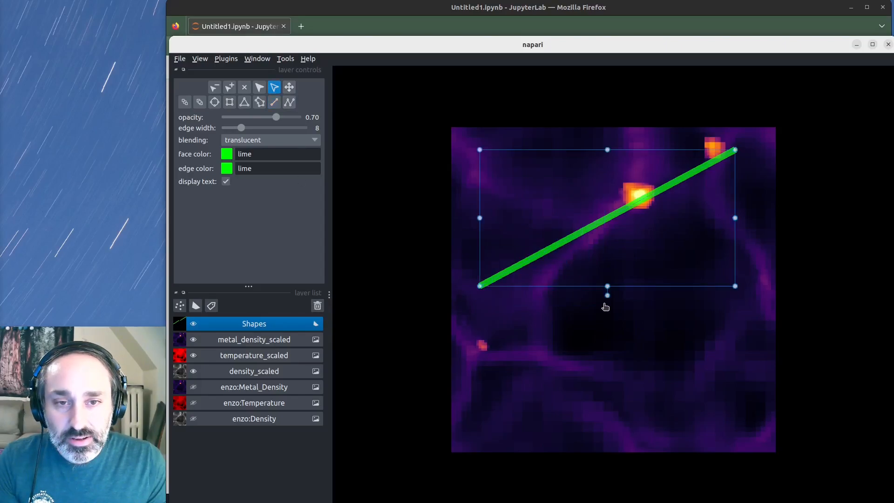
pyautogui.press('Delete')
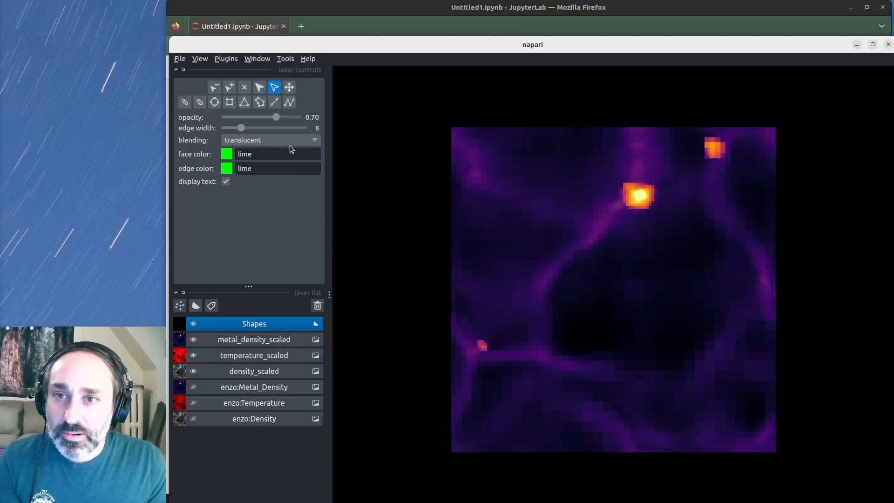
# - Draw a multi-segment path along the filament, from beside the small lower-left clump through the brightest clump to near the image's upper edge
pyautogui.click(274, 102)
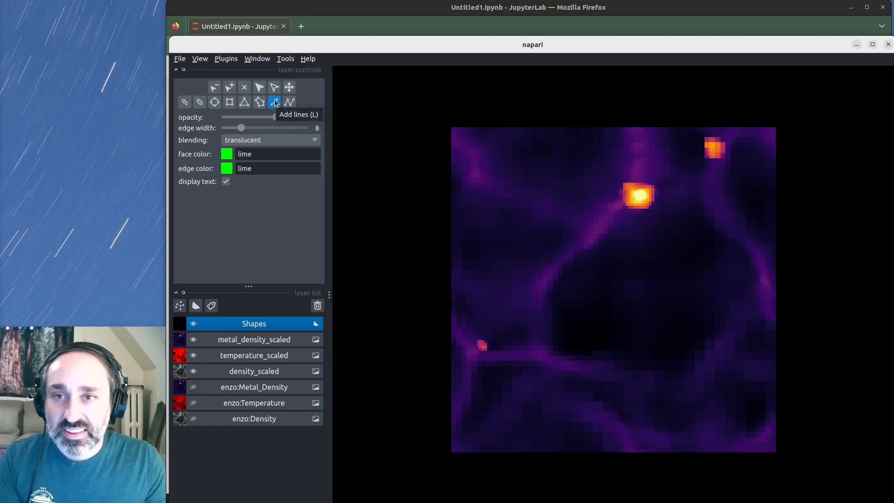
pyautogui.click(290, 103)
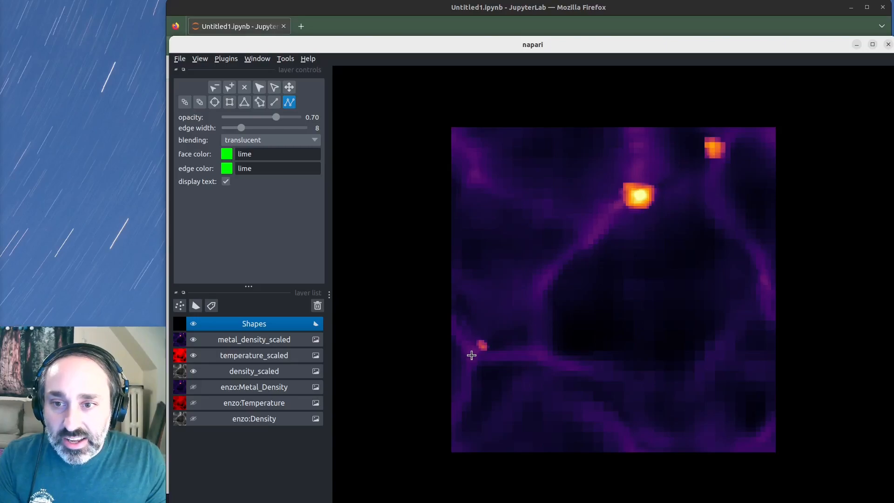
pyautogui.click(471, 355)
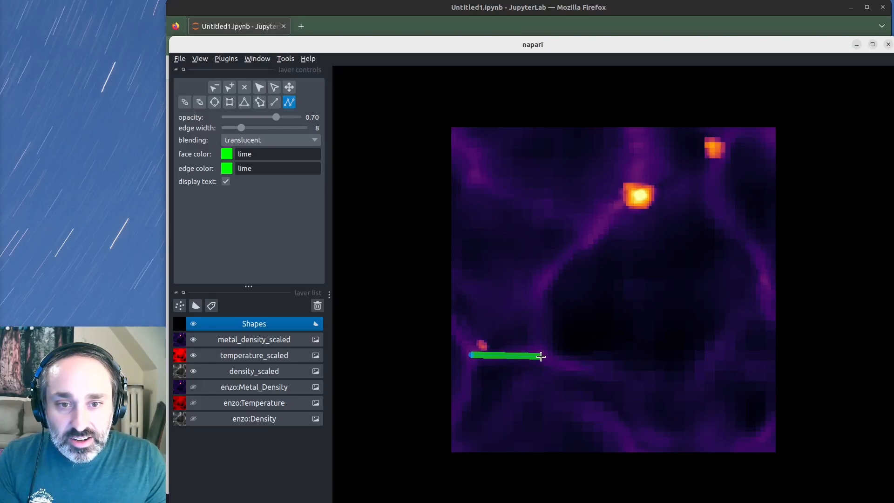
pyautogui.click(540, 357)
pyautogui.click(538, 293)
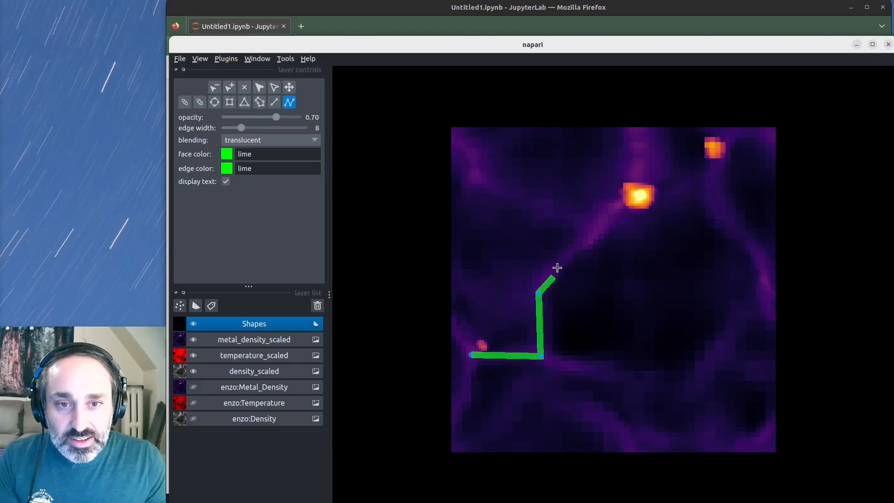
pyautogui.click(561, 263)
pyautogui.click(588, 235)
pyautogui.click(623, 207)
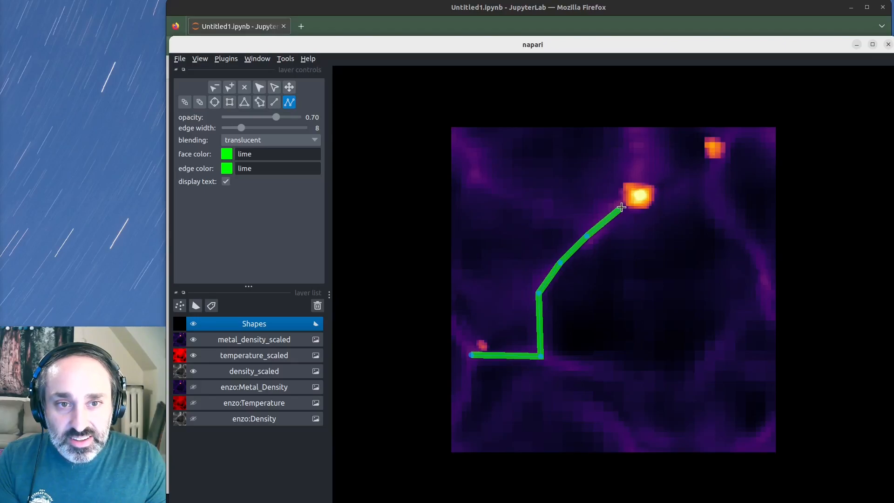
pyautogui.click(639, 192)
pyautogui.click(641, 161)
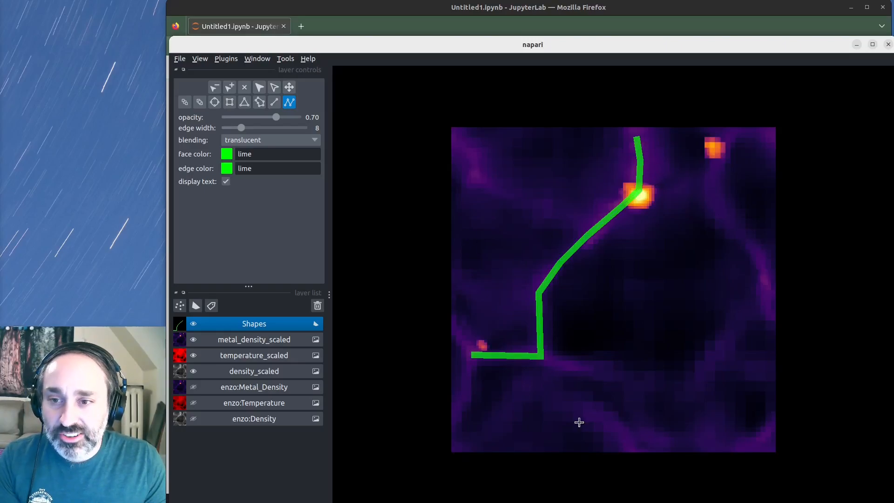
# - Reopen Plot Profile for the new path and list its sampled values
pyautogui.click(255, 57)
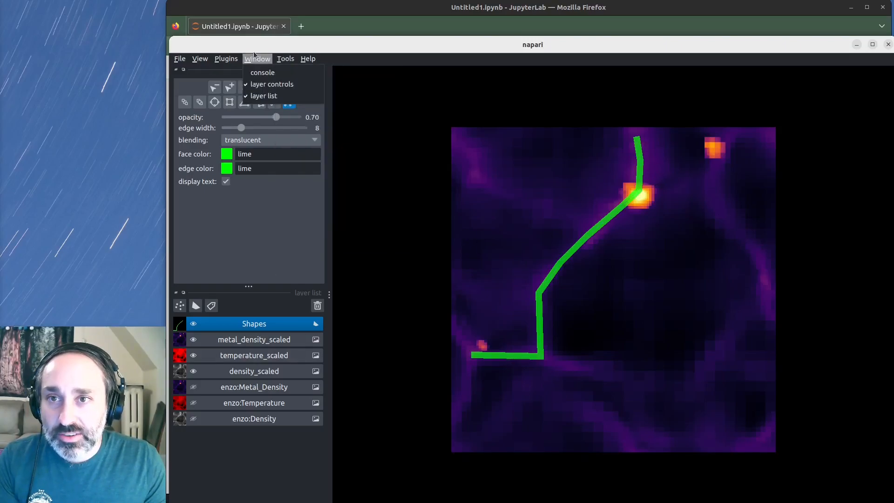
pyautogui.moveTo(225, 58)
pyautogui.moveTo(288, 112)
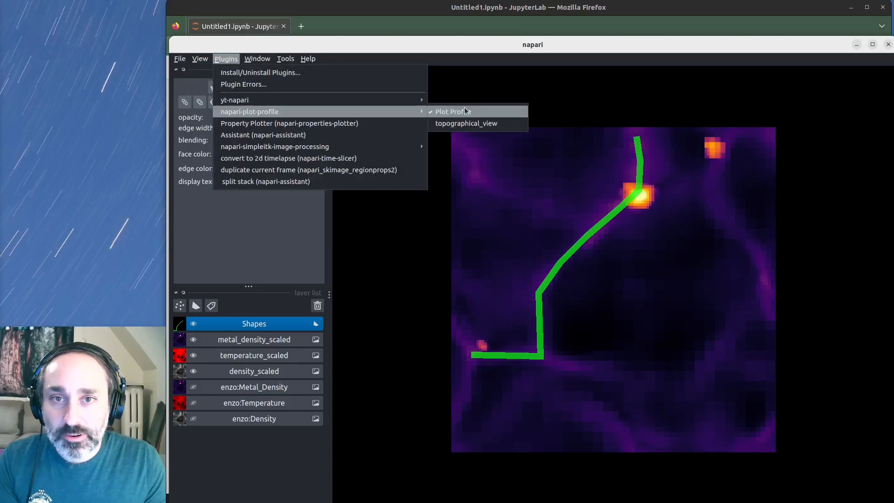
pyautogui.click(466, 111)
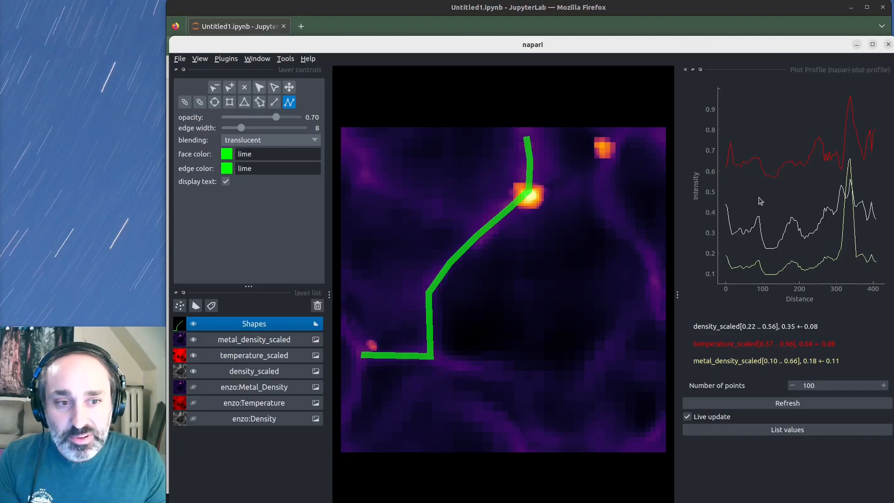
pyautogui.click(758, 428)
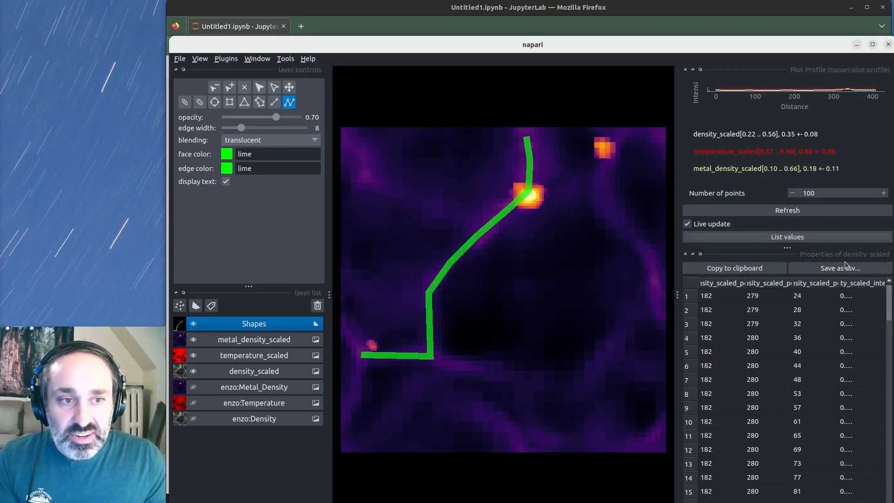
# - View the histogram of density_scaled_intensity for the new path in the Property Plotter, and close the plotter
pyautogui.click(258, 60)
pyautogui.moveTo(225, 59)
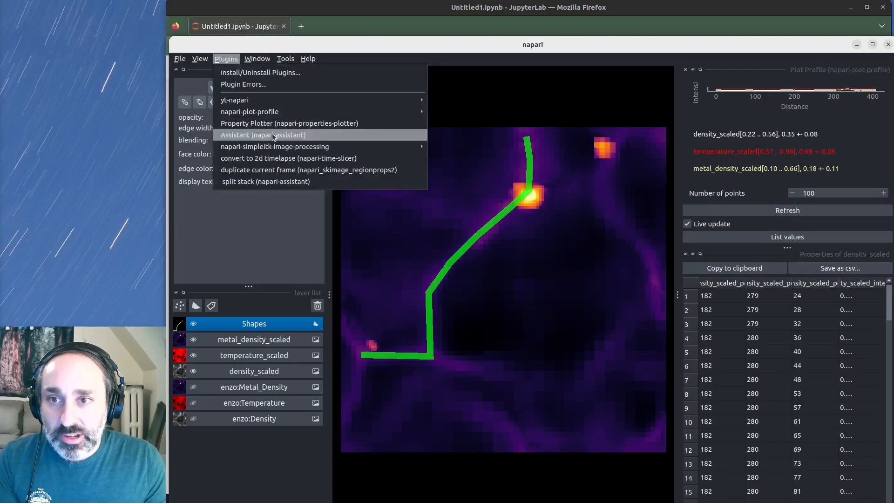
pyautogui.click(279, 122)
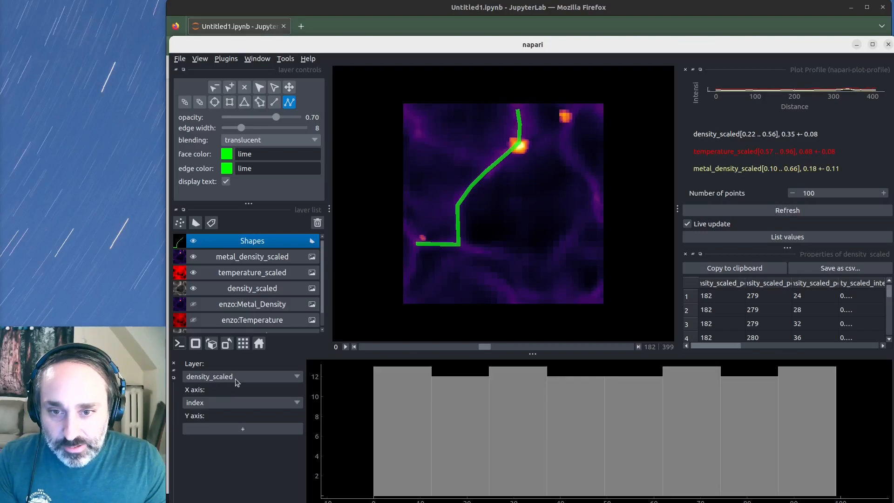
pyautogui.click(221, 408)
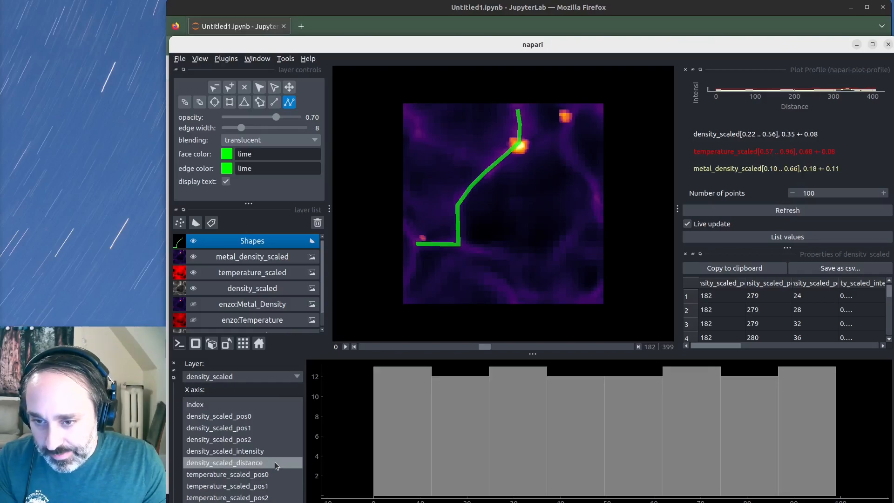
pyautogui.click(236, 451)
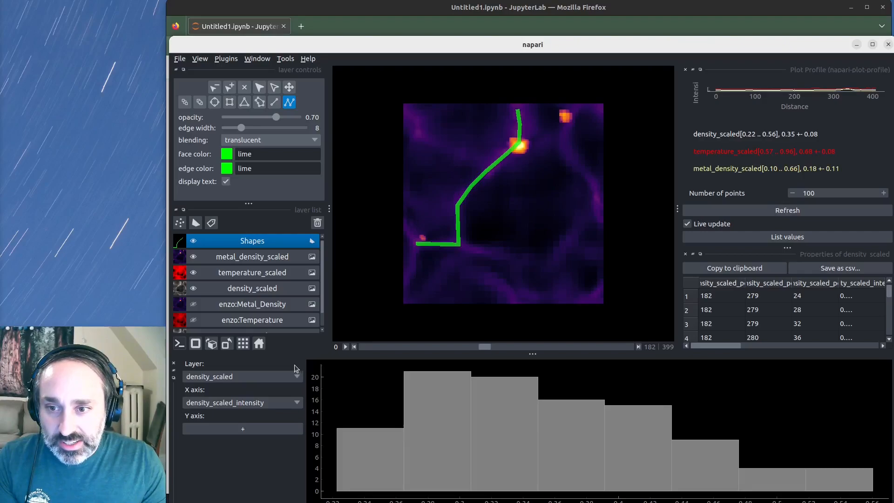
pyautogui.click(174, 364)
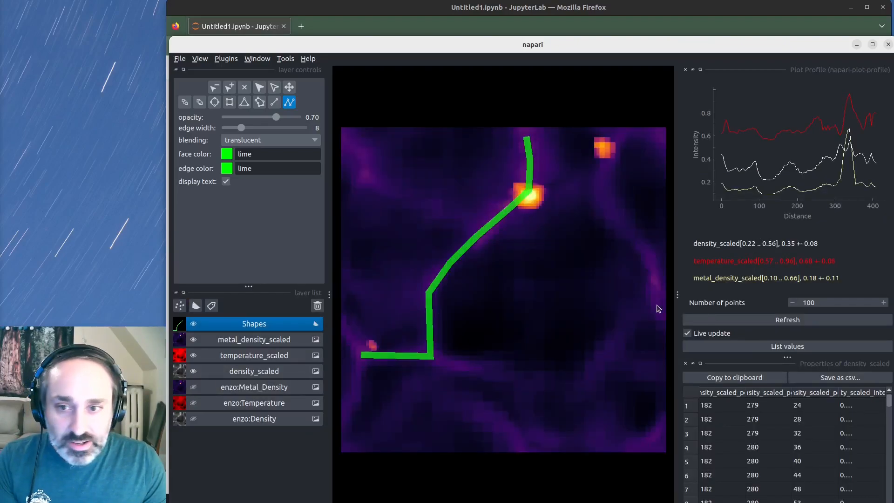
# - Hide the three scaled layers and show enzo:Metal_Density, enzo:Temperature and enzo:Density instead
pyautogui.click(194, 341)
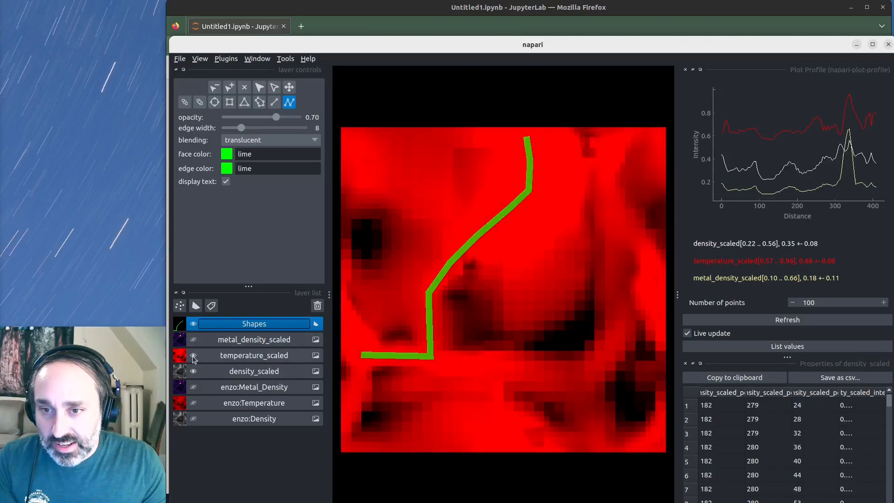
pyautogui.click(194, 361)
pyautogui.click(194, 357)
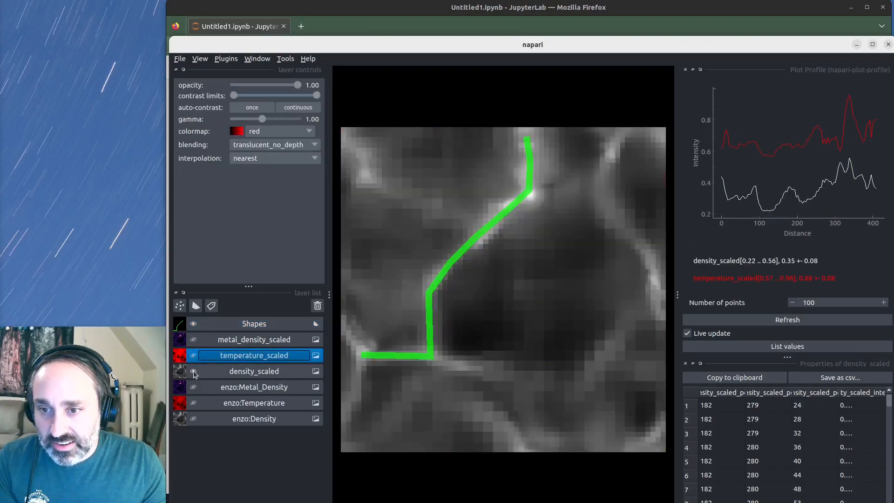
pyautogui.click(193, 371)
pyautogui.click(193, 387)
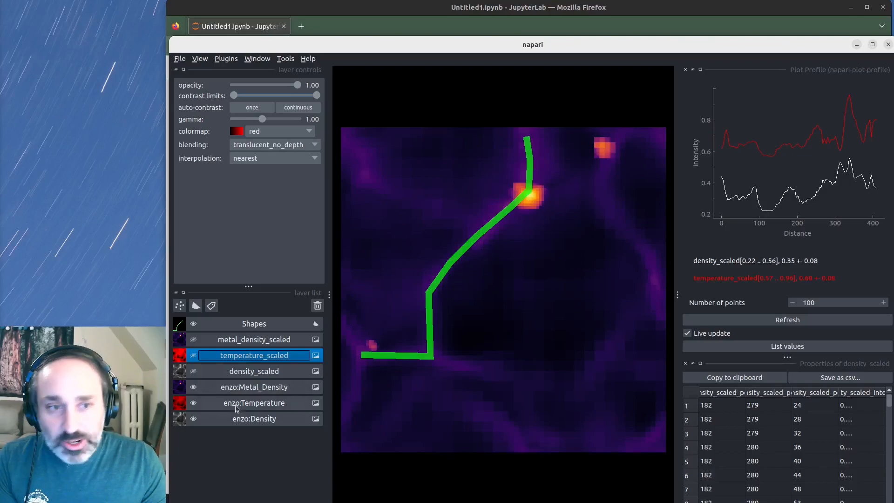
# - Select the Shapes layer and refresh the plot profile for the visible enzo layers
pyautogui.click(776, 320)
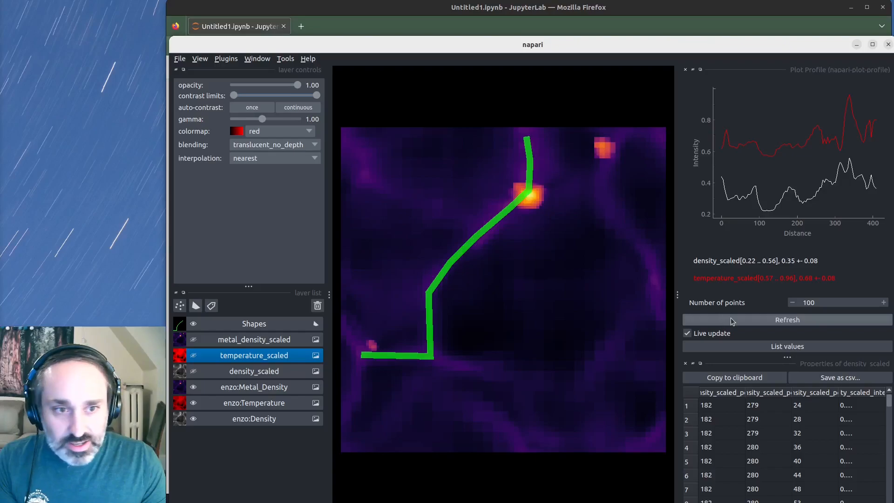
pyautogui.click(228, 326)
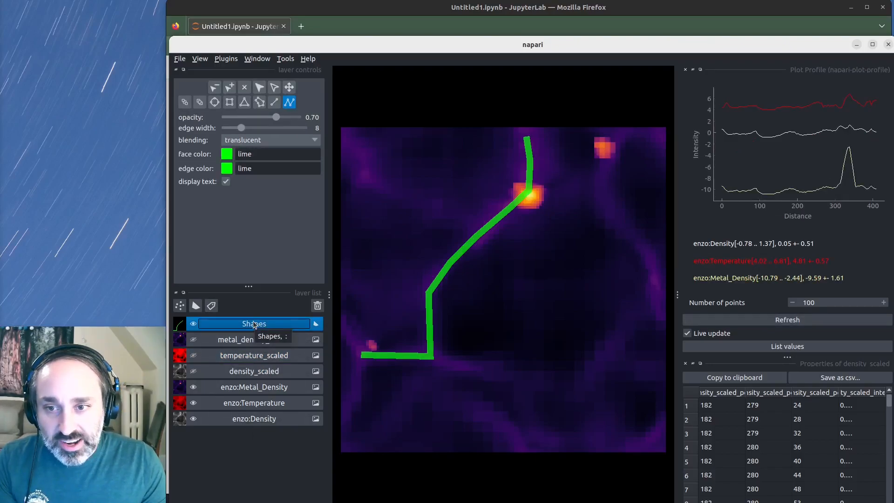
pyautogui.click(779, 320)
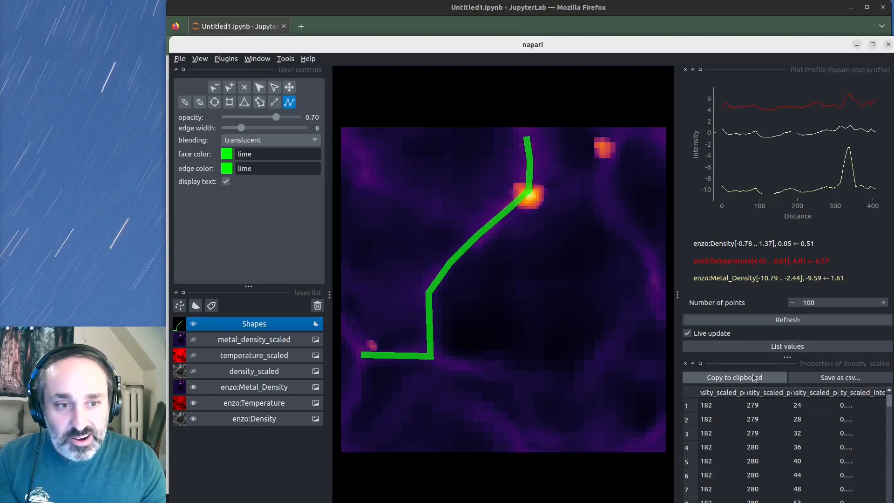
# - List the profile values of the enzo layers, and close the enzo:Density and density_scaled properties tables
pyautogui.click(779, 350)
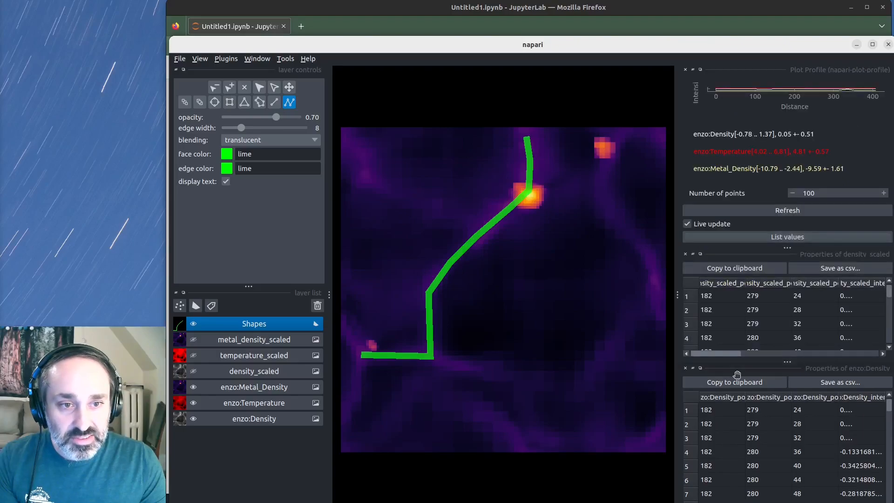
pyautogui.click(685, 369)
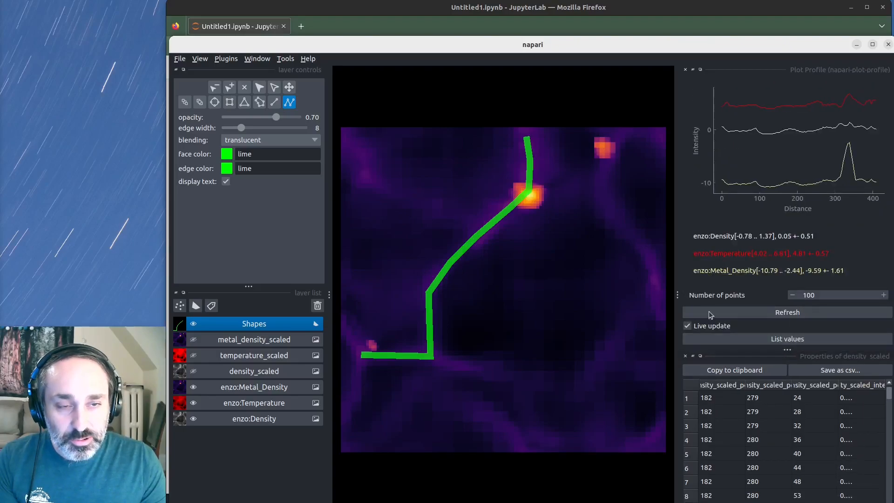
pyautogui.click(685, 357)
# - Open the Property Plotter and view the histogram of enzo:Density_intensity for the enzo:Density layer
pyautogui.click(226, 59)
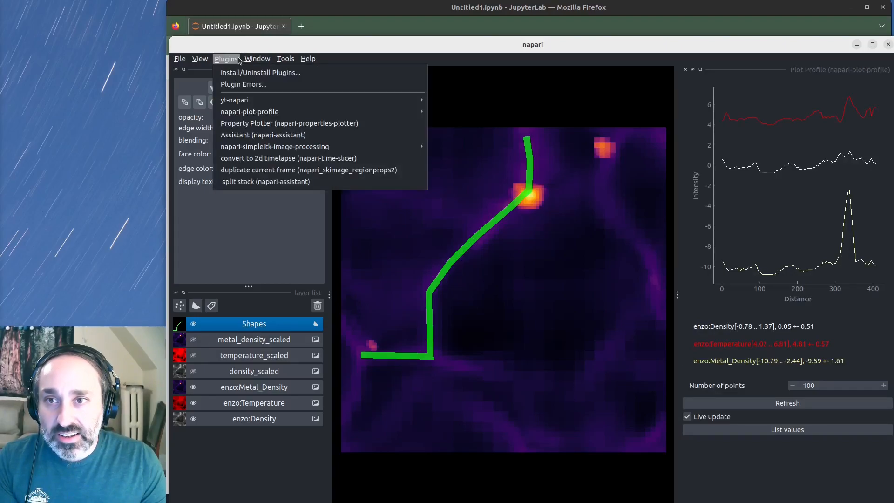
pyautogui.click(264, 121)
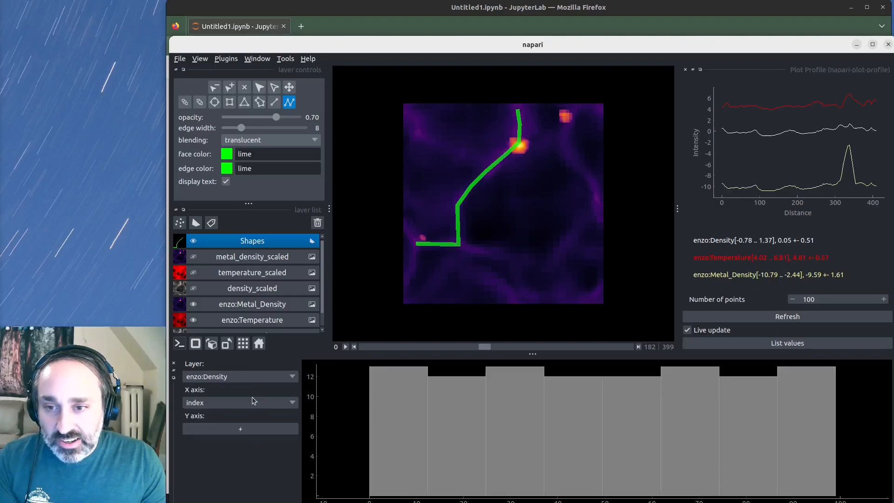
pyautogui.click(238, 376)
pyautogui.click(238, 376)
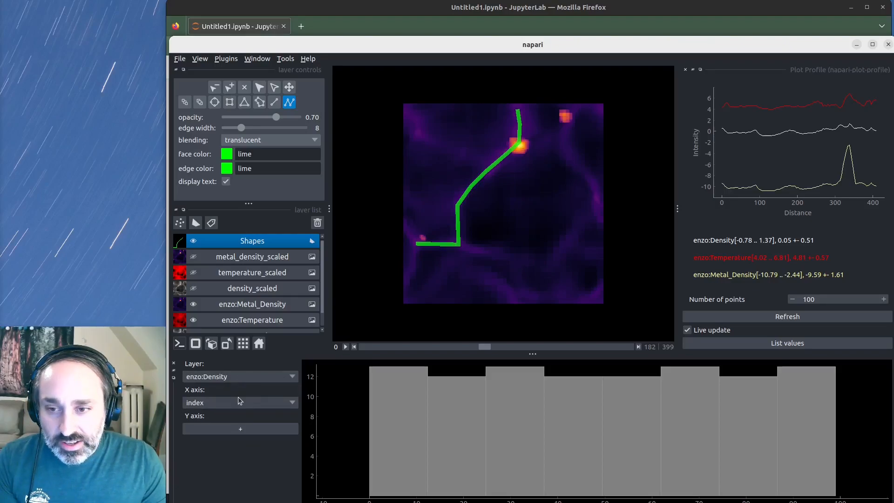
pyautogui.click(237, 400)
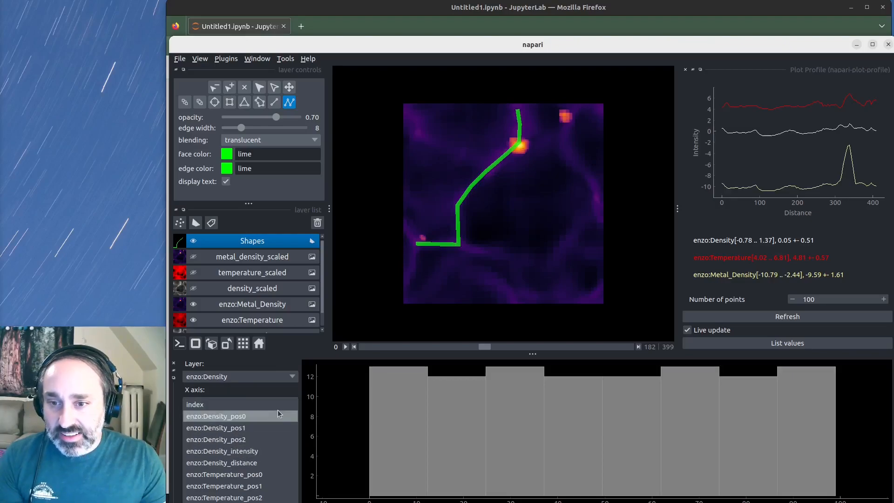
pyautogui.click(253, 453)
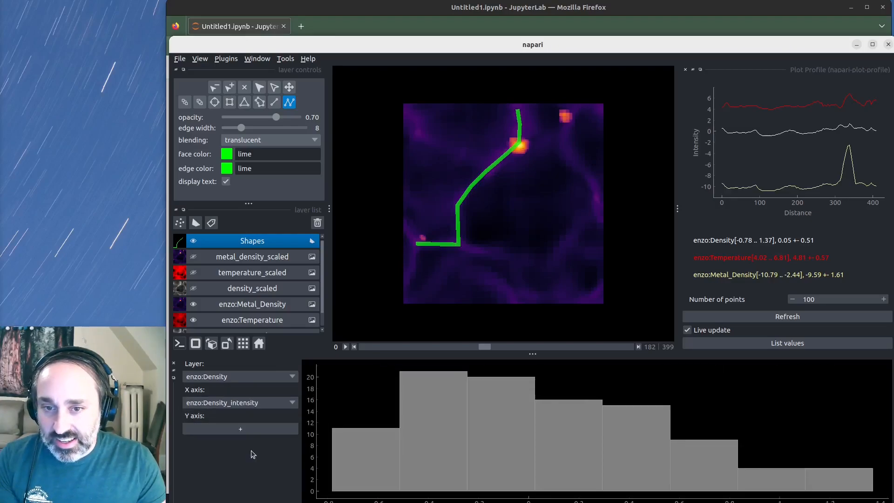
# - View the histograms of enzo:Temperature_intensity and enzo:Metal_Density_intensity in the Property Plotter
pyautogui.click(243, 403)
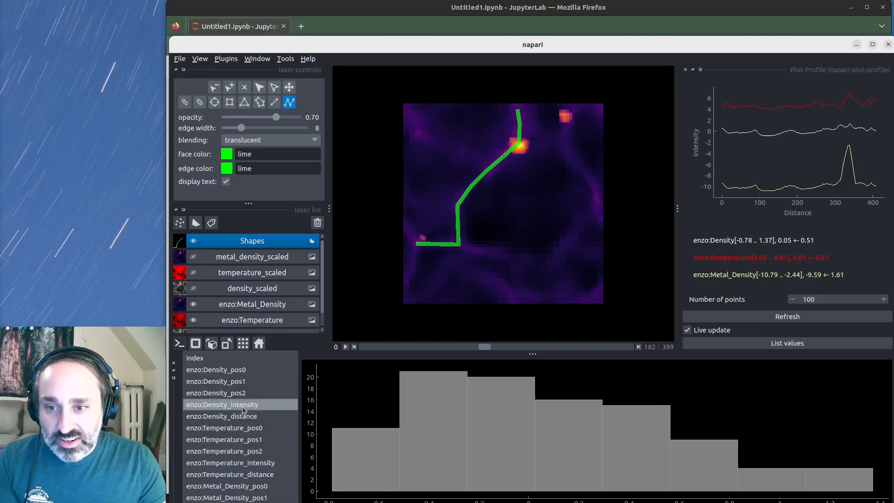
pyautogui.click(242, 470)
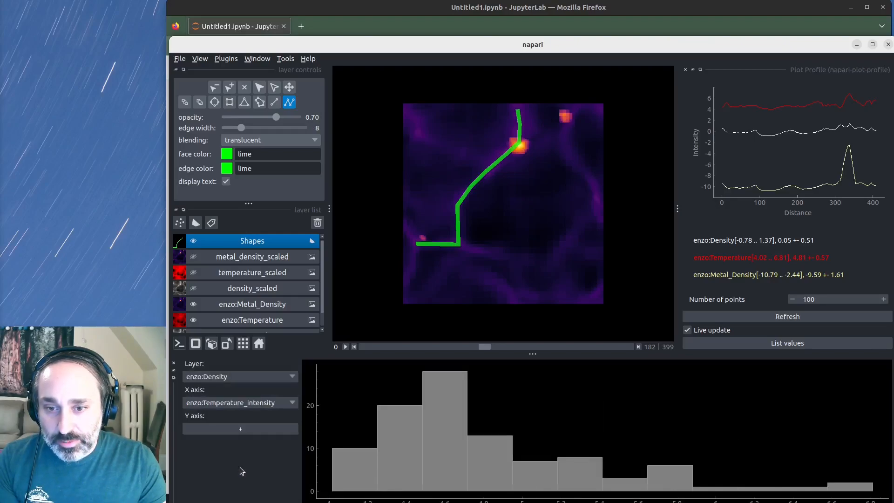
pyautogui.click(242, 380)
pyautogui.click(242, 380)
pyautogui.click(246, 404)
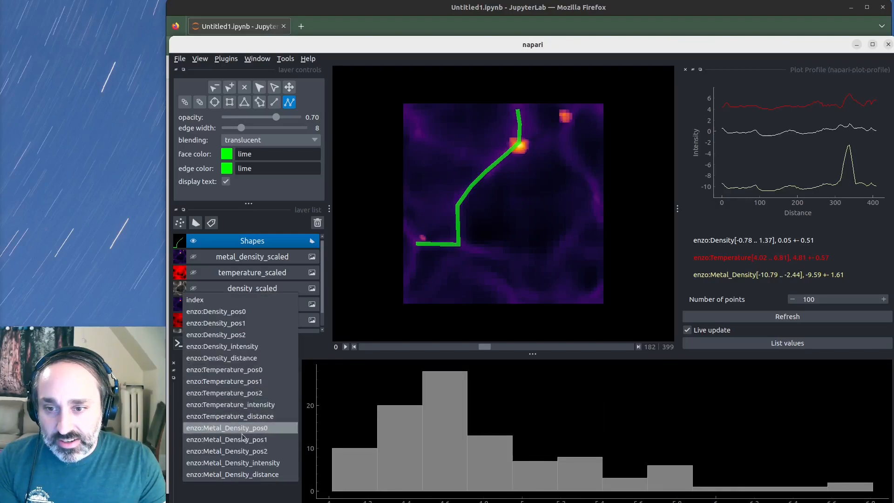
pyautogui.click(241, 463)
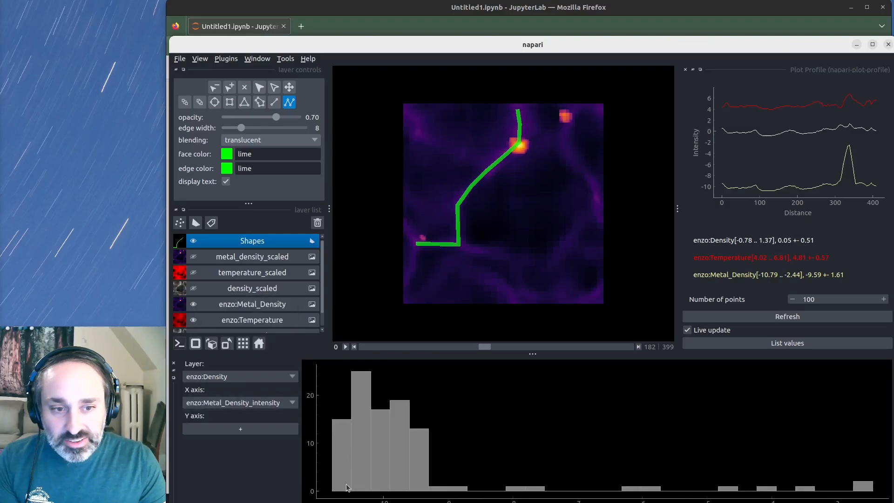
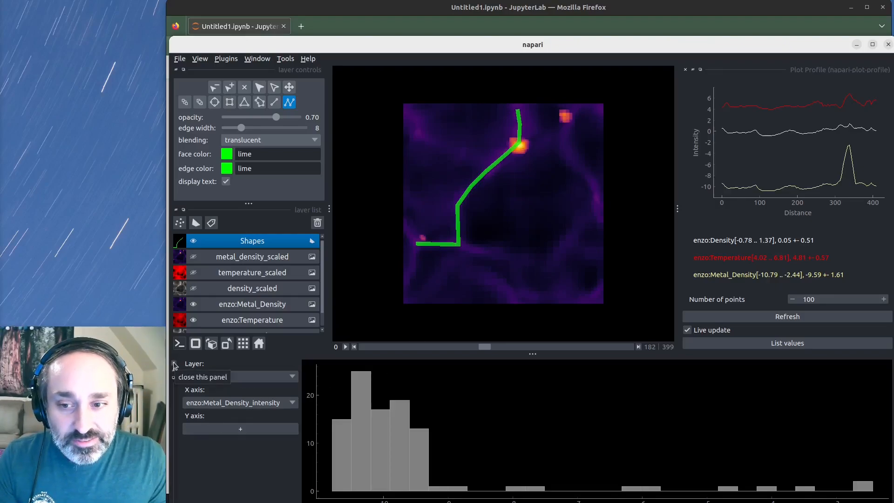
pyautogui.moveTo(644, 502)
pyautogui.mouseDown()
pyautogui.moveTo(644, 479)
pyautogui.moveTo(636, 501)
pyautogui.mouseUp()
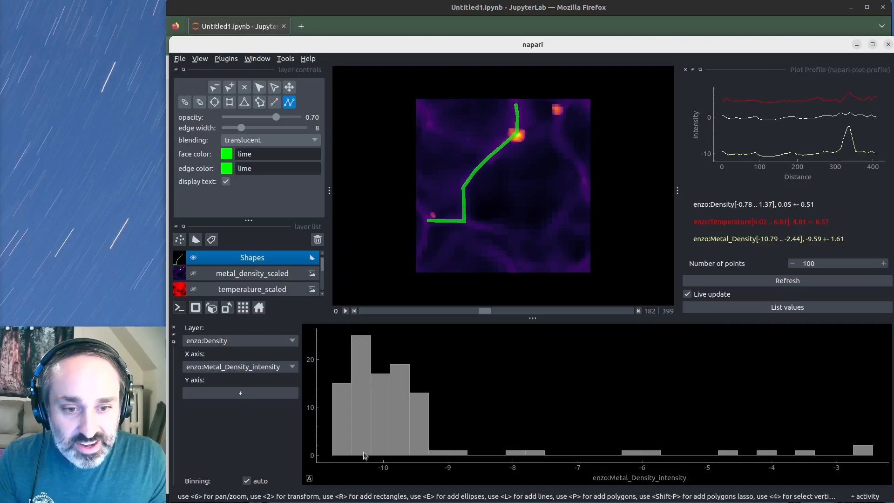
pyautogui.moveTo(300, 502); pyautogui.dragTo(301, 495)
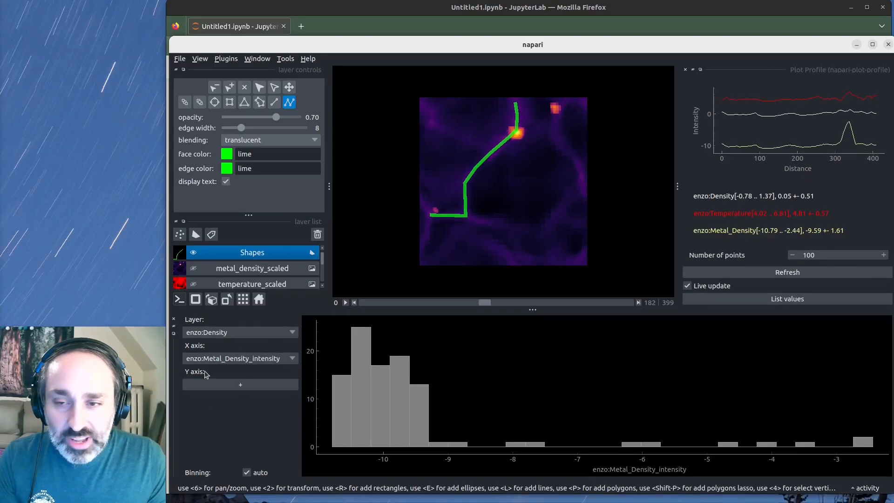
# - Close the Property Plotter and Plot Profile panels, and delete the path from the Shapes layer
pyautogui.click(173, 320)
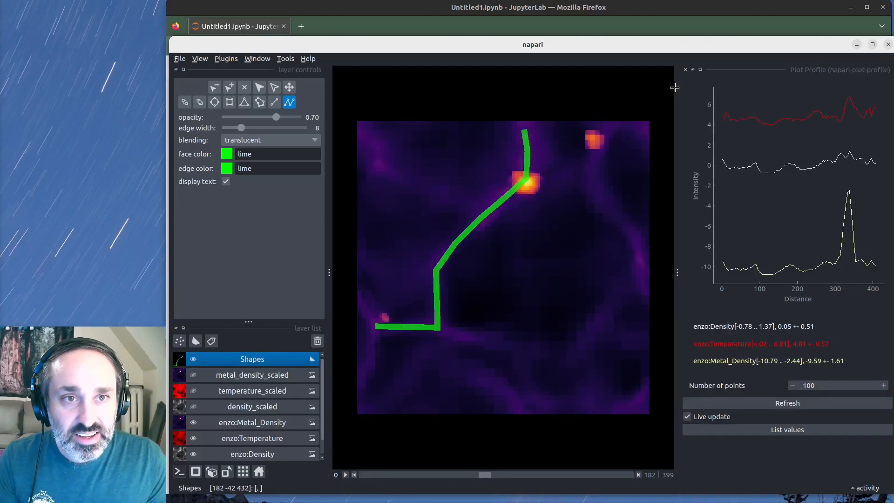
pyautogui.click(685, 69)
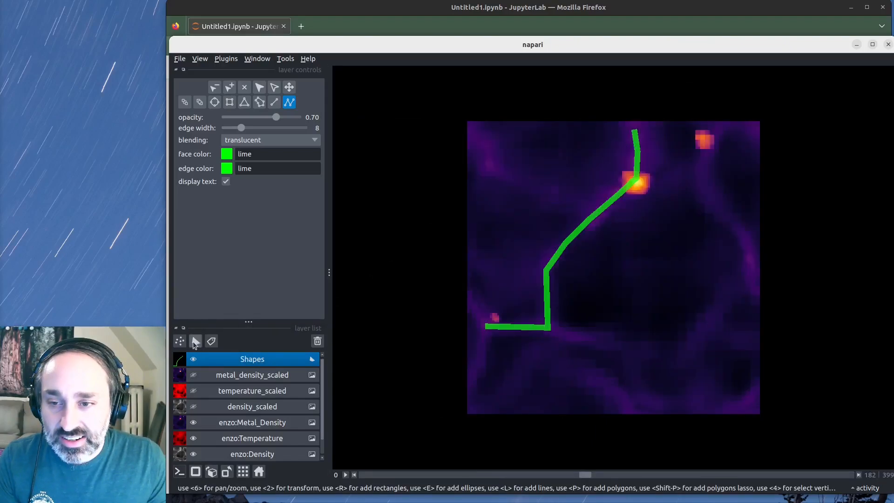
pyautogui.doubleClick(223, 362)
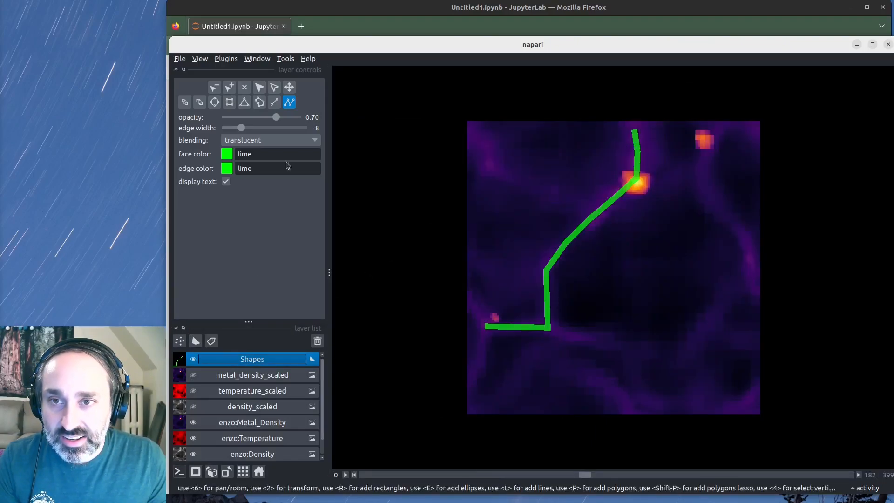
pyautogui.click(275, 88)
pyautogui.moveTo(508, 177); pyautogui.dragTo(666, 366)
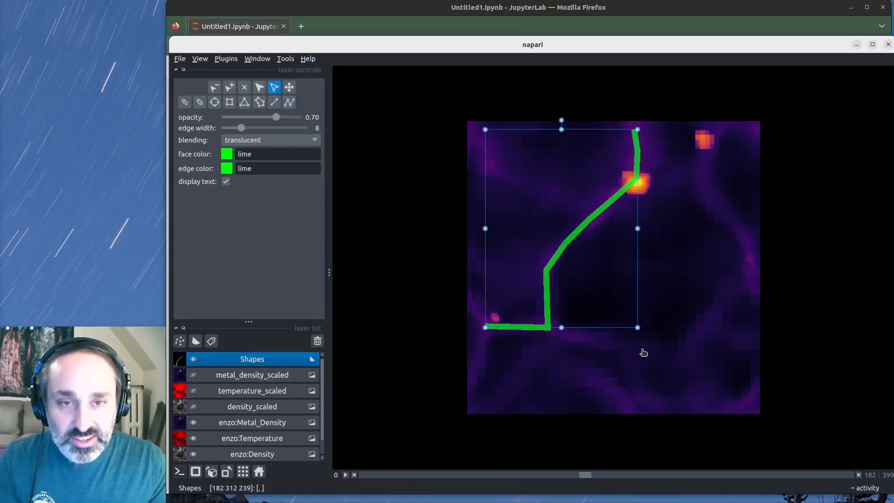
pyautogui.press('Delete')
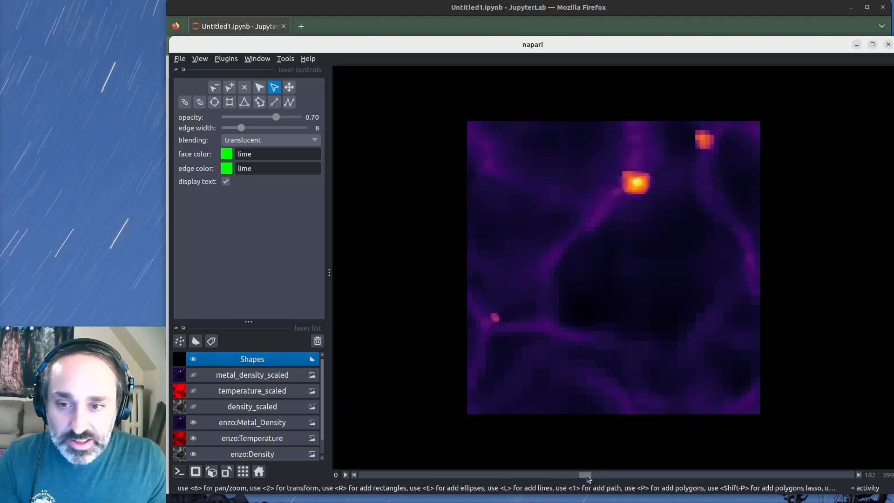
# - Go to slice 1 and hide the enzo:Temperature and enzo:Density layers
pyautogui.moveTo(588, 477); pyautogui.dragTo(368, 492)
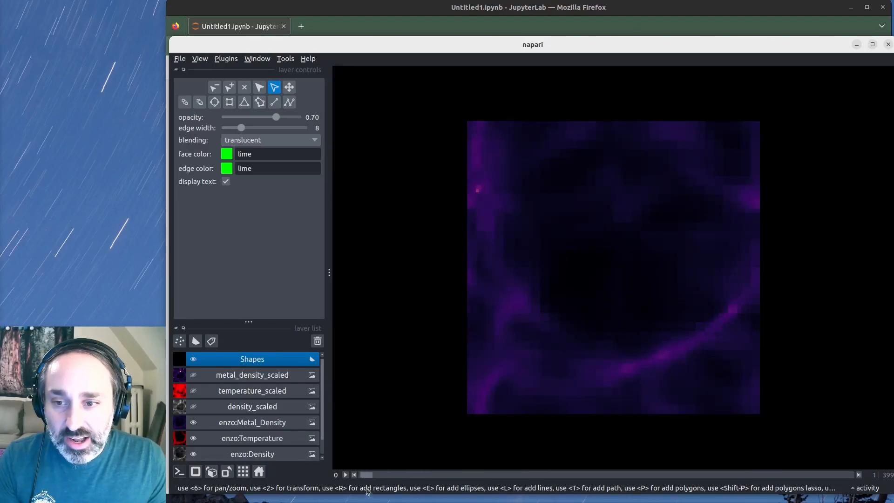
pyautogui.click(193, 438)
pyautogui.click(193, 456)
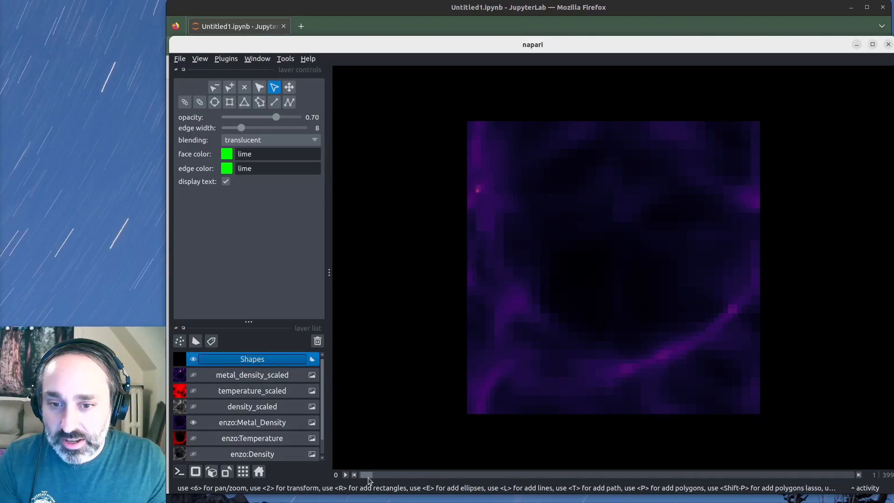
# - Add a points layer with Shapes hidden, and place three points along the lower filament on slice 1
pyautogui.click(179, 342)
pyautogui.doubleClick(191, 365)
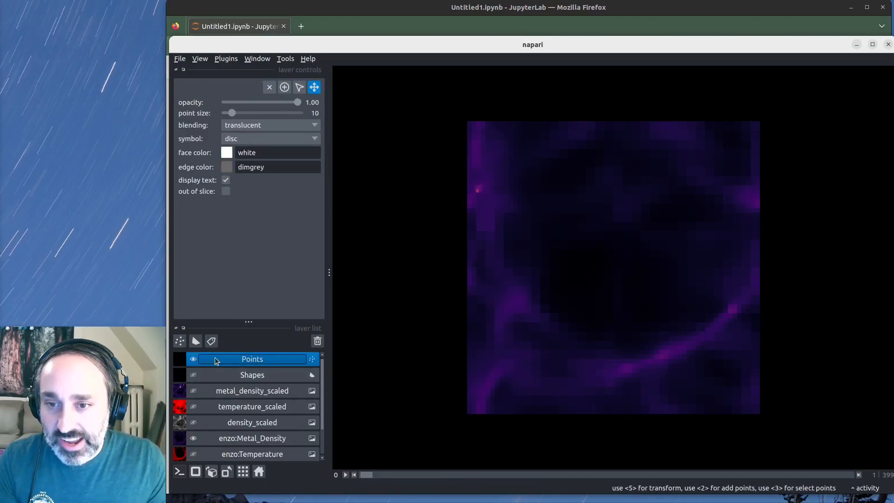
pyautogui.click(286, 92)
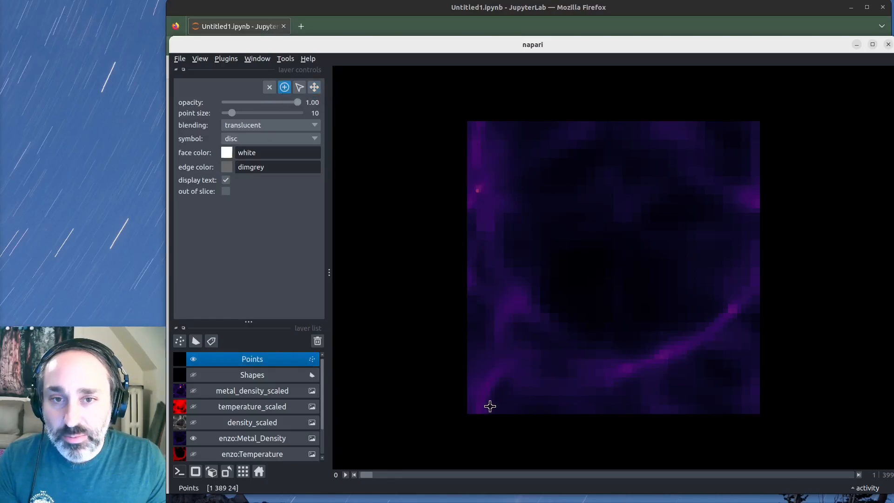
pyautogui.click(625, 368)
pyautogui.click(650, 363)
pyautogui.click(668, 355)
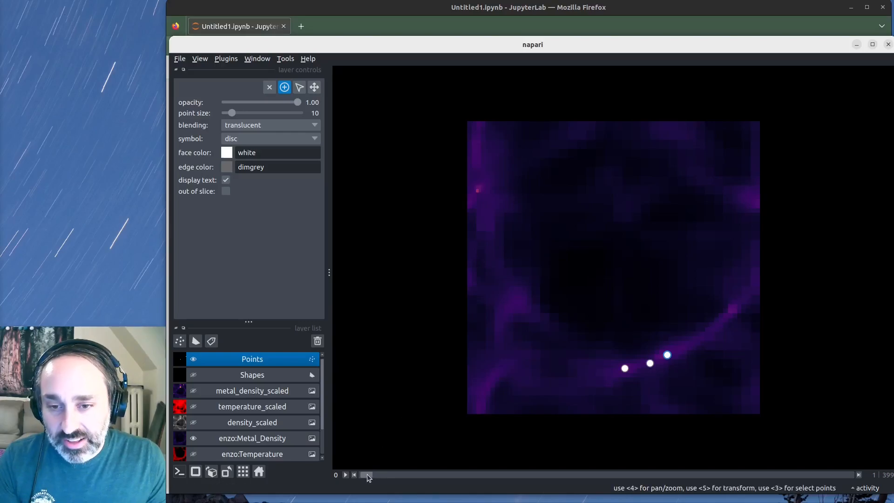
# - Go to slice 24 and place five points along the lower-right filament
pyautogui.moveTo(367, 474); pyautogui.dragTo(394, 474)
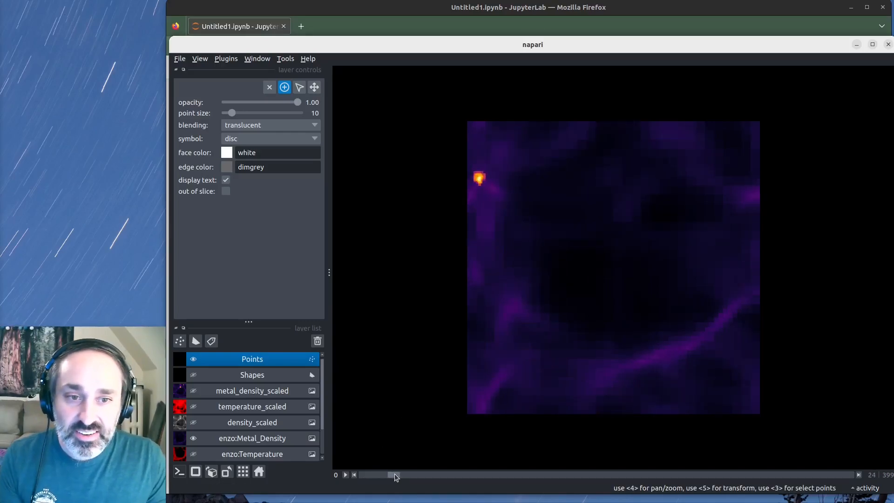
pyautogui.click(657, 360)
pyautogui.click(667, 356)
pyautogui.click(690, 347)
pyautogui.click(706, 334)
pyautogui.click(722, 324)
# - Go to slice 37 and place eight points along the bright lower filament
pyautogui.moveTo(394, 474); pyautogui.dragTo(411, 475)
pyautogui.click(637, 367)
pyautogui.click(648, 359)
pyautogui.click(657, 353)
pyautogui.click(666, 348)
pyautogui.click(678, 347)
pyautogui.click(688, 344)
pyautogui.click(705, 334)
pyautogui.click(711, 330)
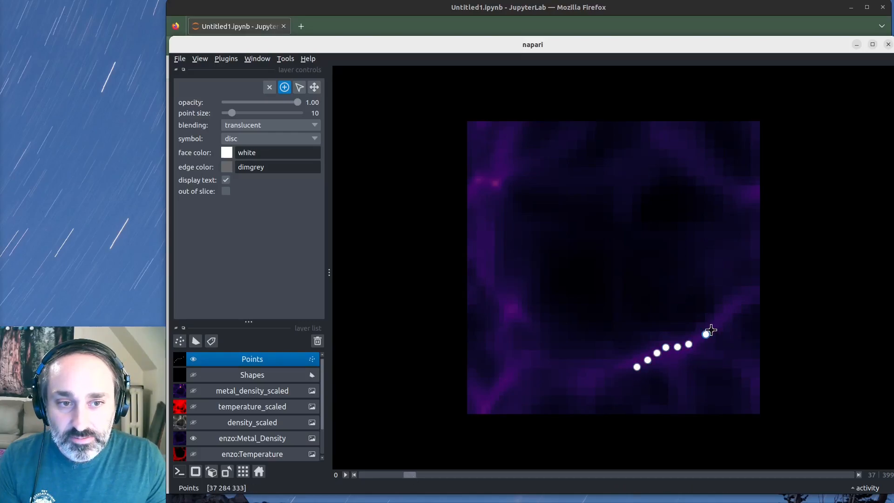
# - Go to slice 66 and place six points along the lower filament
pyautogui.moveTo(409, 476); pyautogui.dragTo(430, 474)
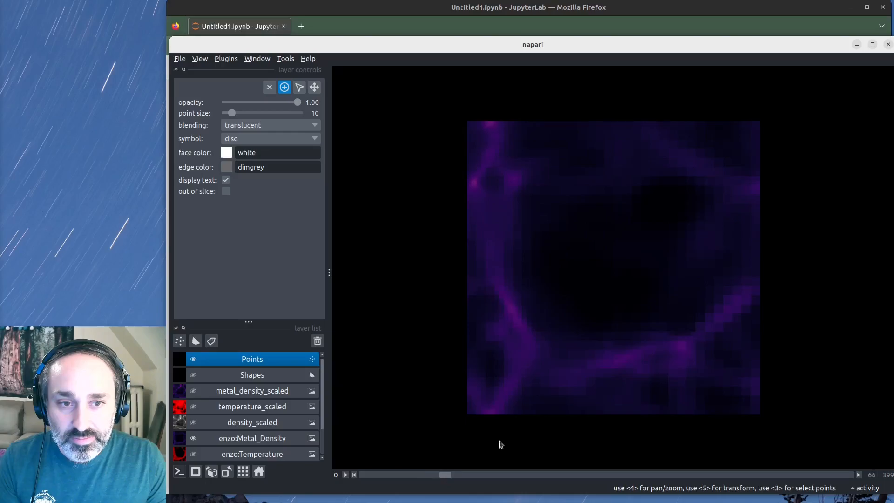
pyautogui.click(614, 362)
pyautogui.click(630, 356)
pyautogui.click(640, 353)
pyautogui.click(658, 351)
pyautogui.click(687, 350)
pyautogui.click(712, 329)
# - Go to slice 91 and place seven points along the lower filament up to its right branch
pyautogui.moveTo(448, 473); pyautogui.dragTo(480, 466)
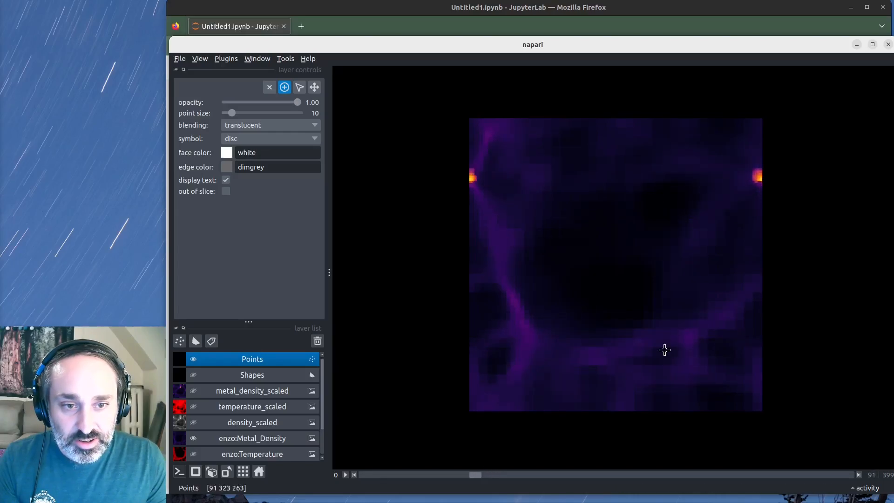
pyautogui.click(604, 354)
pyautogui.click(621, 352)
pyautogui.click(640, 345)
pyautogui.click(664, 336)
pyautogui.click(674, 336)
pyautogui.click(685, 335)
pyautogui.click(728, 308)
# - Advance to a slice between 91 and 140 and place more points along the lower filament
pyautogui.moveTo(473, 475); pyautogui.dragTo(497, 475)
pyautogui.click(605, 354)
pyautogui.click(638, 340)
pyautogui.moveTo(666, 333); pyautogui.dragTo(676, 333)
pyautogui.click(729, 320)
pyautogui.click(679, 331)
pyautogui.click(699, 333)
# - Go to slice 140 and place two points at the filament's end and two more on the lower right
pyautogui.moveTo(498, 475); pyautogui.dragTo(535, 475)
pyautogui.click(623, 342)
pyautogui.click(638, 339)
pyautogui.click(713, 332)
pyautogui.click(725, 322)
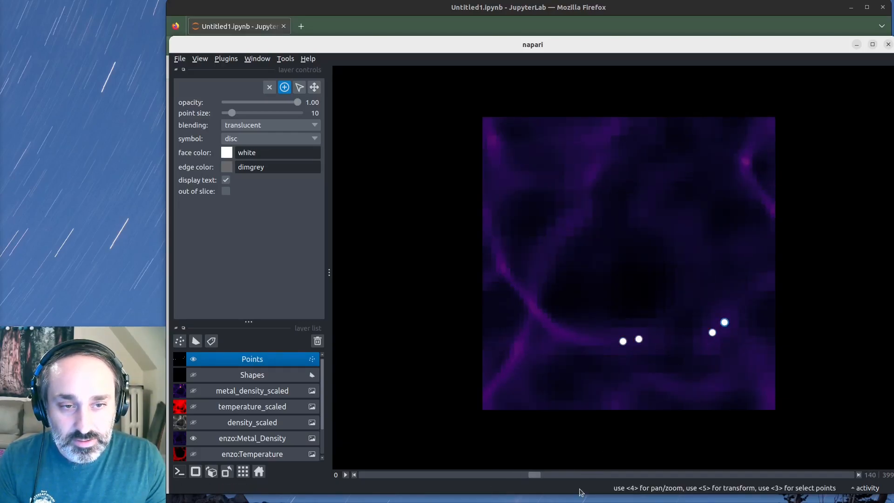
# - Advance past slice 140 and place points up the lower-right filament and along the lower middle one
pyautogui.moveTo(535, 475); pyautogui.dragTo(588, 471)
pyautogui.click(716, 332)
pyautogui.click(729, 315)
pyautogui.click(745, 290)
pyautogui.moveTo(597, 332); pyautogui.dragTo(588, 331)
pyautogui.click(590, 333)
pyautogui.click(608, 336)
pyautogui.click(625, 341)
pyautogui.click(638, 344)
# - Advance to slice 218, switch the viewer to 3D, and rotate the volume to inspect the placed points
pyautogui.moveTo(583, 475); pyautogui.dragTo(628, 478)
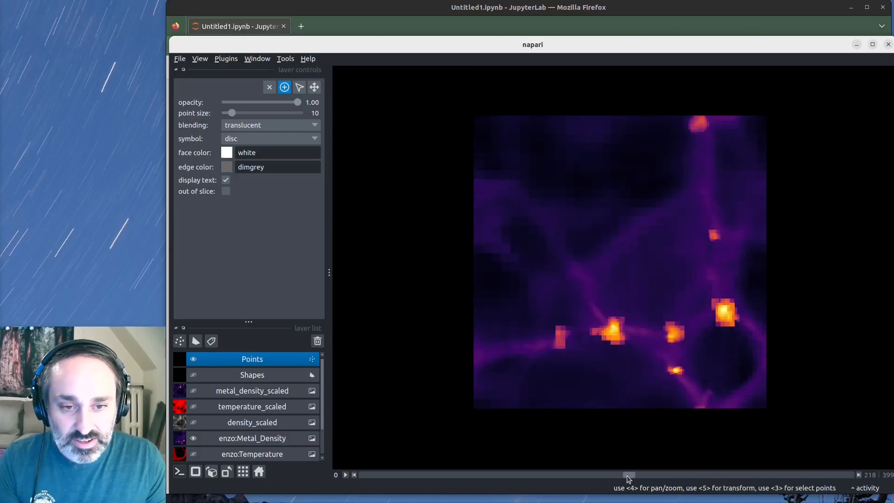
pyautogui.click(196, 472)
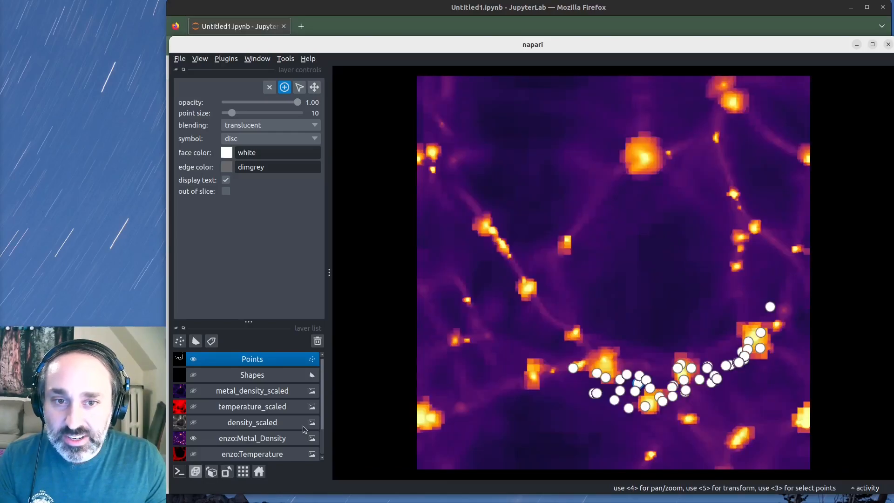
pyautogui.scroll(-2, 554, 391)
pyautogui.moveTo(554, 391); pyautogui.dragTo(456, 354)
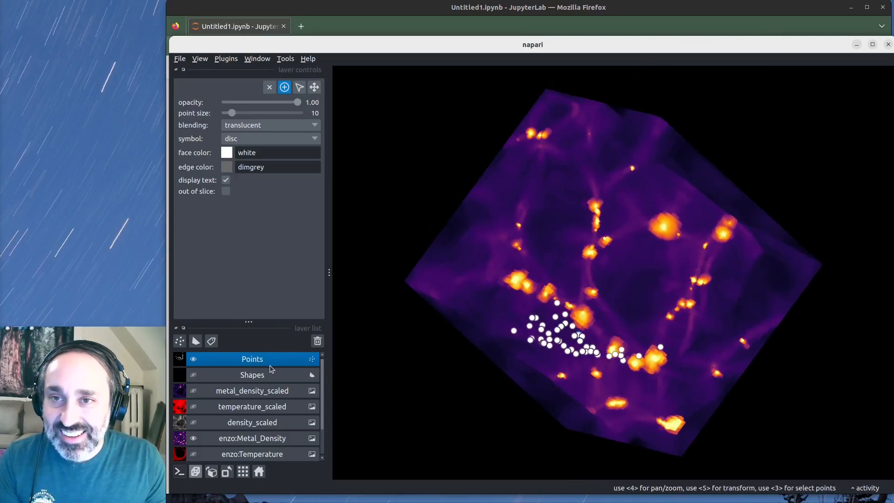
pyautogui.moveTo(669, 317); pyautogui.dragTo(599, 213)
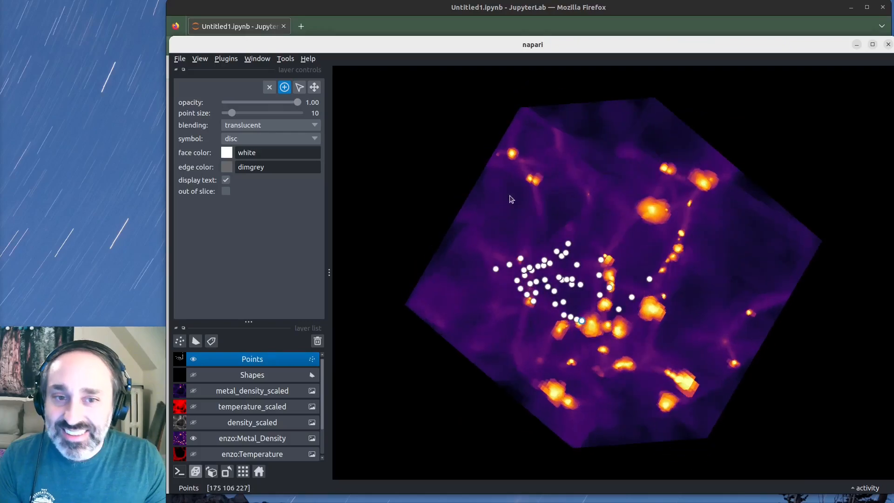
# - Measure intensity at point coordinates for the Points layer, using enzo:Density as the intensity image
pyautogui.click(263, 61)
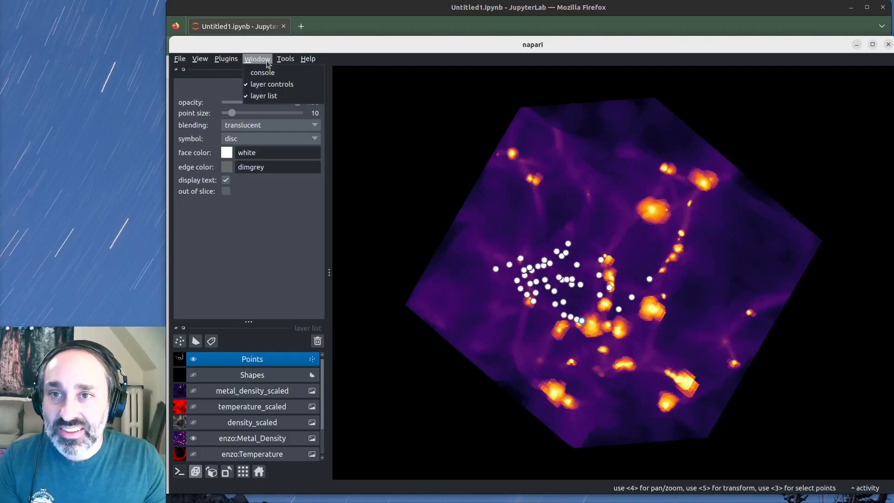
pyautogui.moveTo(285, 59)
pyautogui.moveTo(353, 155)
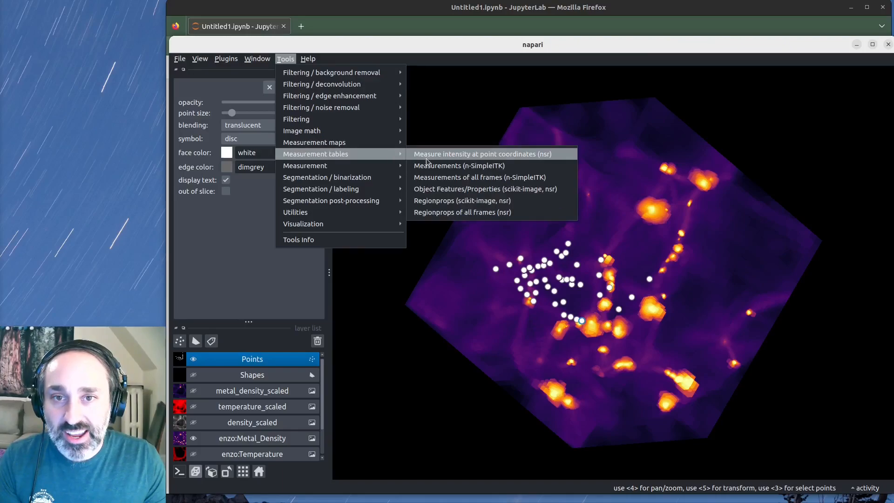
pyautogui.click(478, 158)
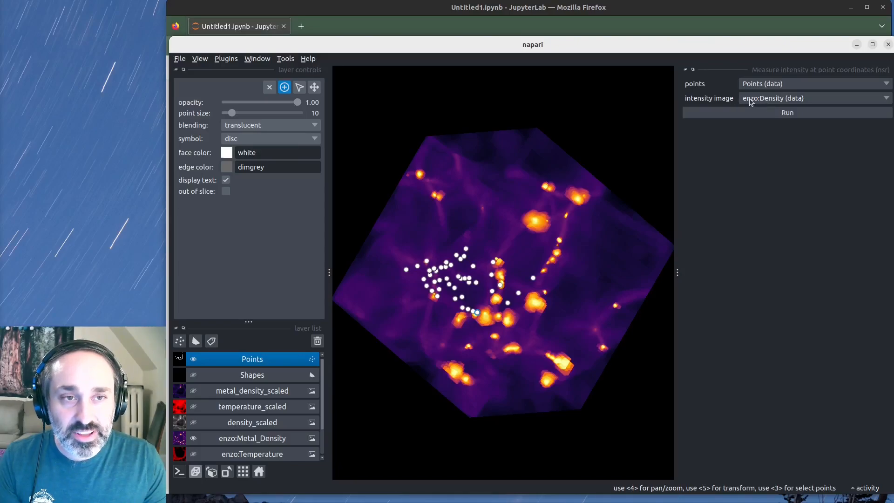
pyautogui.click(746, 116)
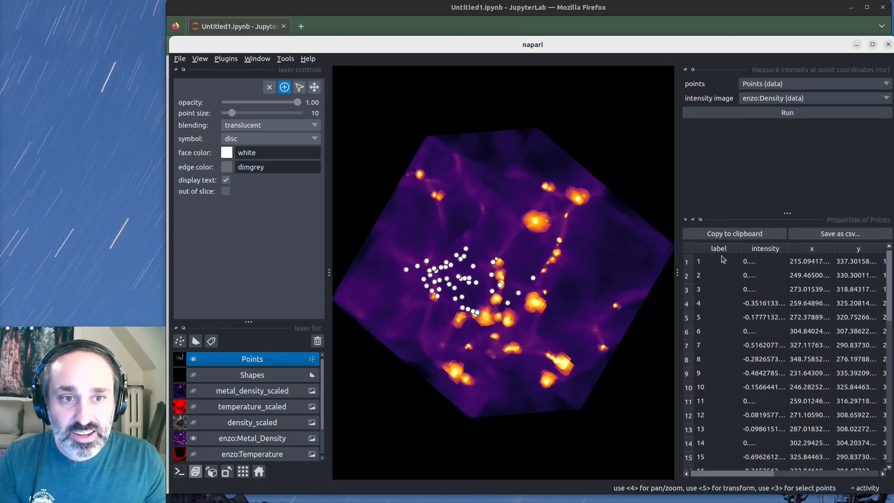
# - Look through the Points properties table and widen the intensity column to fit its full values
pyautogui.scroll(-5, 766, 269)
pyautogui.scroll(5, 792, 275)
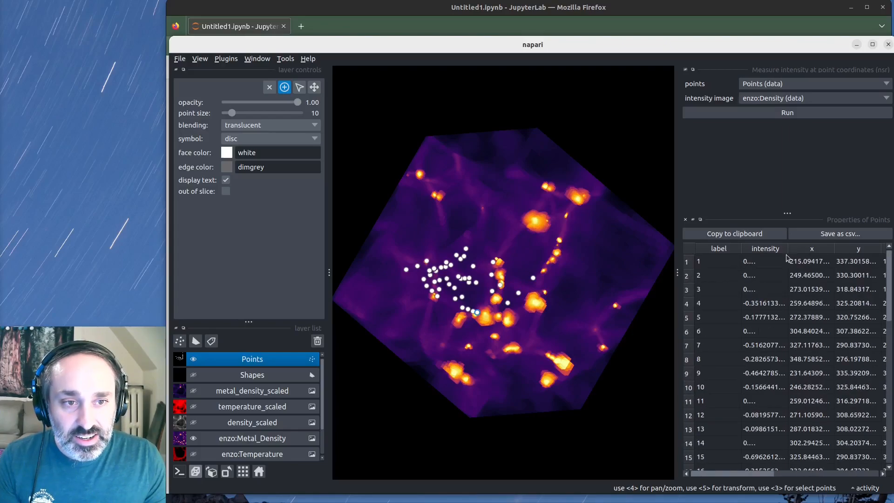
pyautogui.moveTo(752, 478)
pyautogui.mouseDown()
pyautogui.moveTo(861, 477)
pyautogui.moveTo(738, 470)
pyautogui.mouseUp()
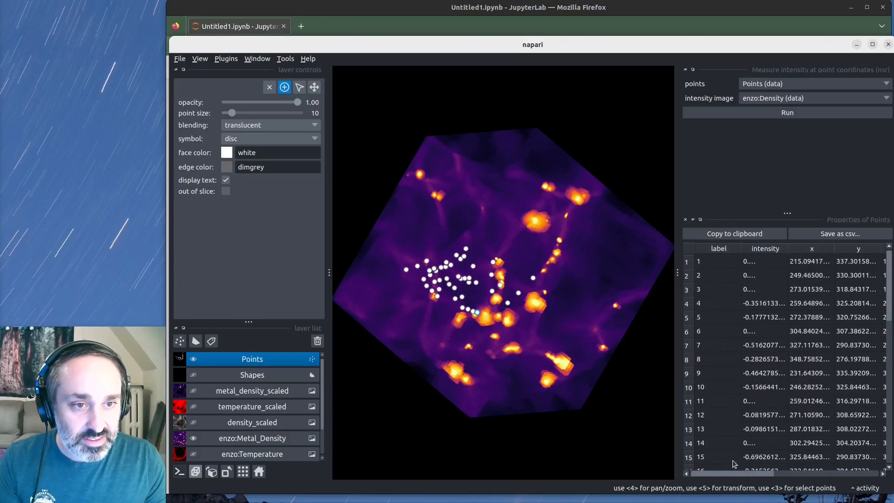
pyautogui.moveTo(784, 249); pyautogui.dragTo(797, 251)
pyautogui.doubleClick(788, 249)
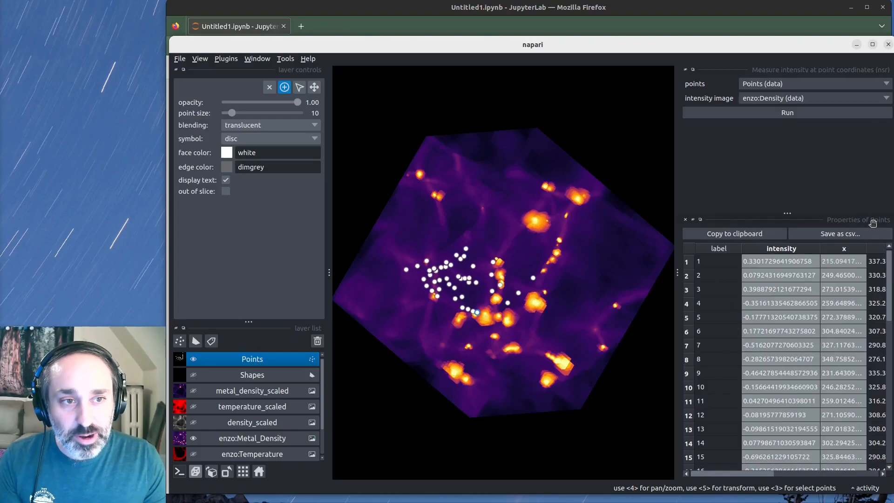
# - Switch to the JupyterLab notebook and run v.layers in the empty cell at its end
pyautogui.click(528, 1)
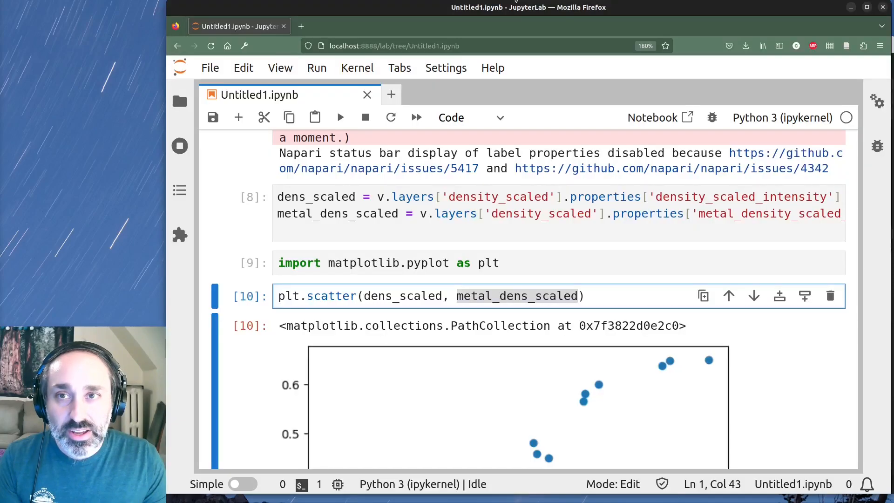
pyautogui.scroll(-10, 409, 362)
pyautogui.click(311, 170)
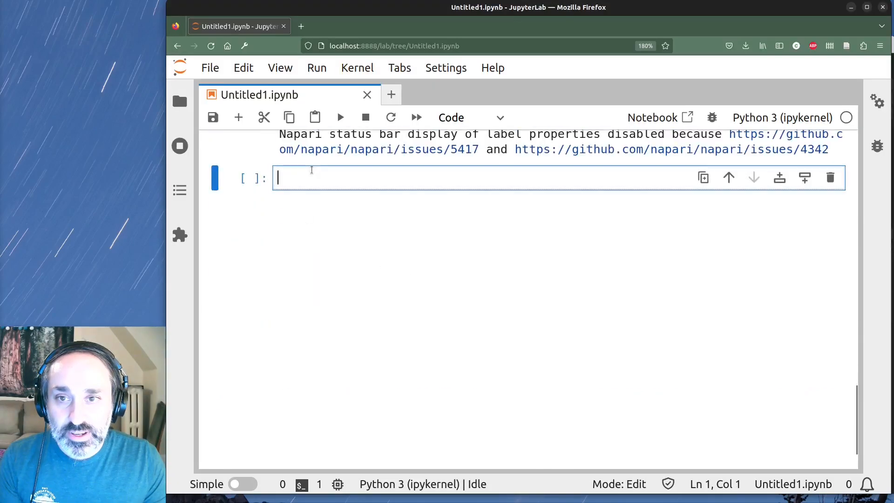
pyautogui.write('v.layers')
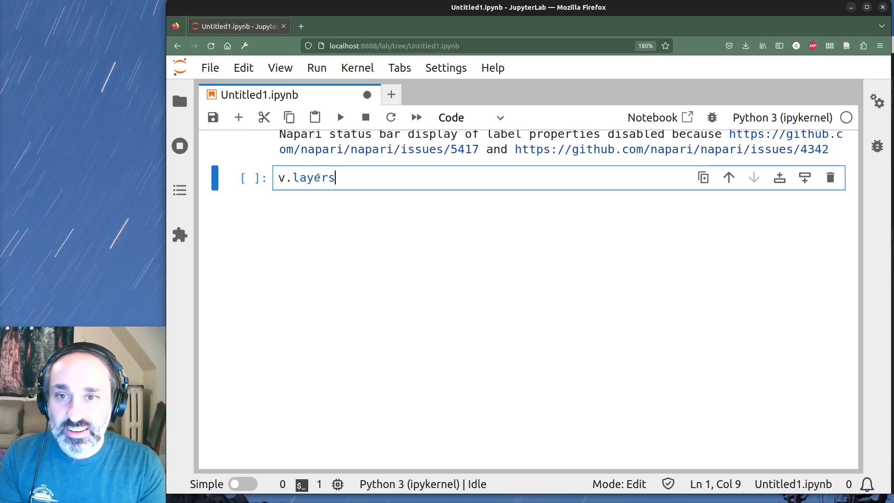
pyautogui.hotkey('shift', 'Return')
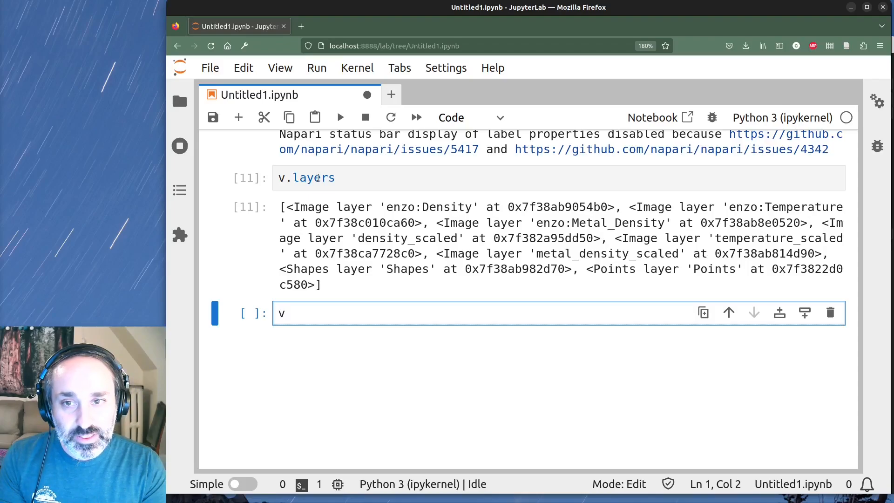
# - Run v.layers[-1].properties in the next cell and look through the printed intensity and coordinate arrays
pyautogui.click(585, 270)
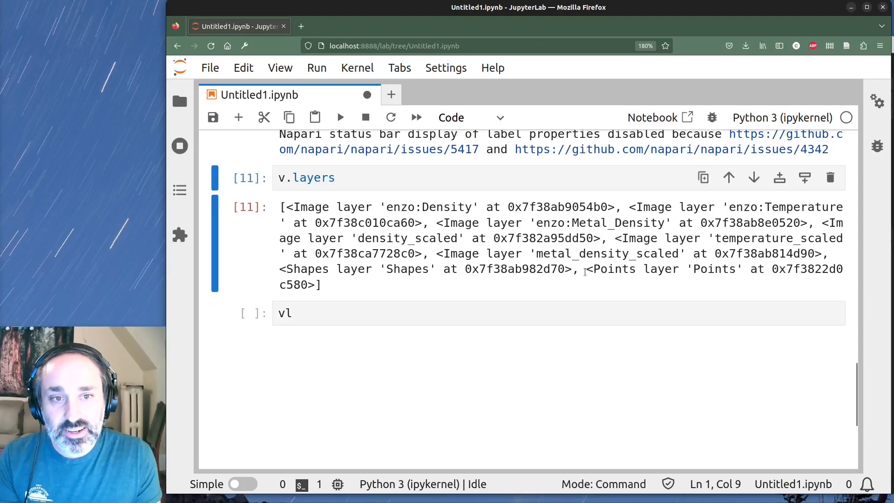
pyautogui.moveTo(585, 274); pyautogui.dragTo(590, 290)
pyautogui.click(456, 312)
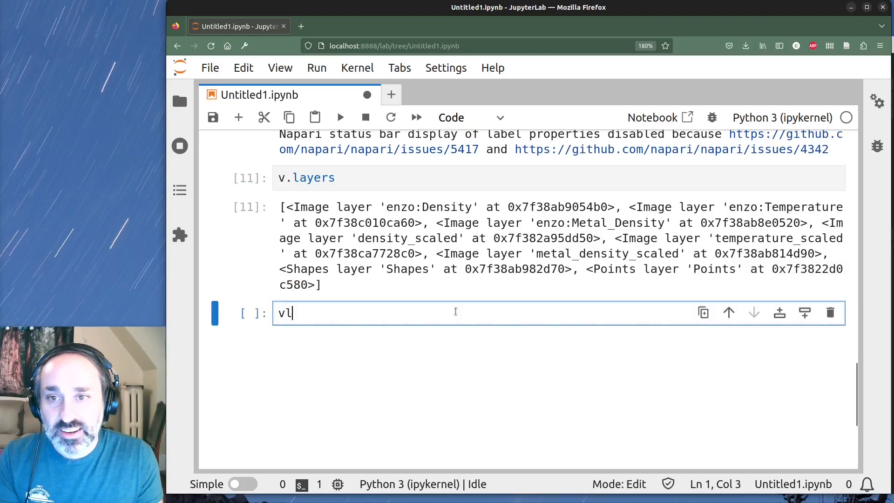
pyautogui.press('BackSpace')
pyautogui.write('.layers')
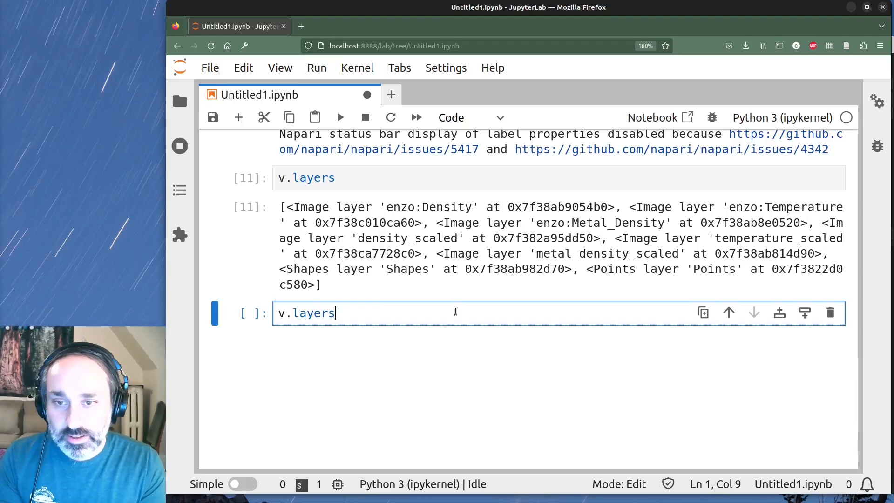
pyautogui.write('[-1].properties')
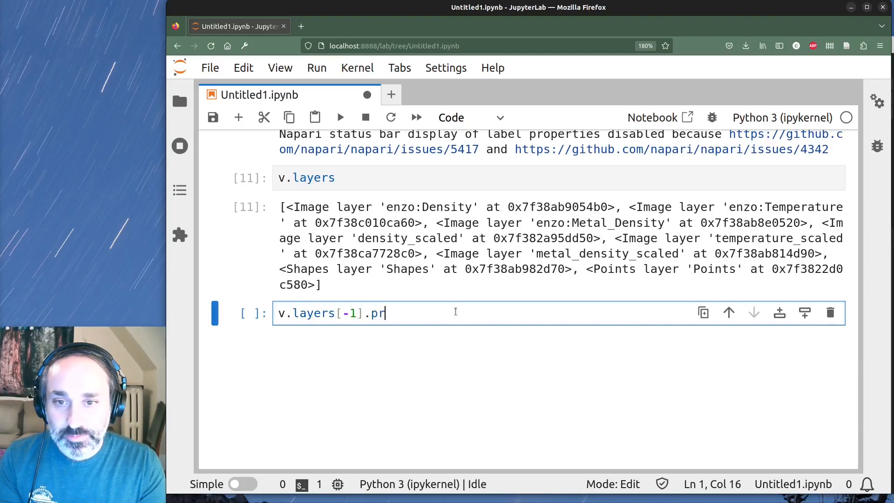
pyautogui.hotkey('shift', 'Return')
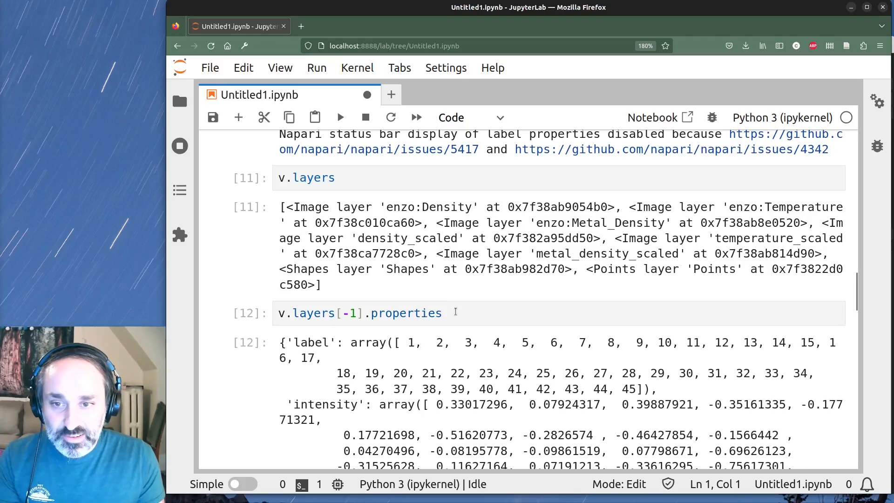
pyautogui.scroll(-3, 357, 252)
pyautogui.scroll(-3, 338, 418)
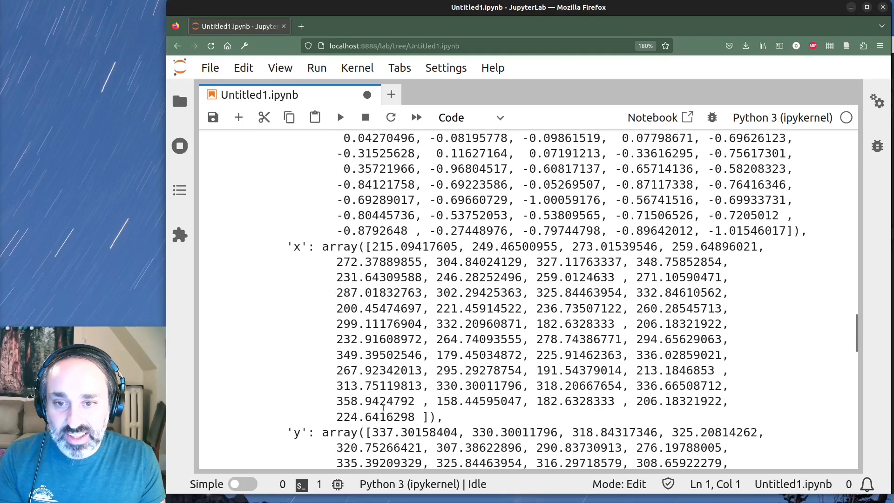
pyautogui.scroll(3, 343, 226)
pyautogui.scroll(-7, 438, 262)
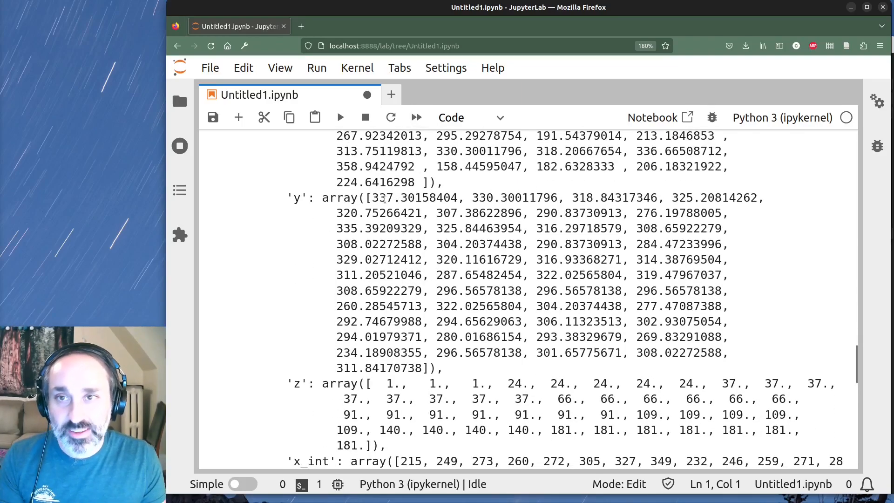
# - Switch back to napari, delete the Points layer, and close the properties table and point-intensity measurement widgets
pyautogui.moveTo(668, 4); pyautogui.dragTo(658, 4)
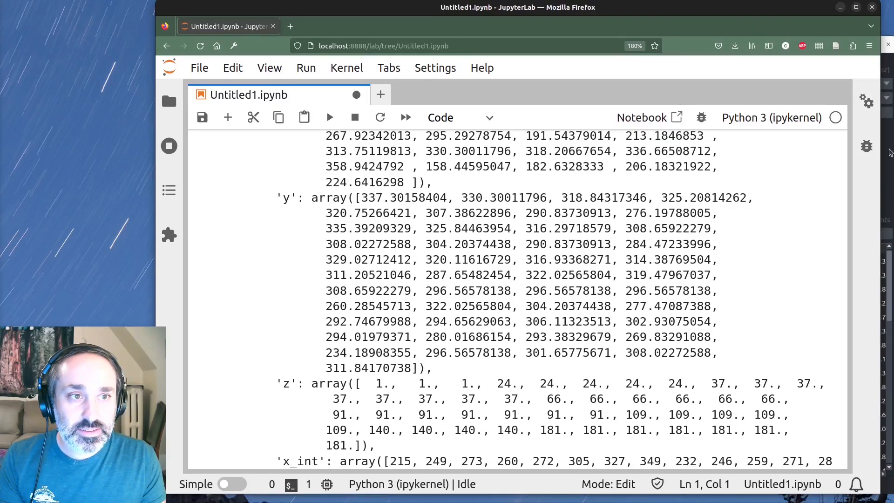
pyautogui.click(890, 153)
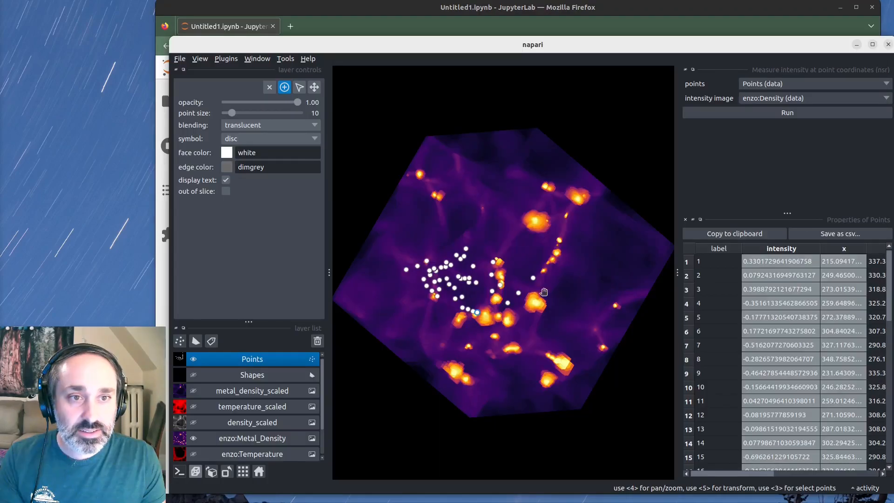
pyautogui.click(317, 344)
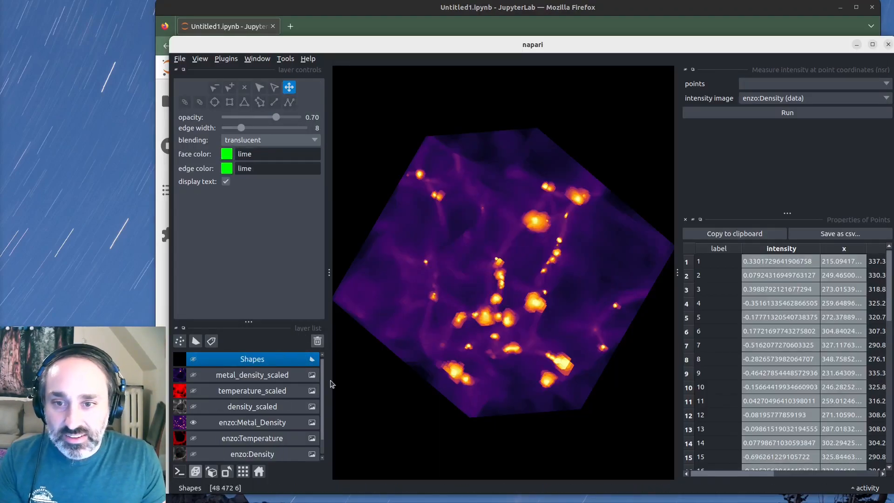
pyautogui.click(686, 220)
pyautogui.click(684, 70)
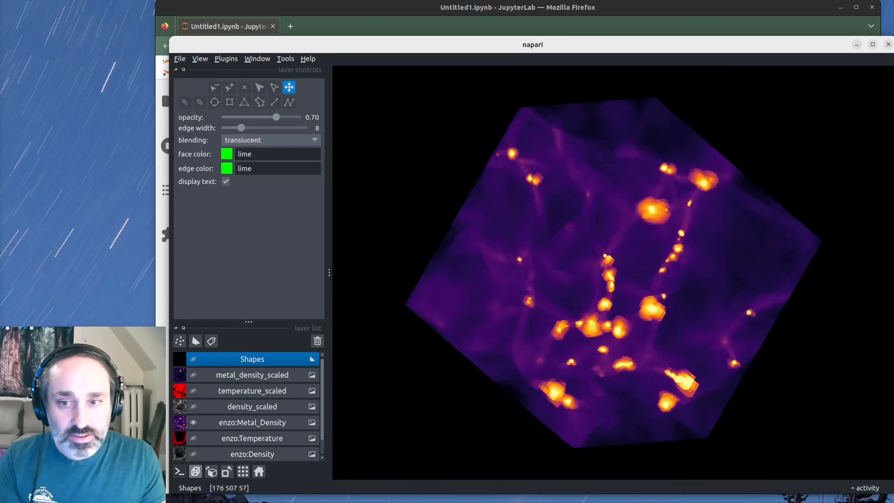
# - Switch the viewer to 2D at slice 337 and make the Shapes layer visible
pyautogui.click(196, 472)
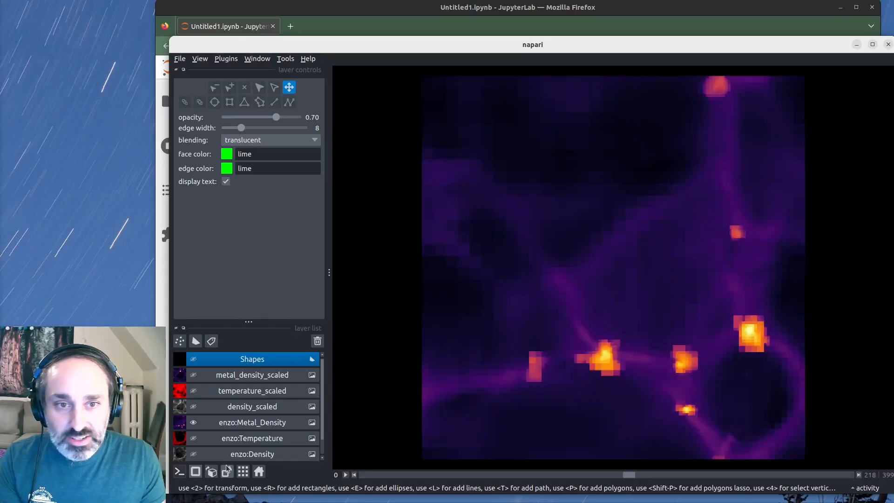
pyautogui.moveTo(635, 478); pyautogui.dragTo(776, 464)
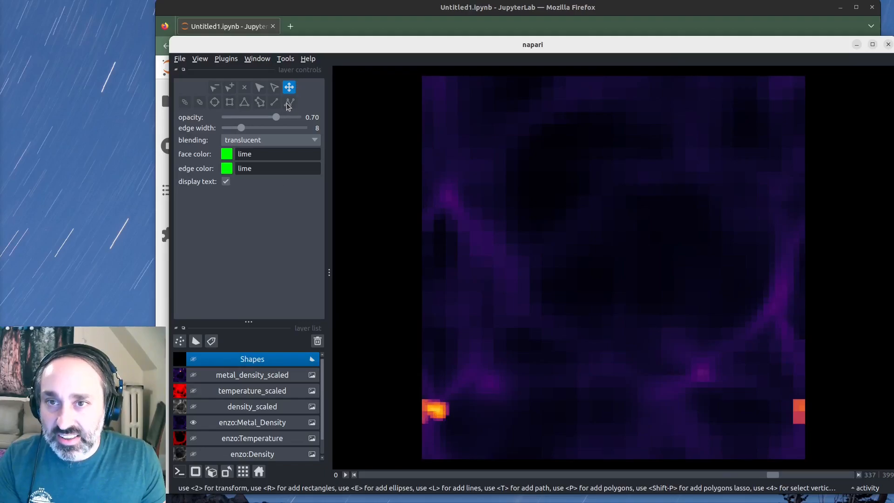
pyautogui.doubleClick(246, 363)
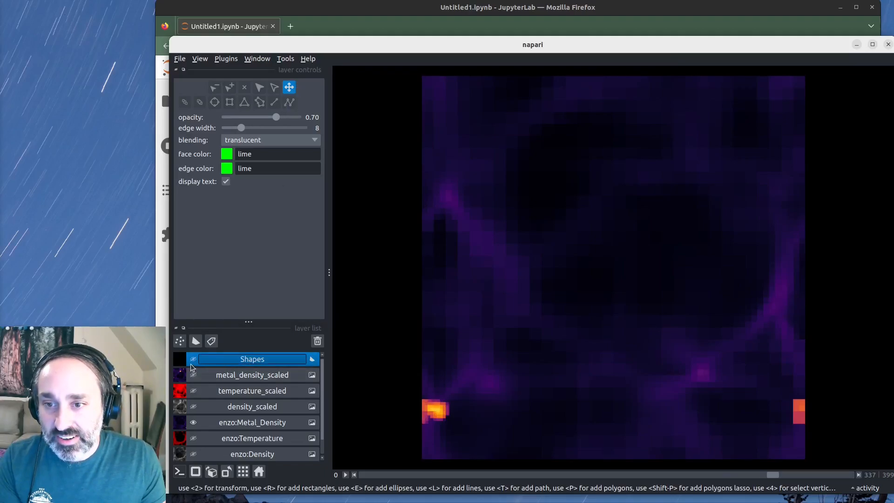
# - Start a path in the Shapes layer at the lower-right filament knot, placing its first vertices on slice 337
pyautogui.click(290, 102)
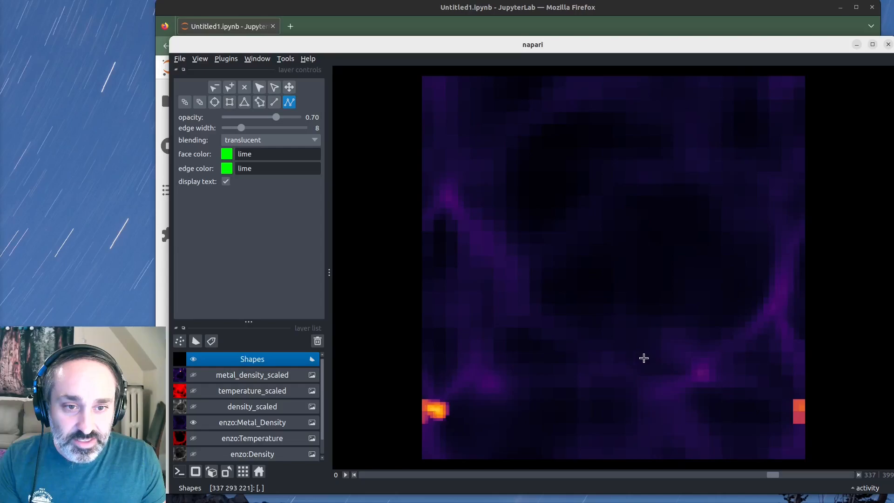
pyautogui.click(704, 371)
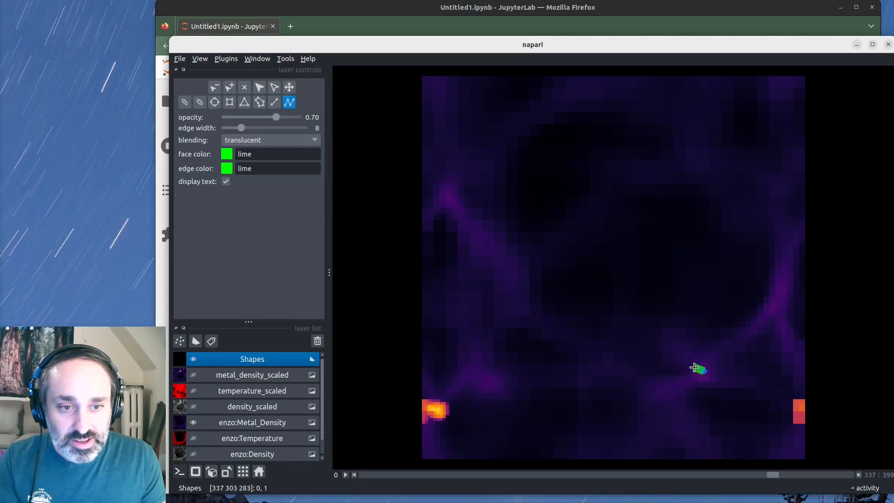
pyautogui.click(695, 367)
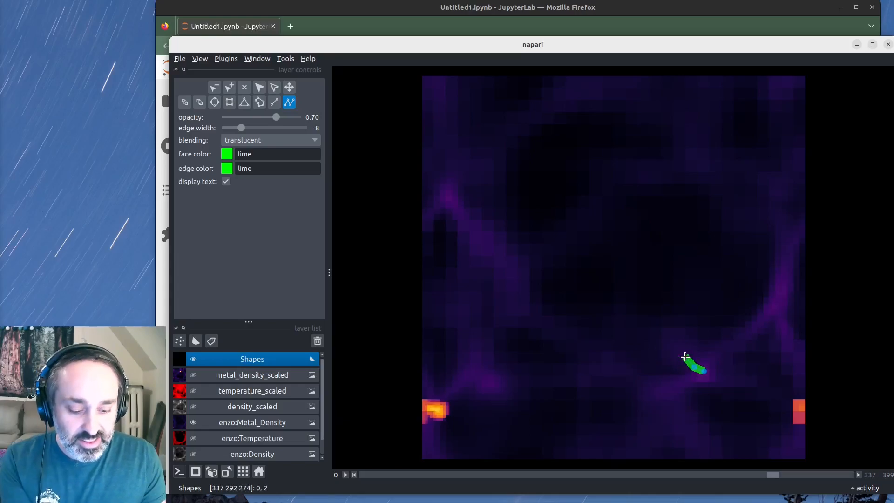
# - Step back through the slices to 312, following the filament for the path's next vertices
pyautogui.press('Left')
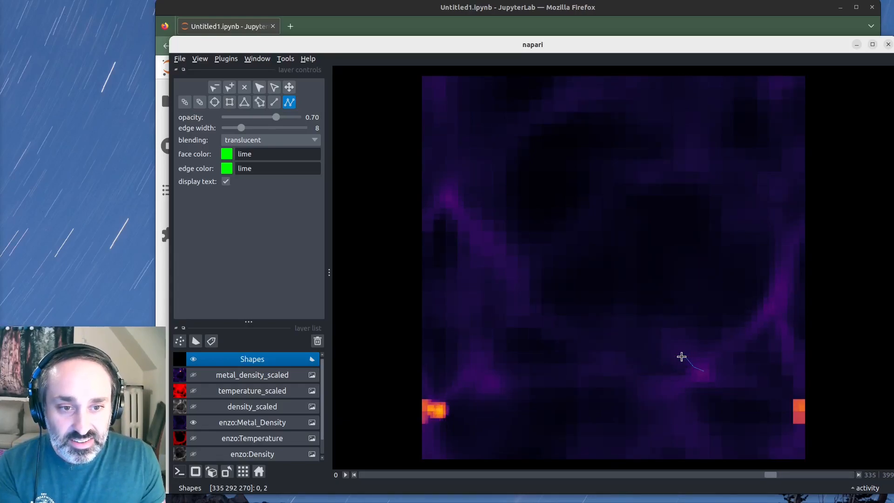
pyautogui.press('Left')
pyautogui.press('Left')
pyautogui.press('Left')
pyautogui.press('Left')
pyautogui.press('Left')
pyautogui.press('Left')
pyautogui.press('Left')
pyautogui.press('Left')
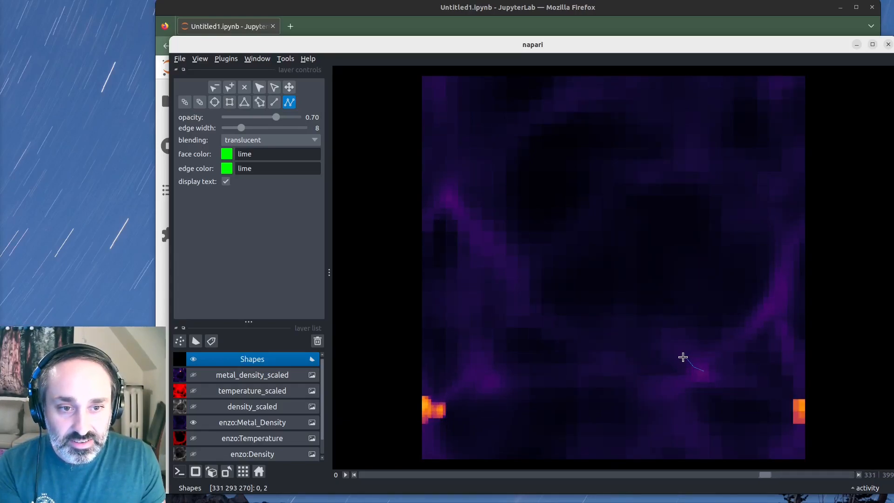
pyautogui.press('Left')
pyautogui.press('Left')
pyautogui.press('Left')
pyautogui.press('Left')
pyautogui.press('Left')
pyautogui.press('Left')
pyautogui.press('Left')
pyautogui.press('Left')
pyautogui.press('Left')
pyautogui.press('Left')
pyautogui.press('Left')
pyautogui.press('Left')
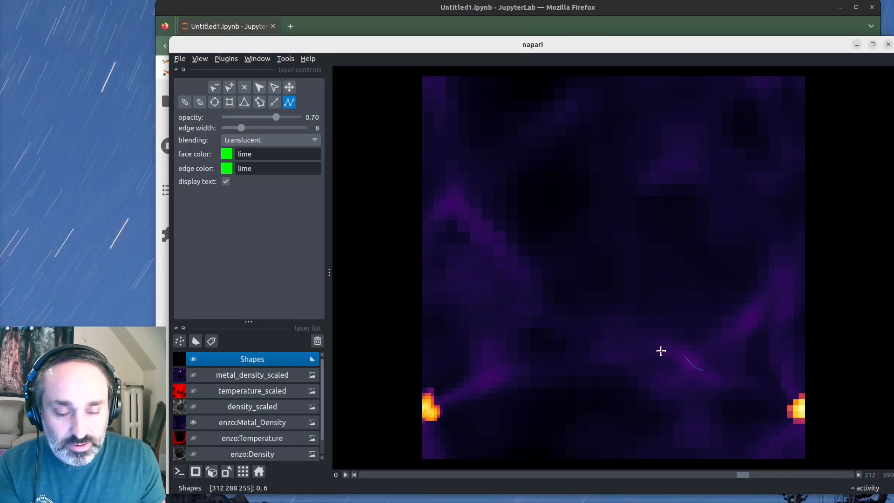
# - Extend the path leftward along the lower filament while stepping back to slice 293
pyautogui.press('Left')
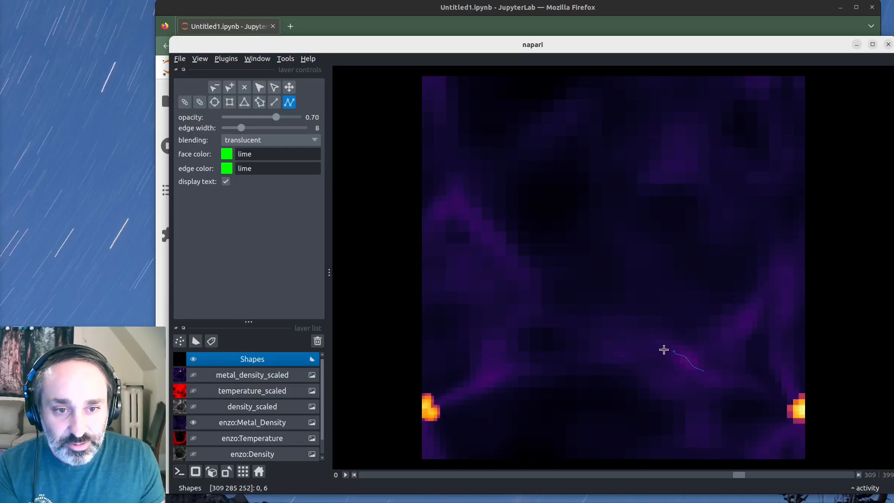
pyautogui.press('Left')
pyautogui.press('Left')
pyautogui.press('Left')
pyautogui.press('Left')
pyautogui.press('Left')
pyautogui.press('Left')
pyautogui.press('Left')
pyautogui.press('Left')
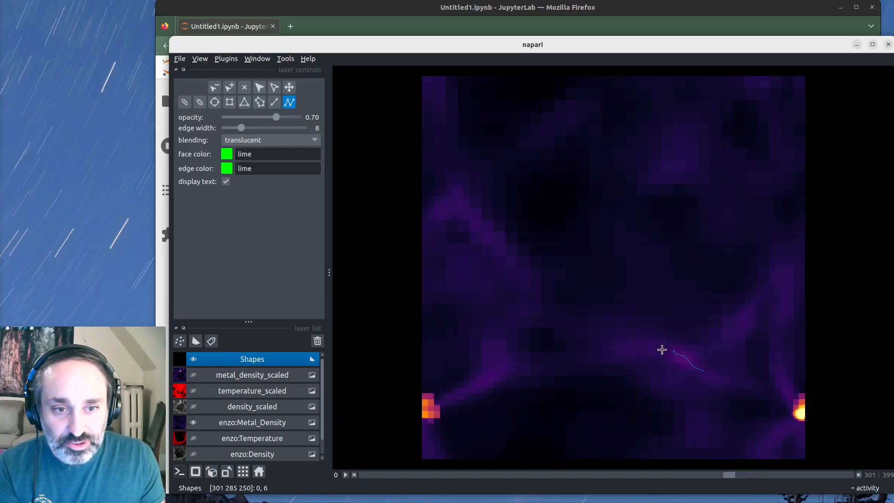
pyautogui.press('Left')
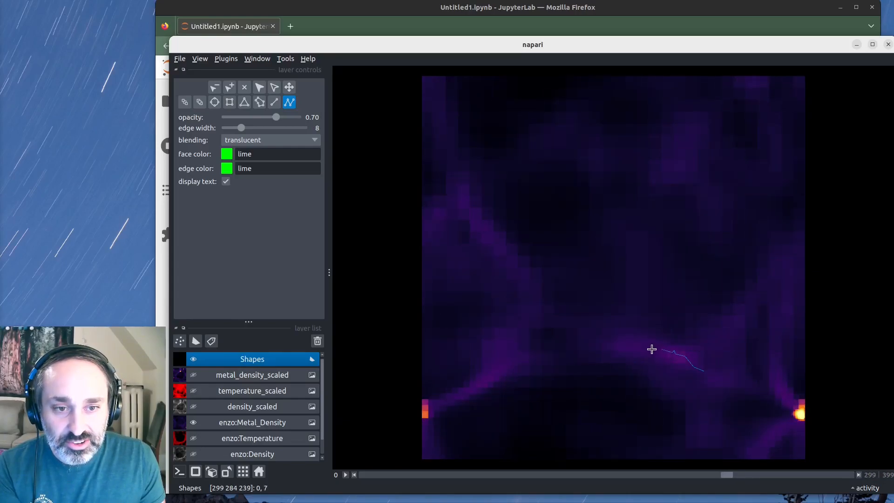
pyautogui.press('Left')
pyautogui.press('Left')
pyautogui.press('Left')
pyautogui.press('Left')
pyautogui.press('Left')
pyautogui.press('Left')
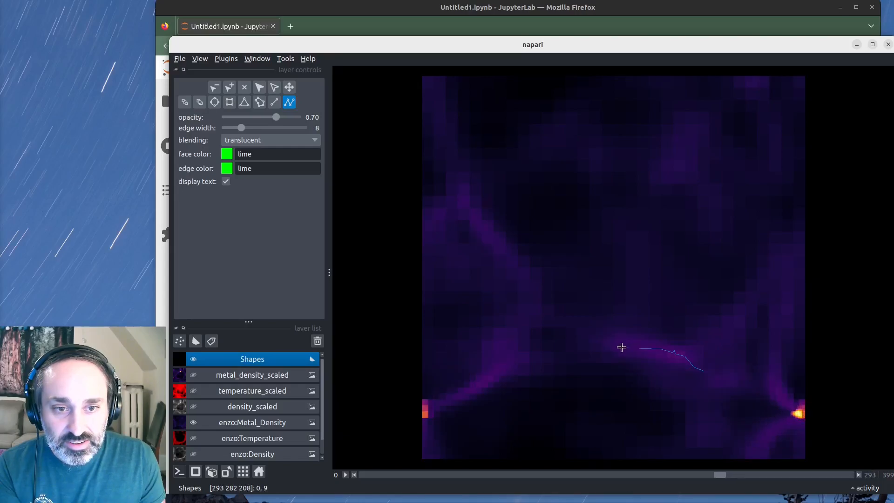
# - Extend the Shapes path leftward along the lower filament while stepping back to slice 287
pyautogui.press('Left')
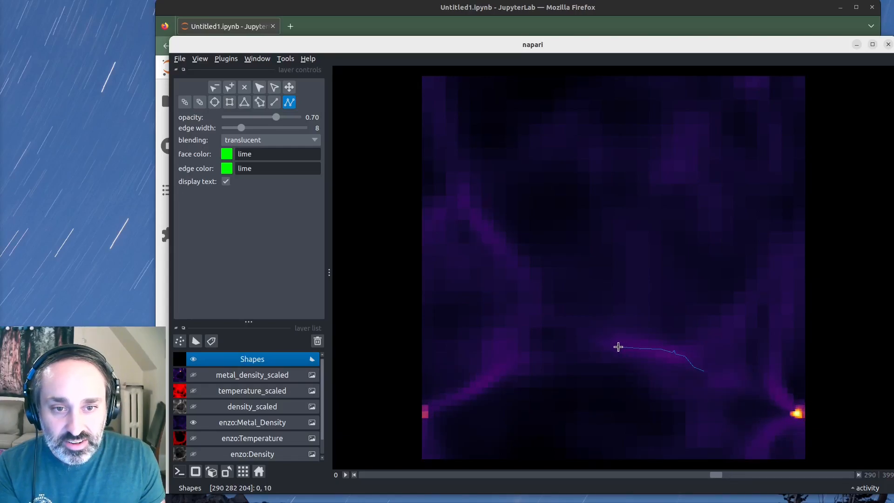
pyautogui.press('Left')
pyautogui.press('Left')
pyautogui.press('Left')
pyautogui.press('Left')
pyautogui.press('Left')
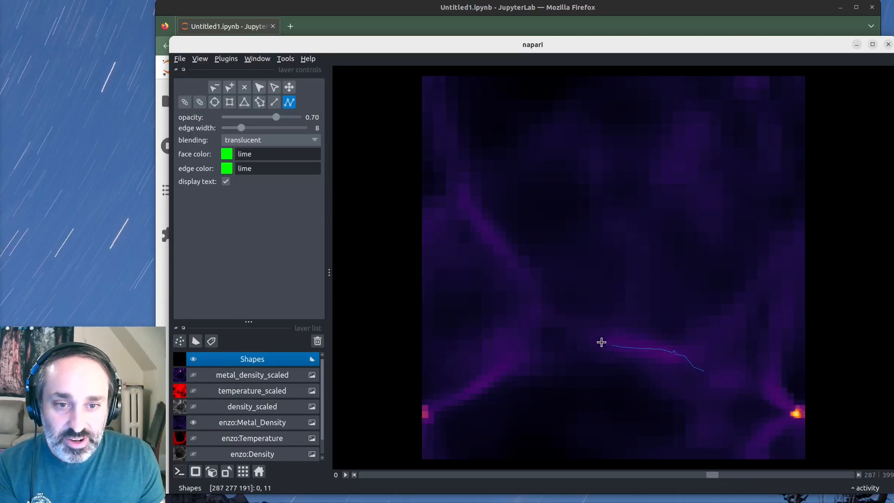
# - Continue the path toward the filament junction, placing vertices while stepping back to slice 272
pyautogui.press('Left')
pyautogui.press('Left')
pyautogui.press('Left')
pyautogui.press('Left')
pyautogui.press('Left')
pyautogui.press('Left')
pyautogui.press('Left')
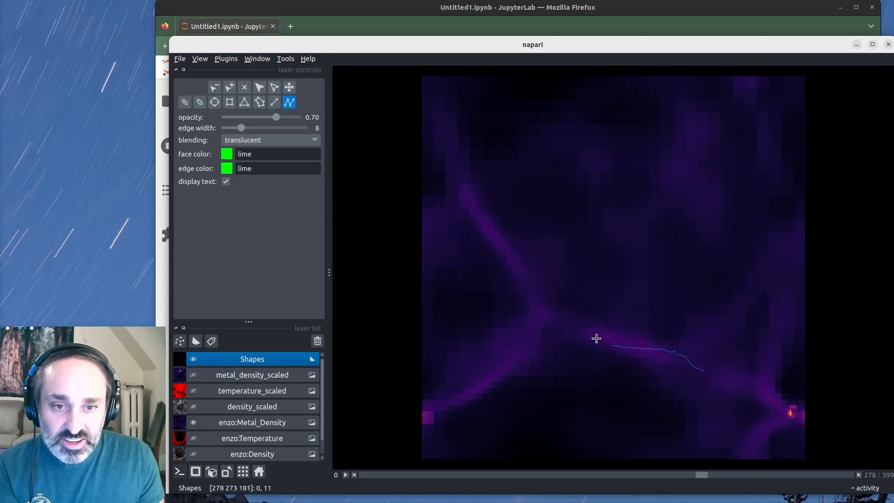
pyautogui.press('Left')
pyautogui.press('Left')
pyautogui.press('Left')
pyautogui.press('Left')
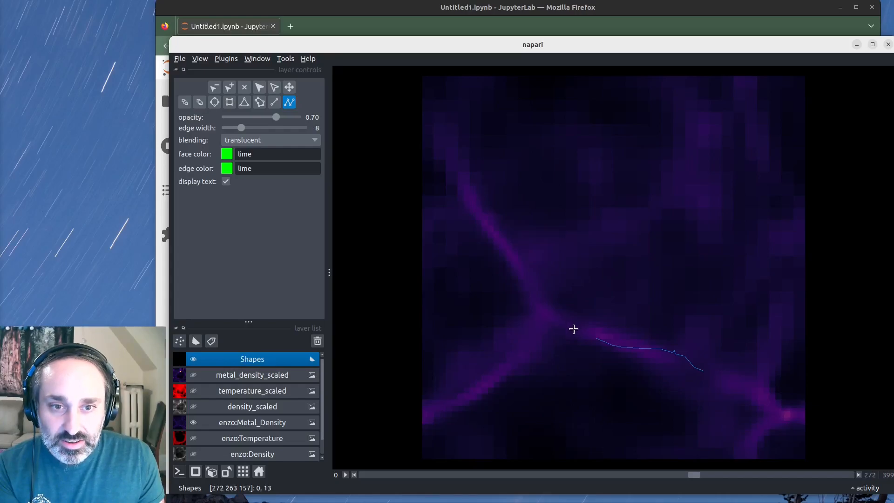
# - Trace the path through the filament junction and up along the bright knots while stepping back to slice 265
pyautogui.press('Left')
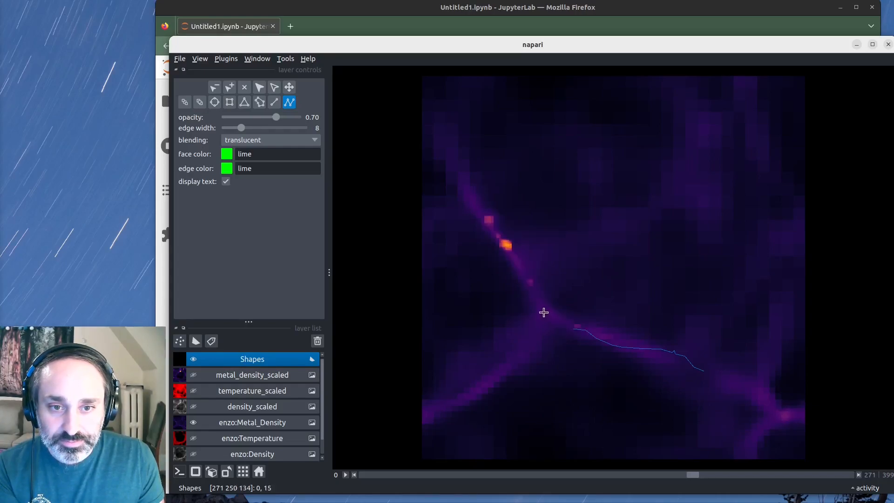
pyautogui.press('Left')
pyautogui.press('Left')
pyautogui.press('Left')
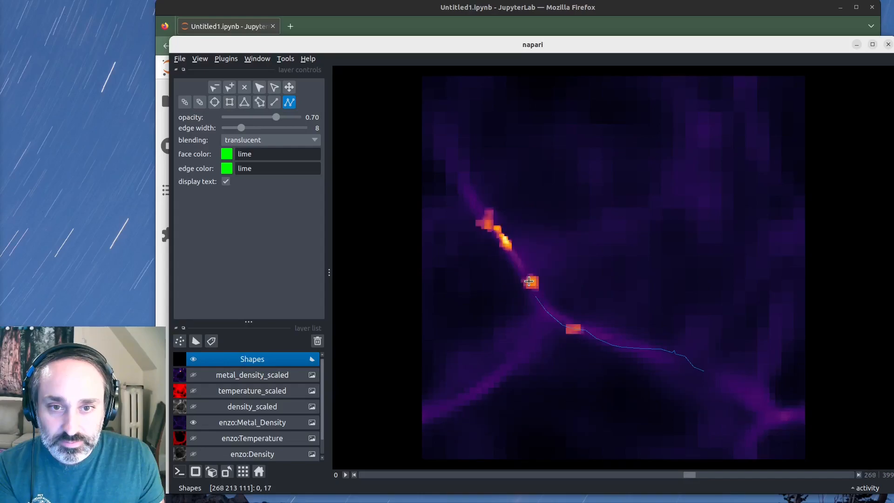
pyautogui.press('Left')
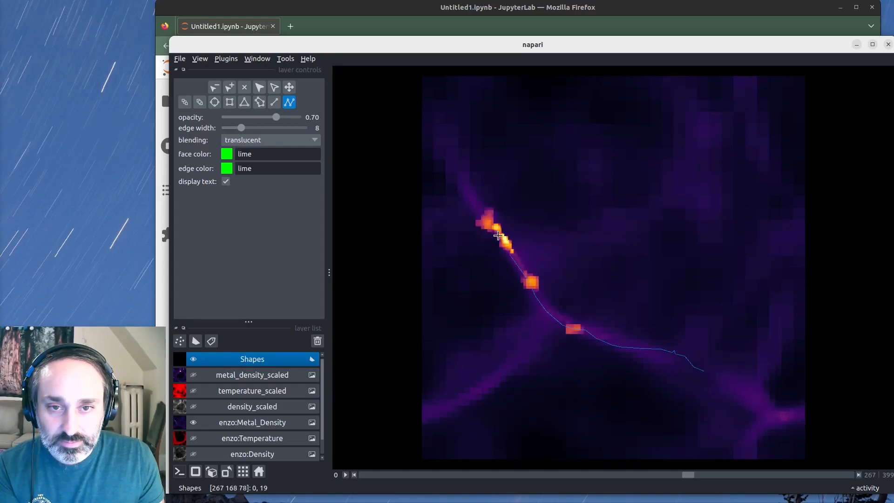
pyautogui.click(475, 205)
pyautogui.press('Left')
pyautogui.press('Left')
pyautogui.press('Left')
pyautogui.press('Left')
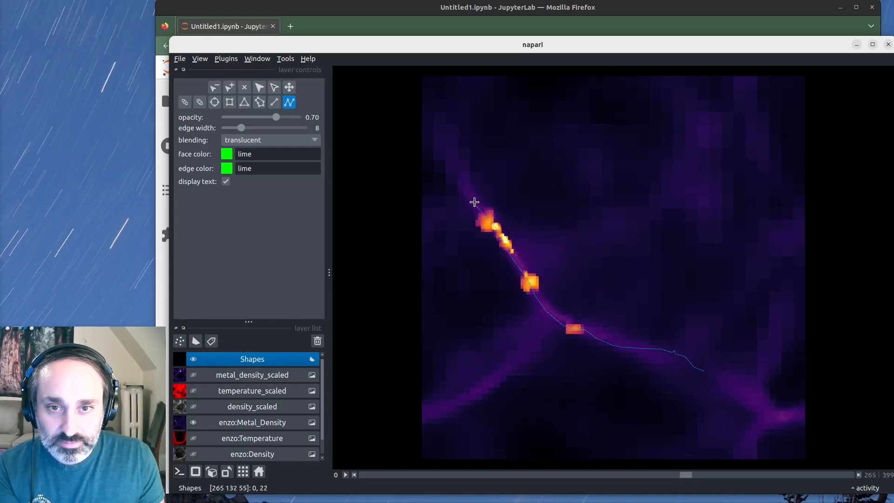
# - Trace the filament's upper-left end with the last vertices, stepping back to slice 252, and finish the path
pyautogui.click(472, 199)
pyautogui.press('Left')
pyautogui.press('Left')
pyautogui.press('Left')
pyautogui.click(461, 177)
pyautogui.press('Left')
pyautogui.press('Left')
pyautogui.press('Left')
pyautogui.press('Left')
pyautogui.click(447, 162)
pyautogui.press('Left')
pyautogui.press('Left')
pyautogui.press('Left')
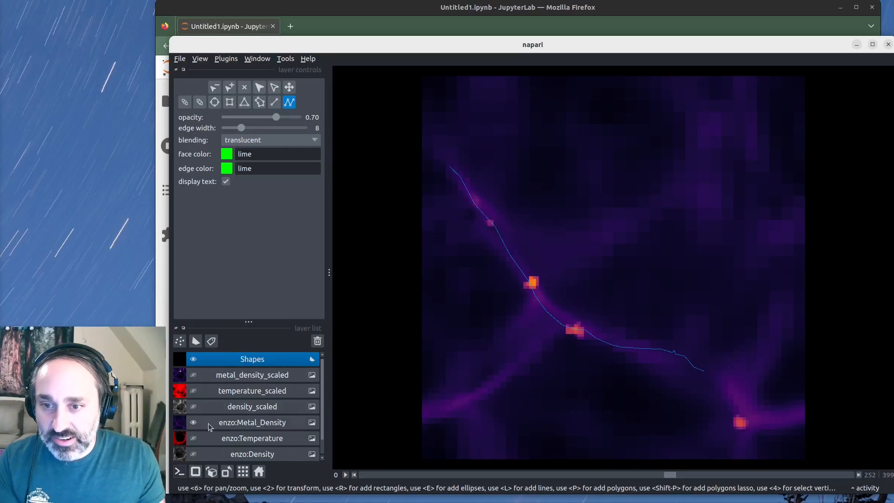
# - Switch the viewer to 3D and examine the traced path against the metal density volume from several angles
pyautogui.click(195, 471)
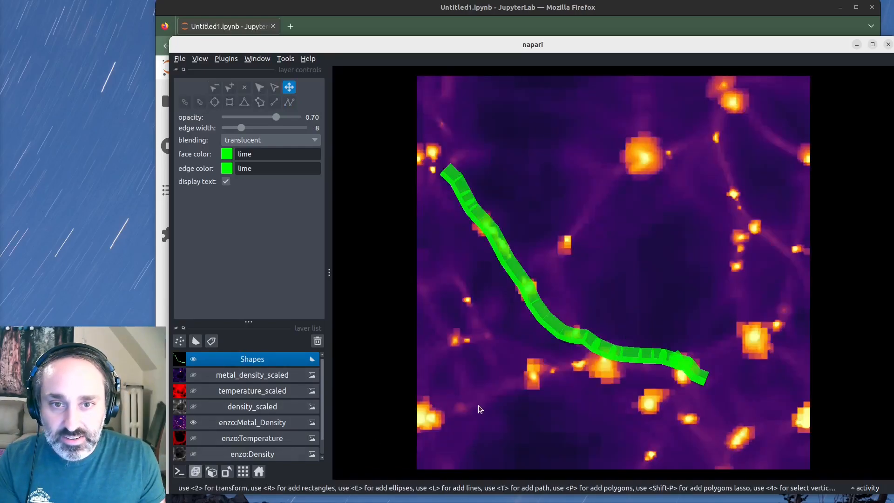
pyautogui.moveTo(535, 390); pyautogui.dragTo(657, 343)
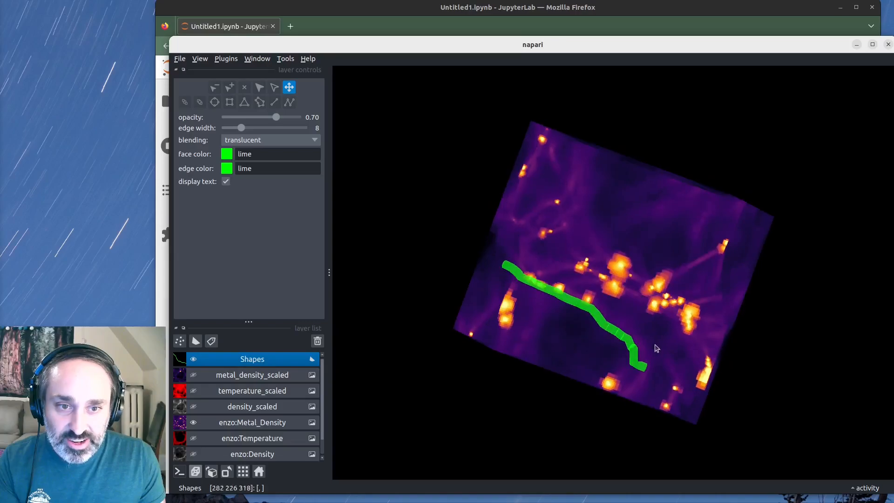
pyautogui.moveTo(560, 270); pyautogui.dragTo(373, 390)
# - Make the enzo:Temperature and enzo:Density layers visible and return the viewer to 2D
pyautogui.click(193, 435)
pyautogui.click(193, 441)
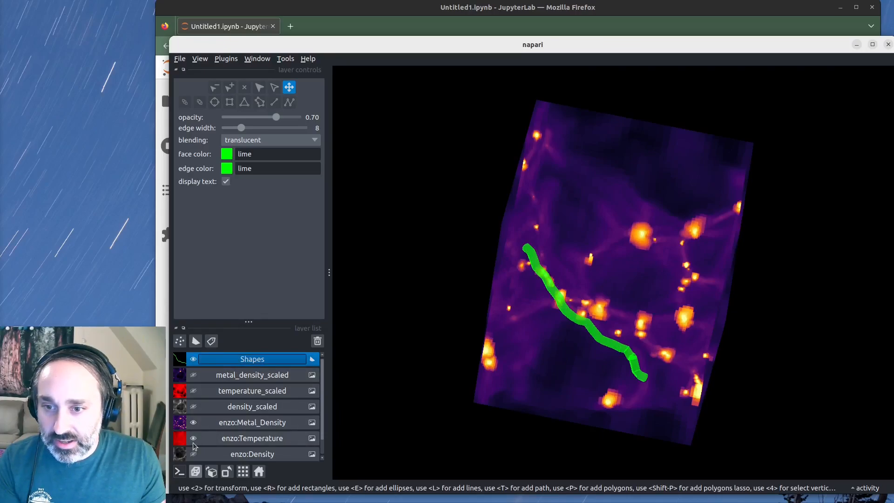
pyautogui.click(196, 471)
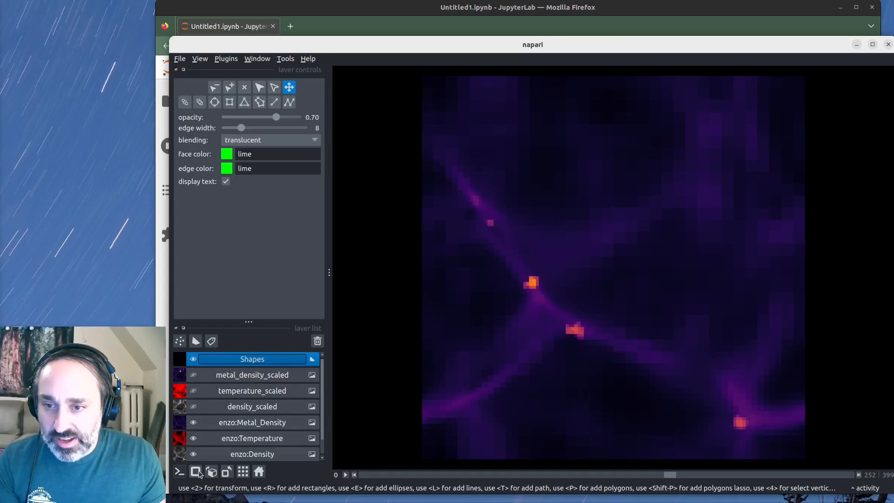
# - Open the napari-plot-profile Plot Profile tool and plot the visible fields along the path in the Shapes layer
pyautogui.click(252, 59)
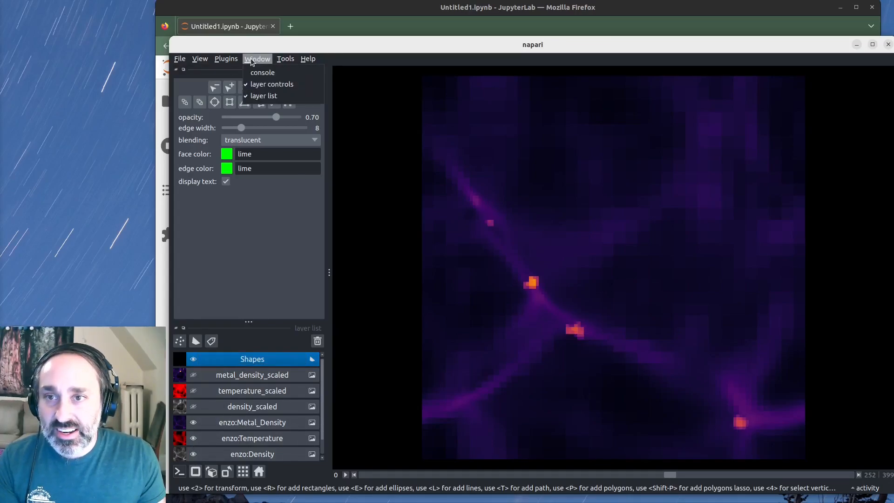
pyautogui.click(252, 59)
pyautogui.click(226, 59)
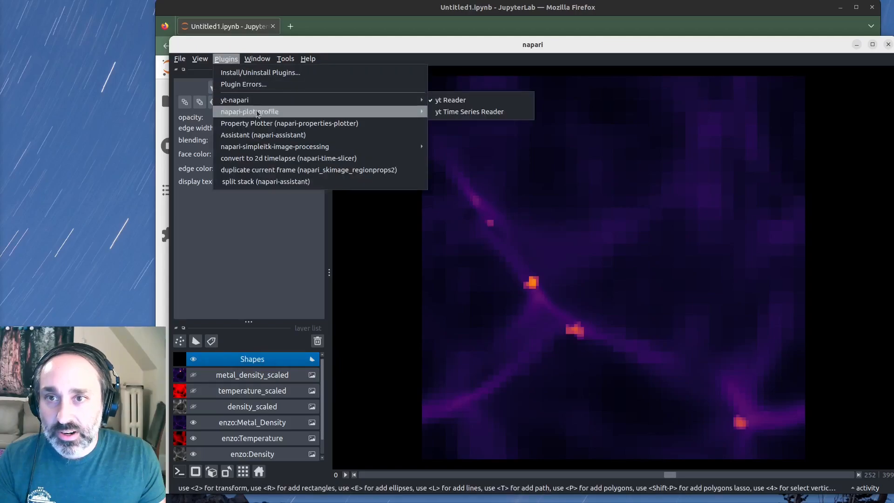
pyautogui.moveTo(259, 116)
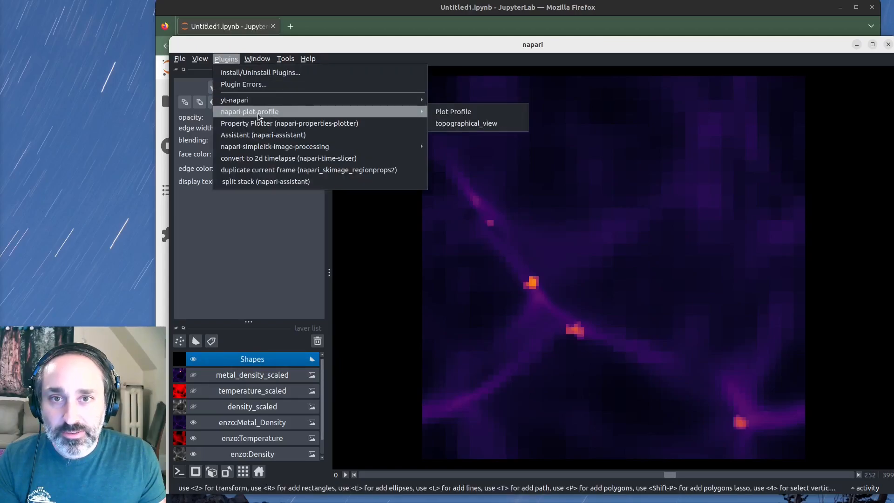
pyautogui.click(501, 112)
pyautogui.doubleClick(253, 360)
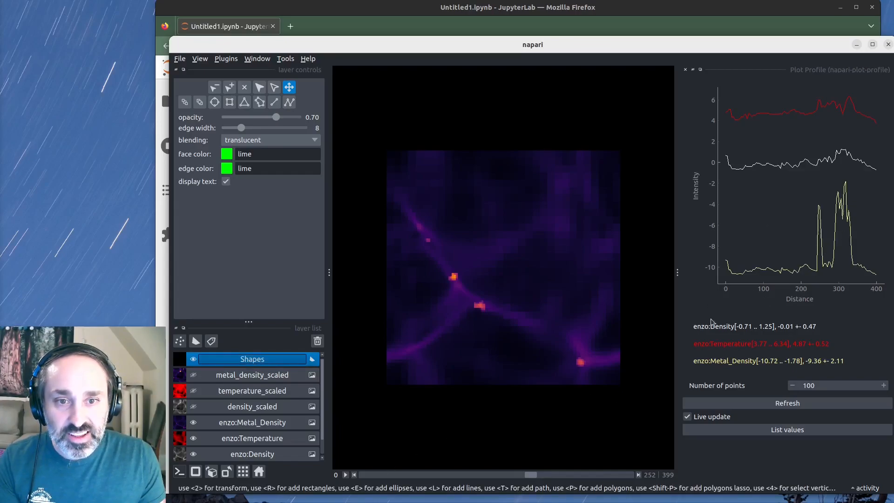
# - Show the volume in 3D, lower the Shapes layer's opacity to 0.19, and inspect the knots along the path
pyautogui.click(196, 471)
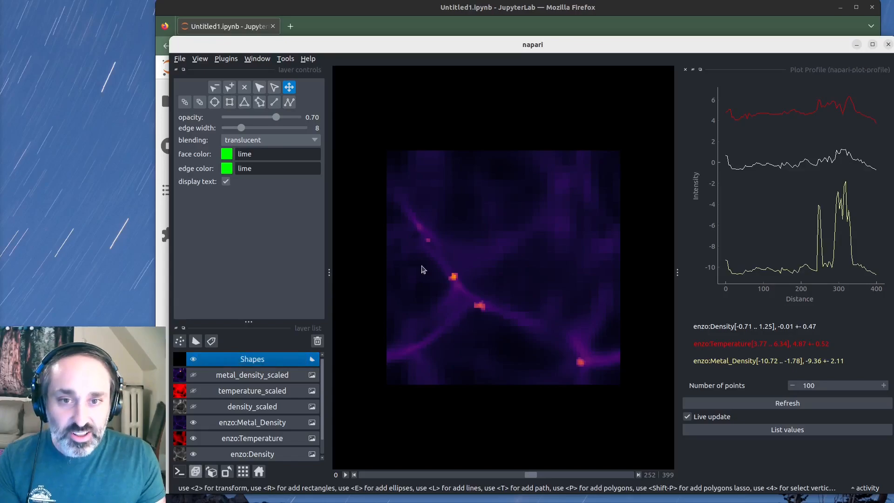
pyautogui.moveTo(502, 345); pyautogui.dragTo(527, 302)
pyautogui.moveTo(469, 303); pyautogui.dragTo(522, 335)
pyautogui.moveTo(277, 118); pyautogui.dragTo(238, 120)
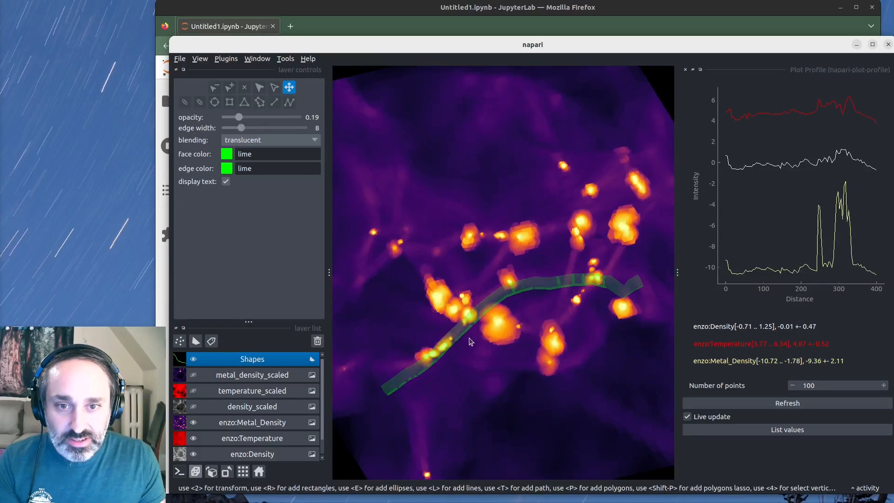
pyautogui.moveTo(473, 365); pyautogui.dragTo(476, 410)
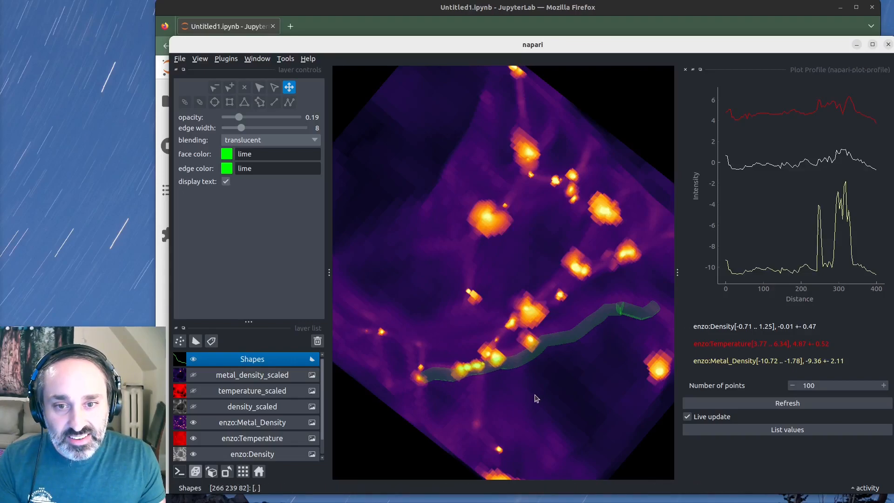
pyautogui.moveTo(489, 368); pyautogui.dragTo(472, 337)
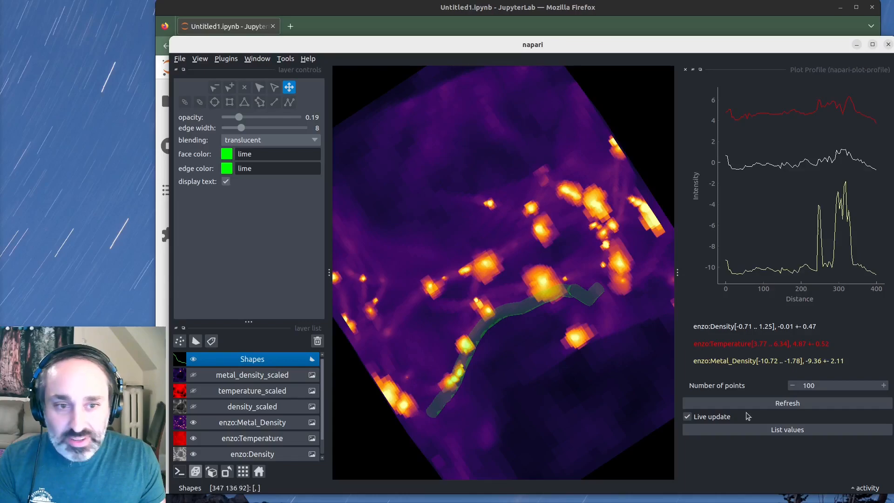
# - List the profile values sampled along the path and open the Property Plotter
pyautogui.click(777, 430)
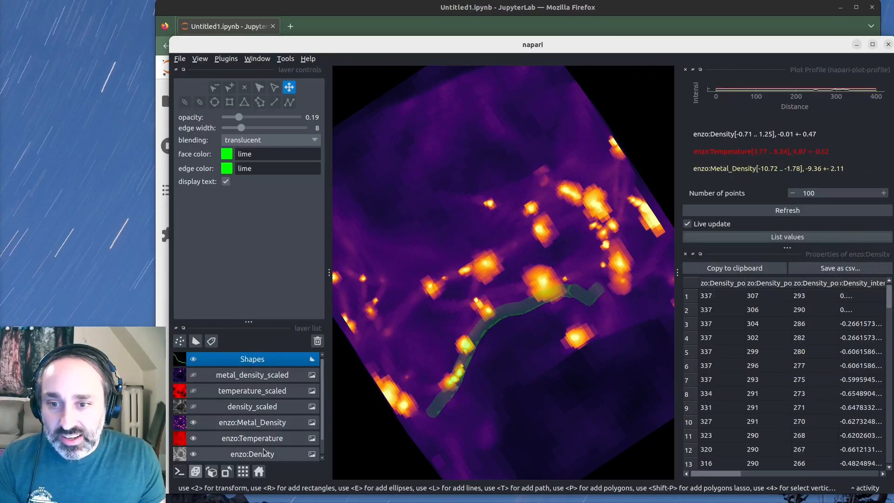
pyautogui.click(228, 59)
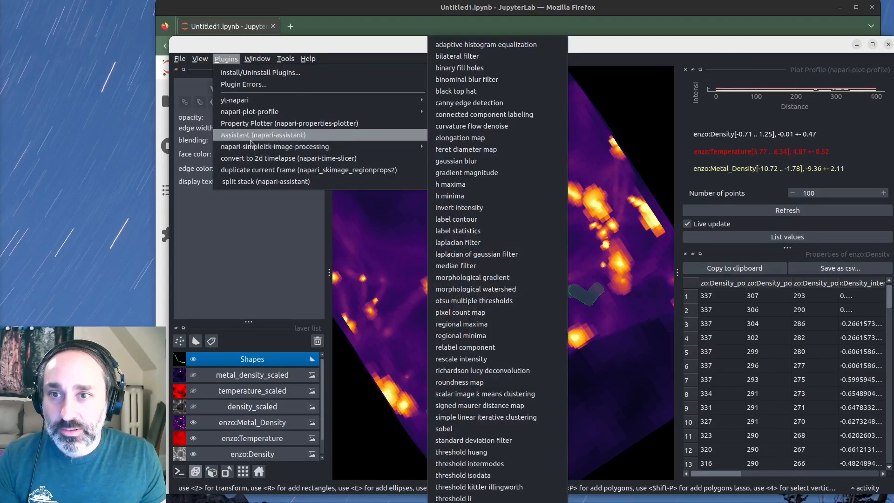
pyautogui.click(257, 124)
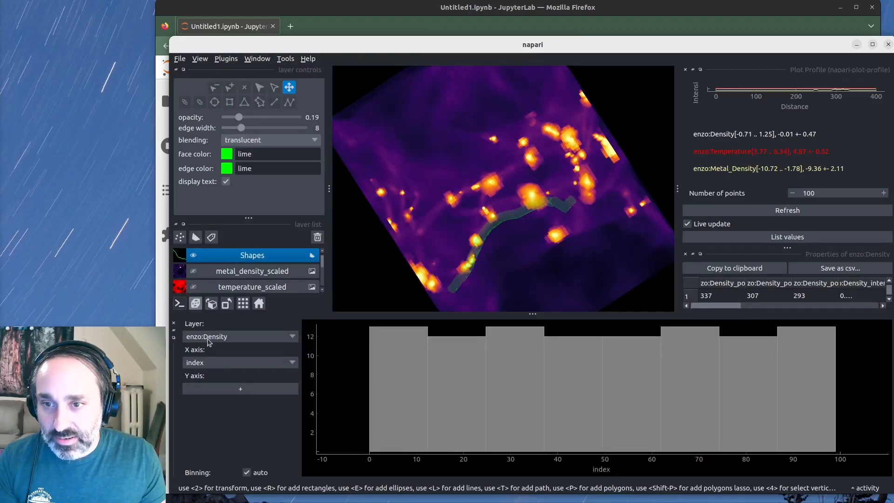
# - Plot a histogram of enzo:Density_intensity for the enzo:Density layer
pyautogui.click(216, 362)
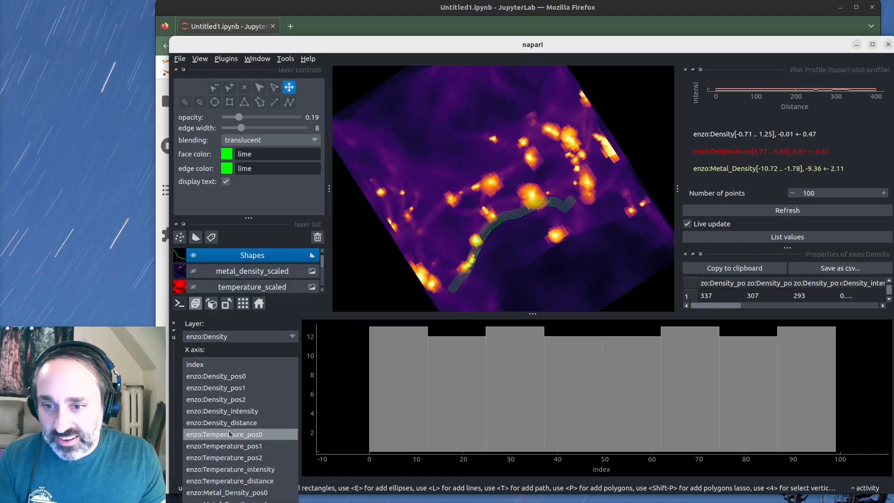
pyautogui.click(235, 411)
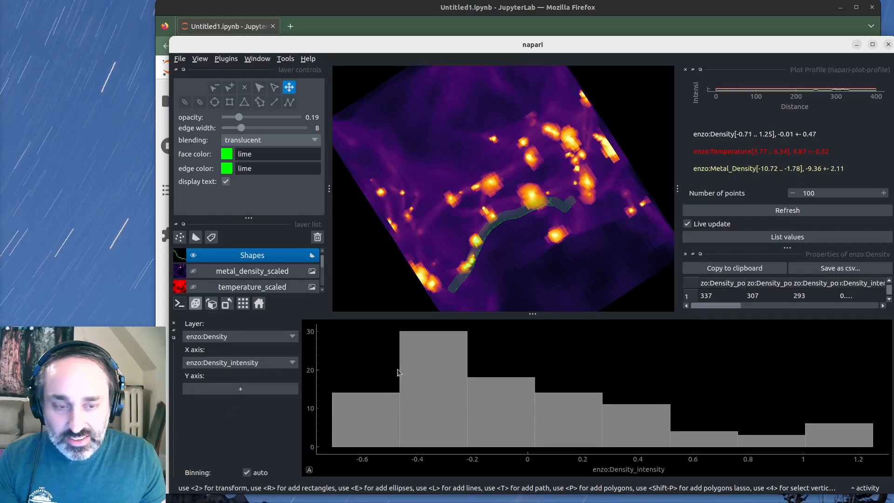
pyautogui.click(238, 341)
pyautogui.click(238, 341)
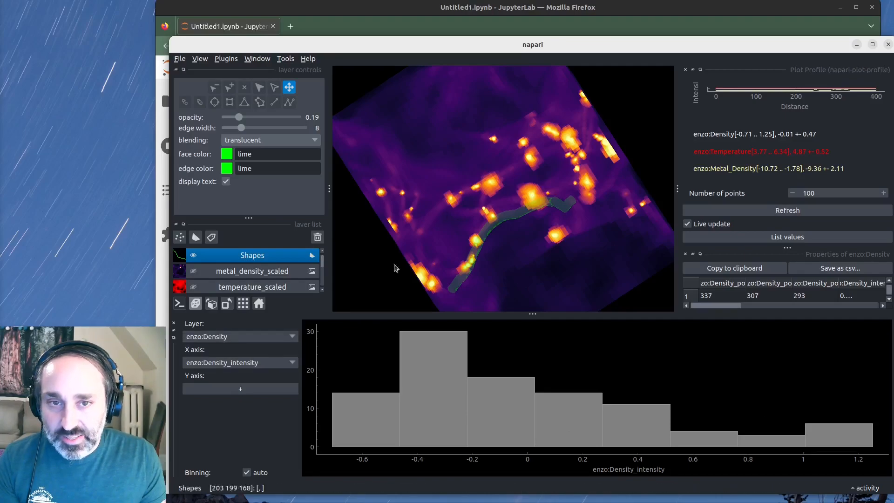
pyautogui.click(233, 367)
pyautogui.click(233, 367)
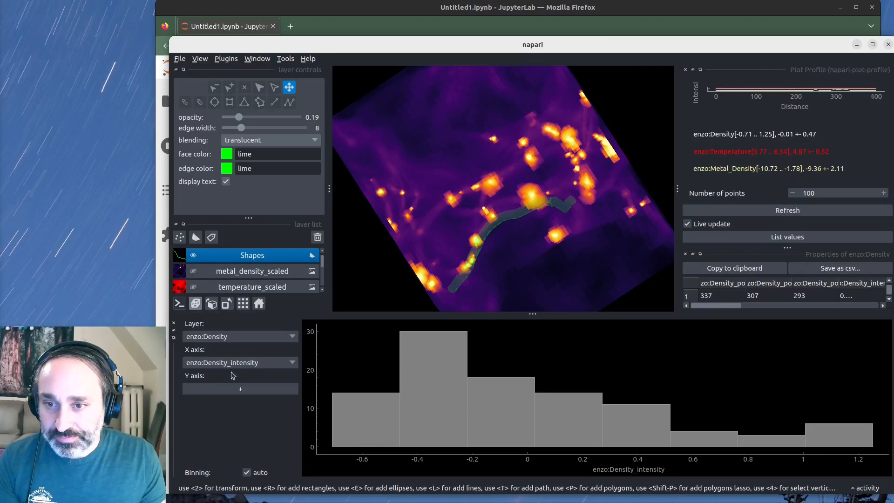
# - Show the histogram of enzo:Temperature_intensity, followed by that of enzo:Metal_Density_intensity
pyautogui.click(224, 371)
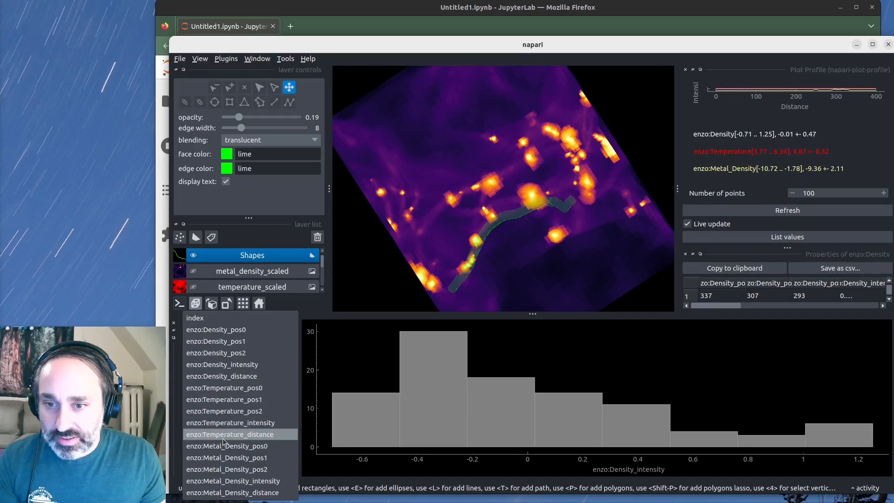
pyautogui.click(216, 425)
pyautogui.click(232, 363)
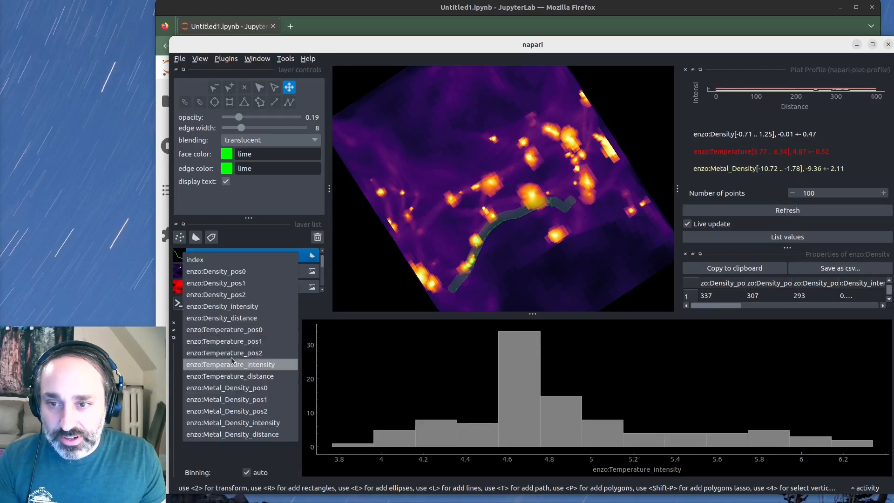
pyautogui.click(236, 423)
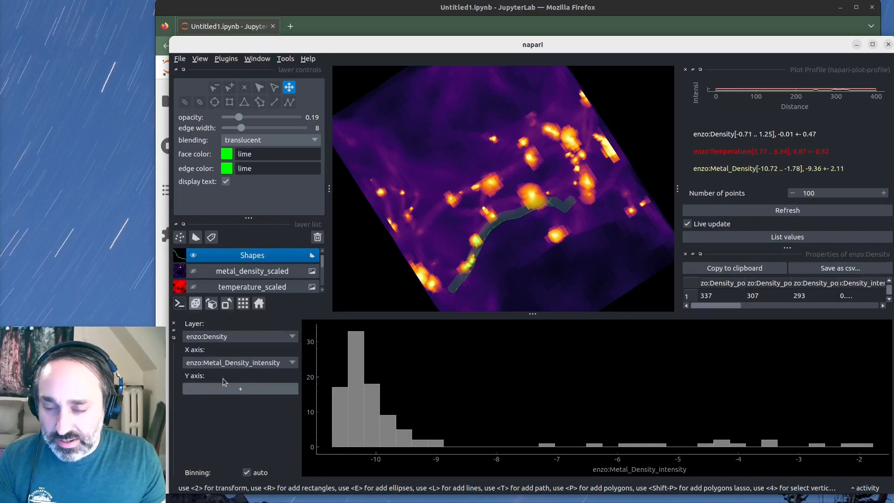
# - Add enzo:Density_intensity as a scatter series on the Y axis against enzo:Metal_Density_intensity
pyautogui.click(230, 391)
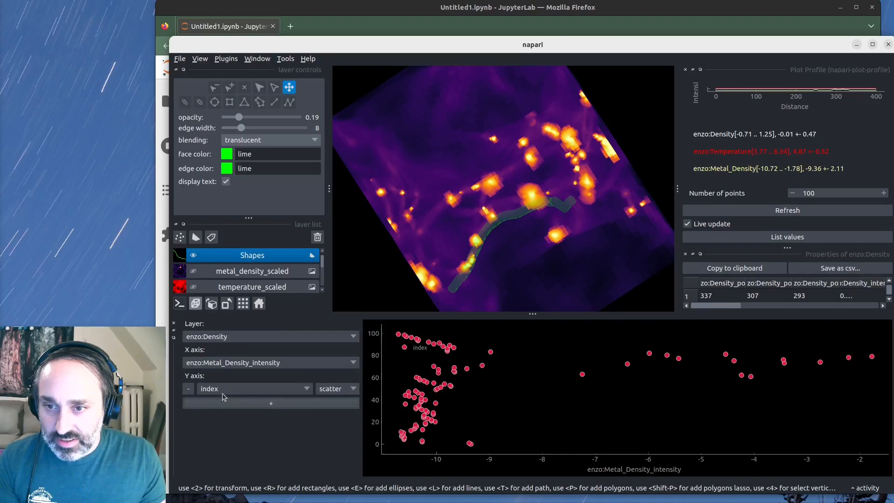
pyautogui.click(253, 390)
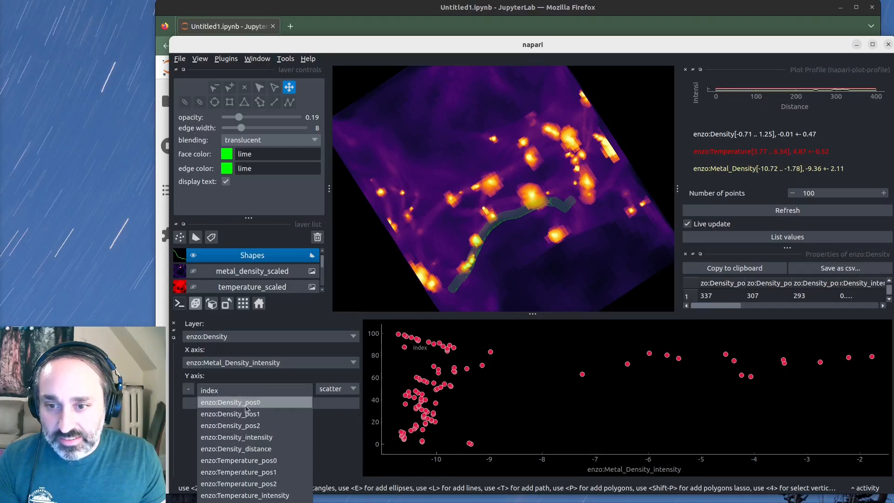
pyautogui.click(246, 437)
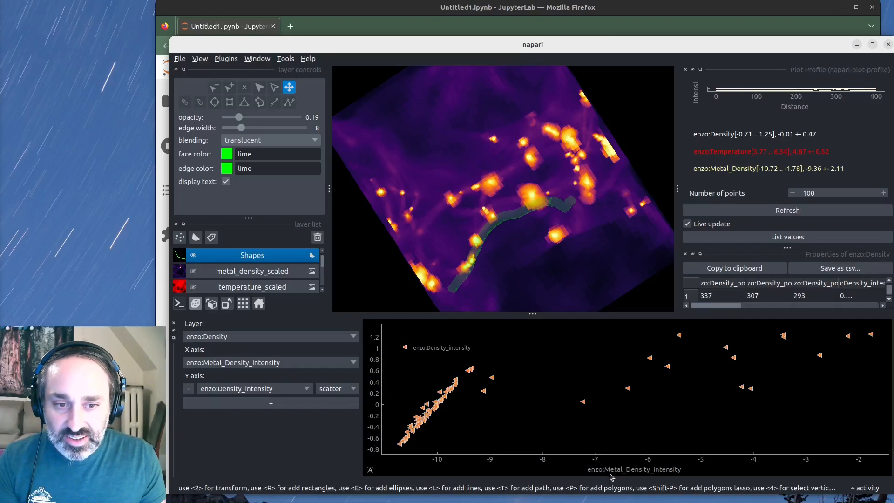
# - Plot enzo:Temperature_intensity on the Y axis as a scatter series against enzo:Metal_Density_distance on the X axis
pyautogui.click(259, 387)
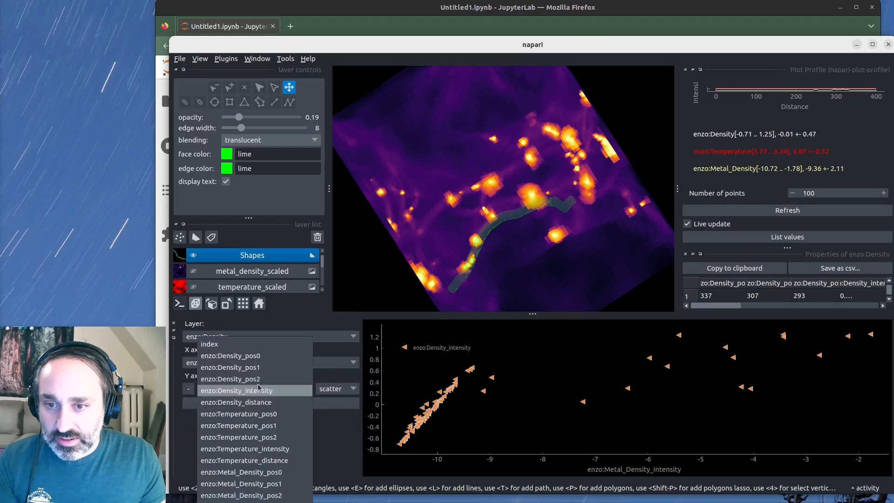
pyautogui.click(250, 451)
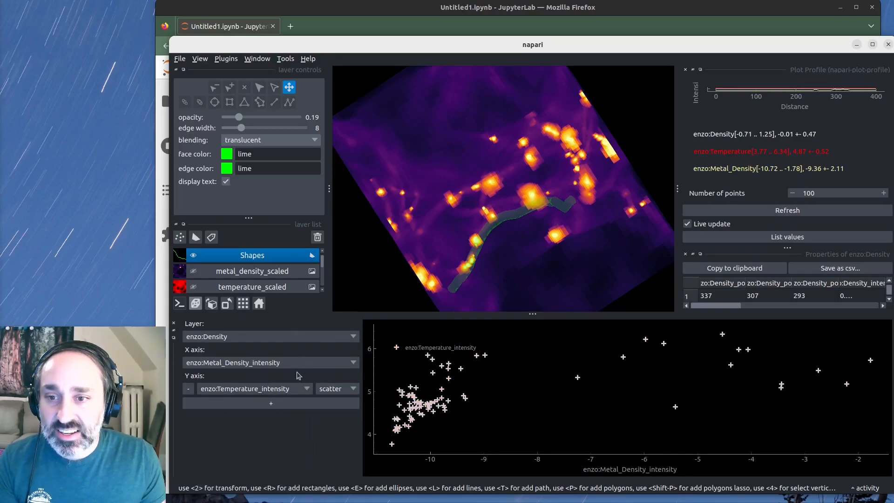
pyautogui.click(254, 388)
pyautogui.click(249, 391)
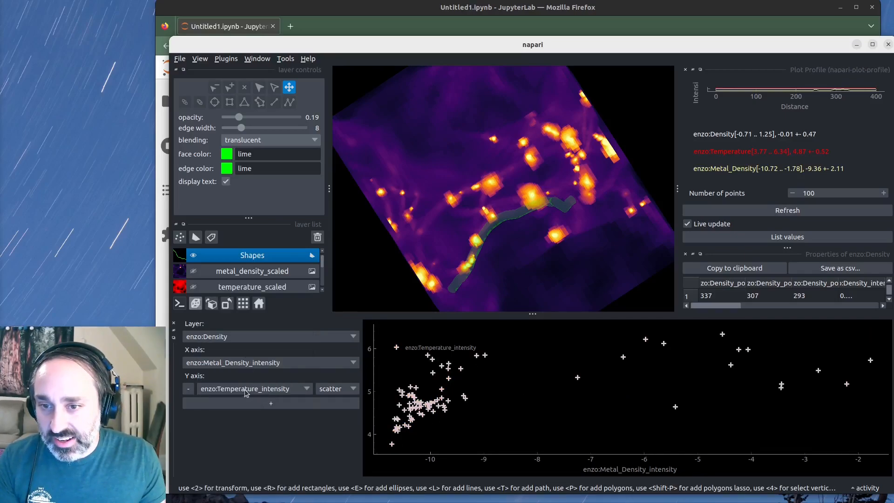
pyautogui.click(228, 363)
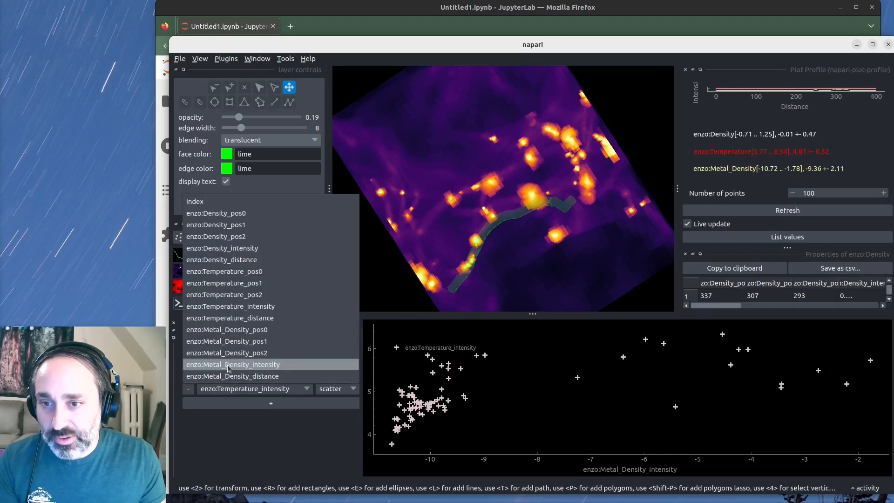
pyautogui.click(269, 378)
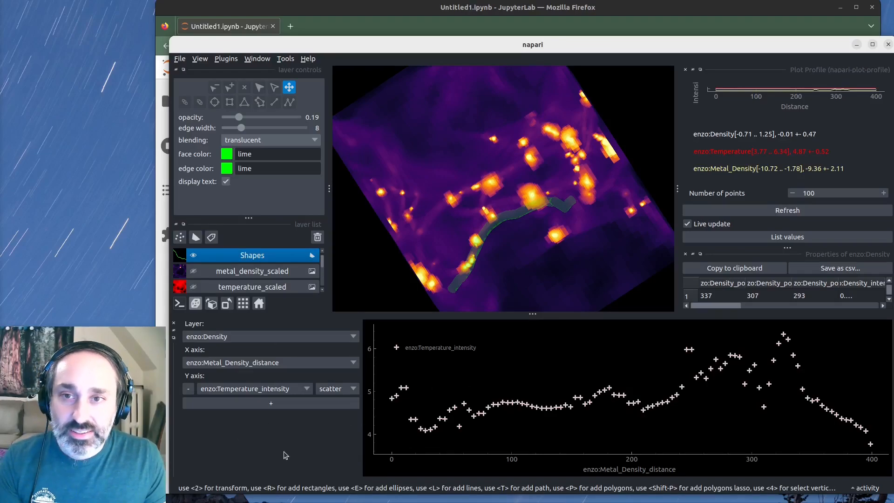
# - Close the property plot, the Plot Profile widget and the enzo:Density properties table to enlarge the canvas
pyautogui.moveTo(403, 48)
pyautogui.mouseDown()
pyautogui.moveTo(397, 37)
pyautogui.moveTo(399, 44)
pyautogui.mouseUp()
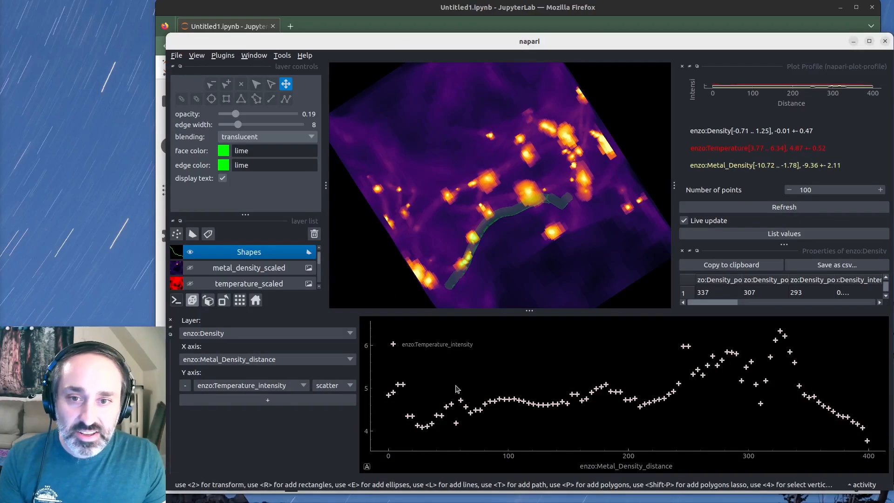
pyautogui.click(171, 320)
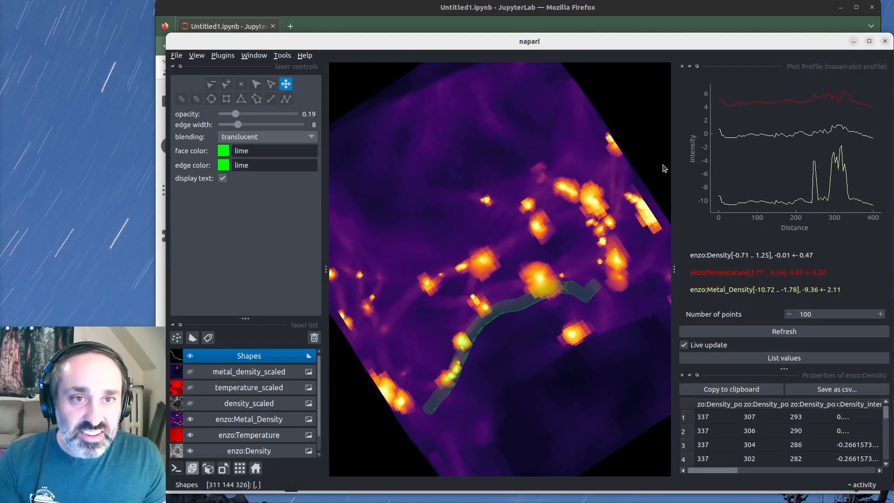
pyautogui.click(682, 66)
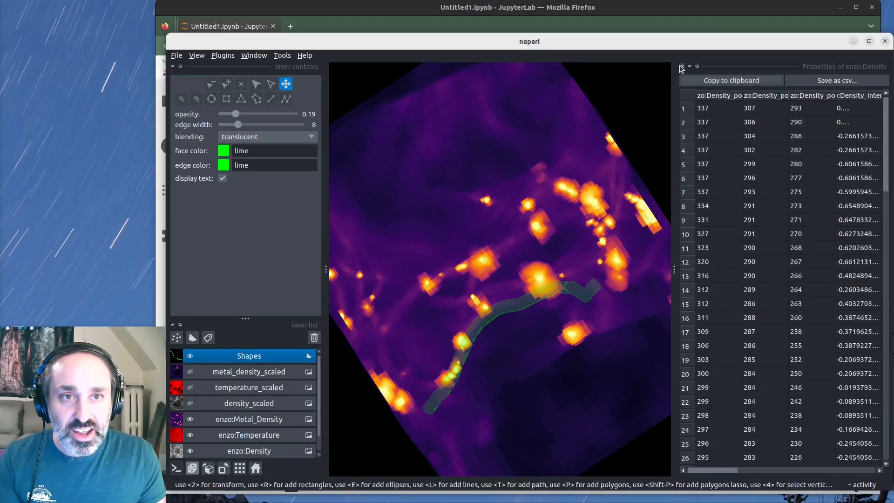
pyautogui.click(682, 66)
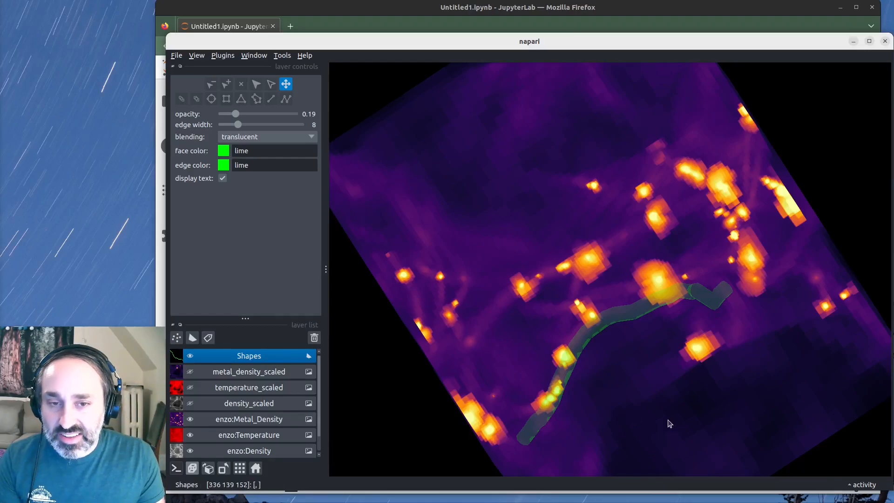
# - Examine the traced filament path within the 3D volume from several angles and look over the available segmentation and labeling tools
pyautogui.moveTo(604, 404); pyautogui.dragTo(718, 395)
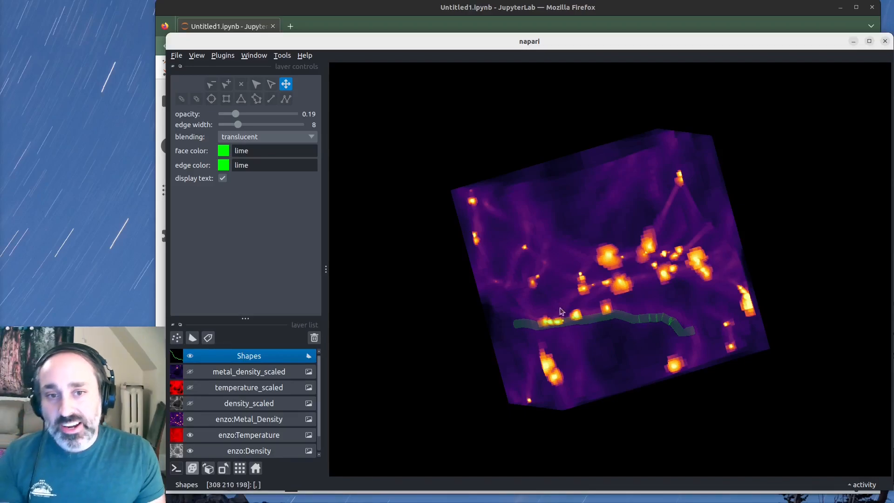
pyautogui.moveTo(732, 368); pyautogui.dragTo(588, 402)
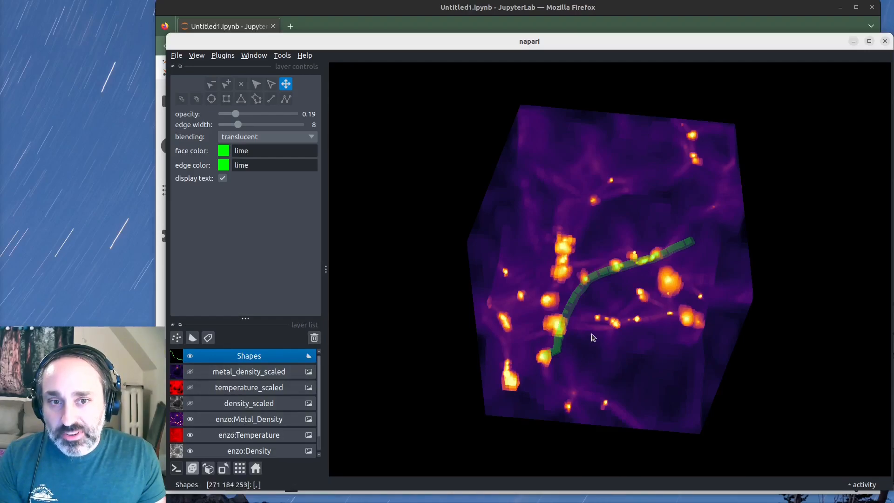
pyautogui.moveTo(587, 340); pyautogui.dragTo(603, 309)
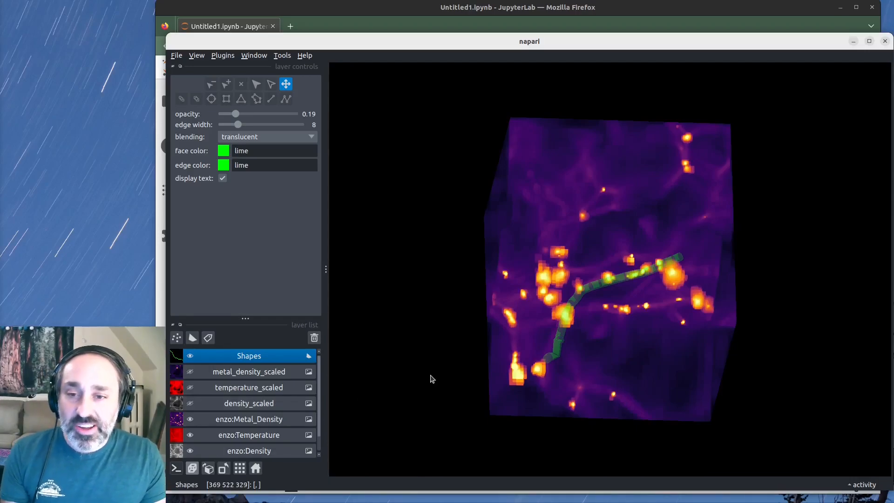
pyautogui.click(263, 55)
pyautogui.moveTo(282, 56)
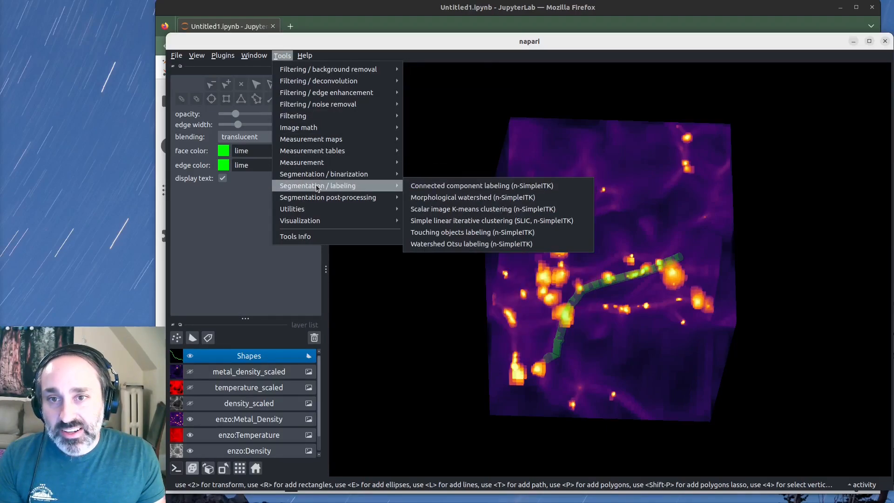
pyautogui.click(285, 50)
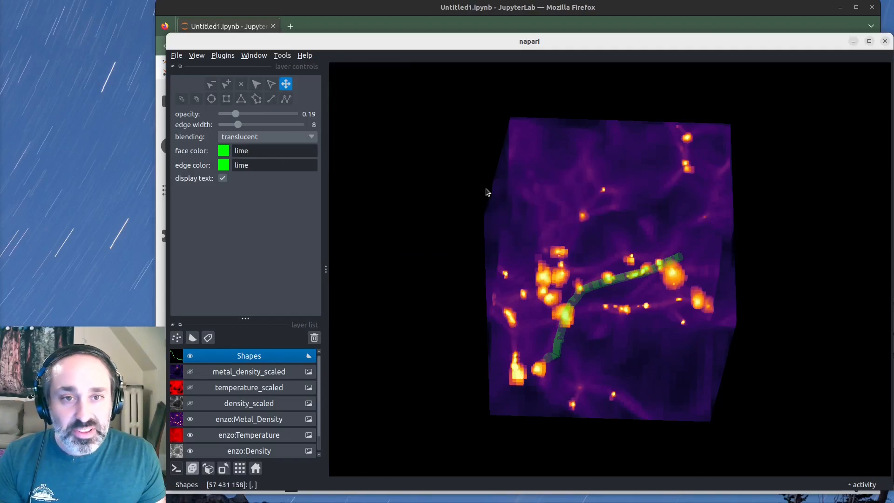
pyautogui.moveTo(646, 353); pyautogui.dragTo(395, 354)
pyautogui.moveTo(633, 322); pyautogui.dragTo(490, 343)
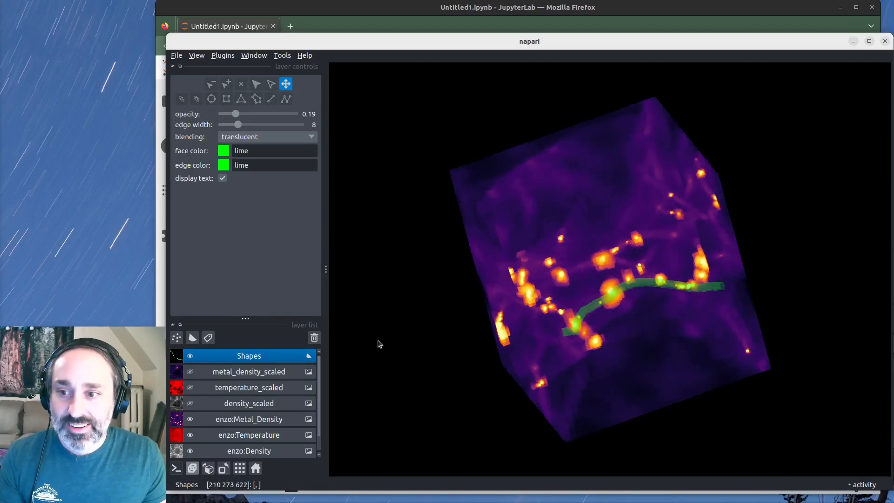